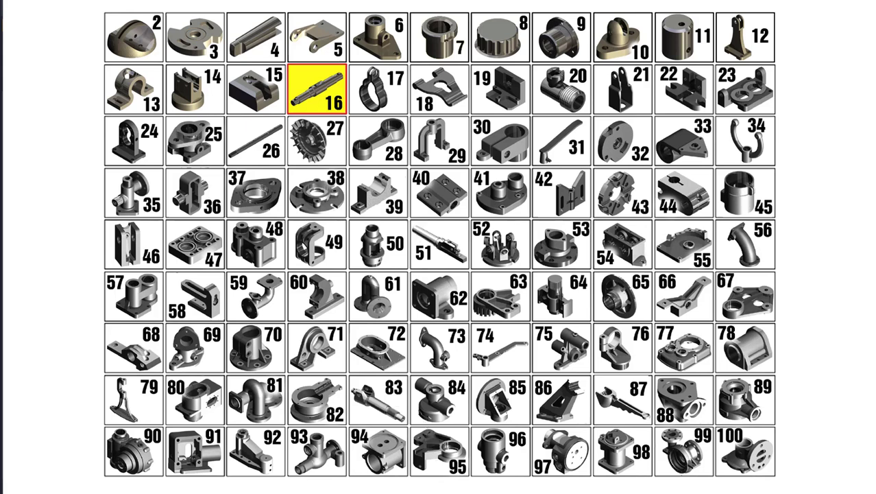
Zoom and orbit around the KEYWAY AXLE model, then return it to the Home view
click(501, 449)
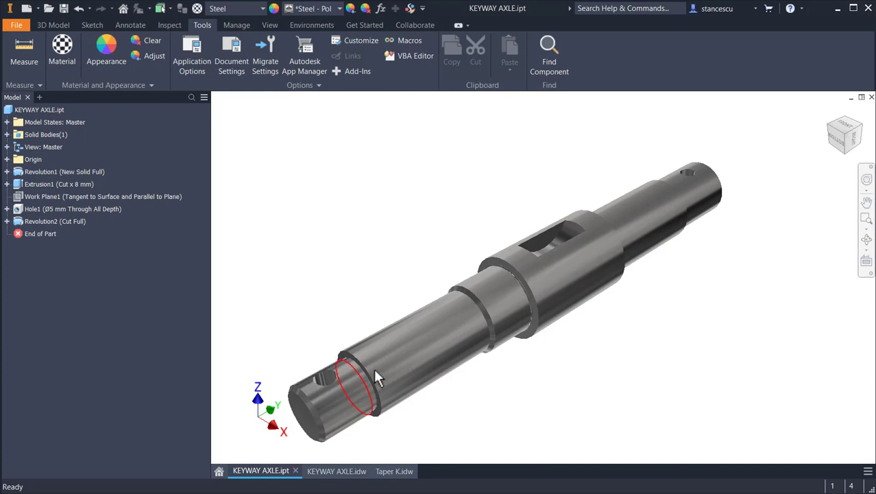
scroll(753, 284, up, 5)
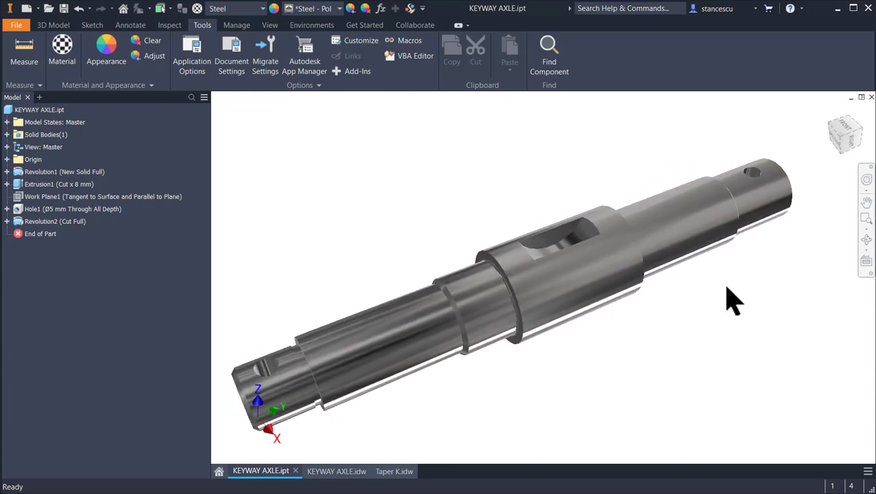
shift+middle_drag(727, 302, 473, 352)
key(F6)
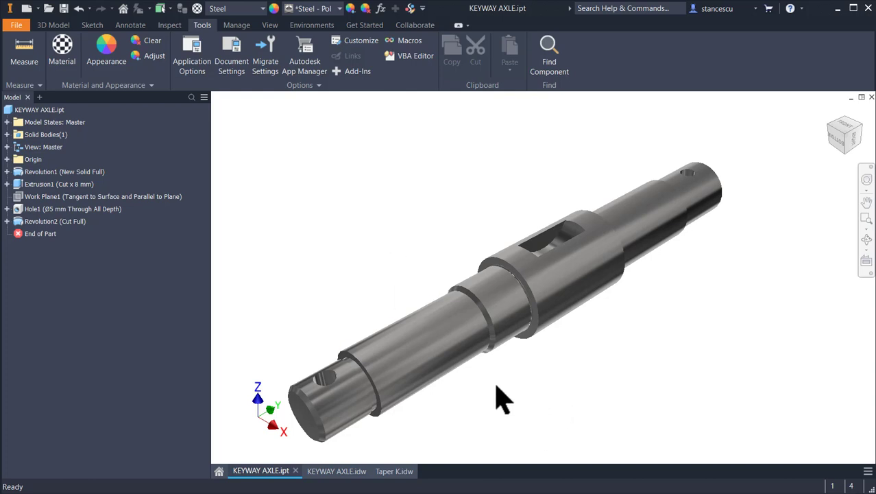
click(337, 471)
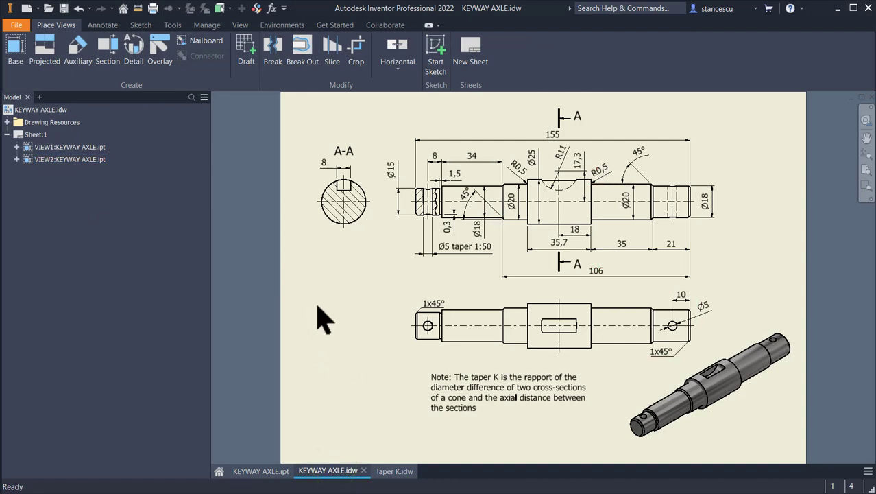
scroll(424, 217, up, 4)
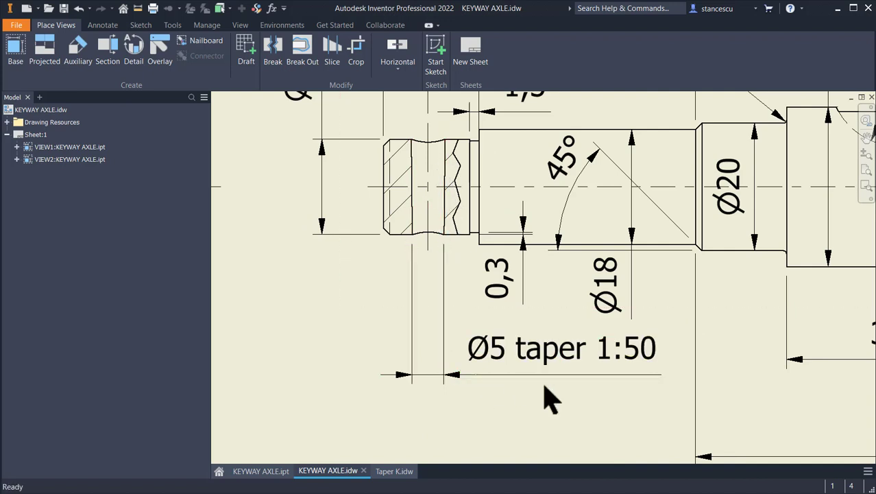
scroll(552, 398, down, 3)
middle_drag(561, 392, 468, 350)
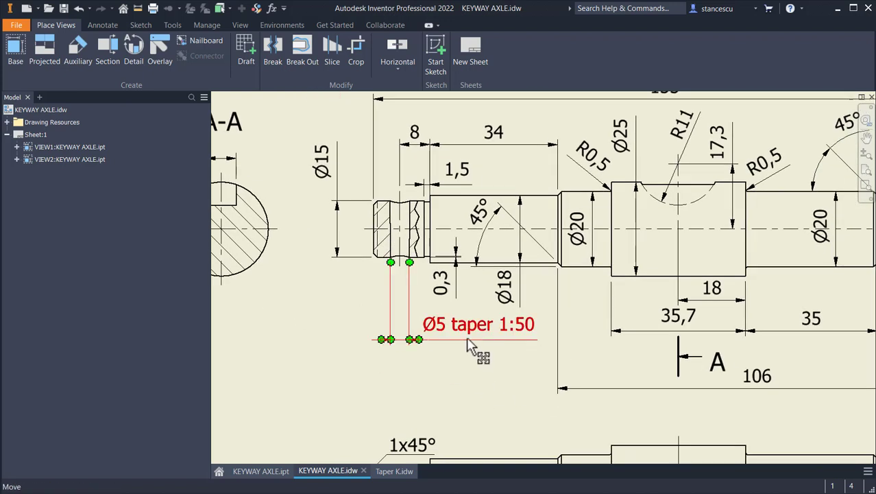
scroll(536, 382, down, 3)
mouse_move(538, 381)
middle_down()
mouse_move(438, 328)
mouse_move(456, 310)
mouse_move(455, 291)
mouse_move(465, 313)
middle_up()
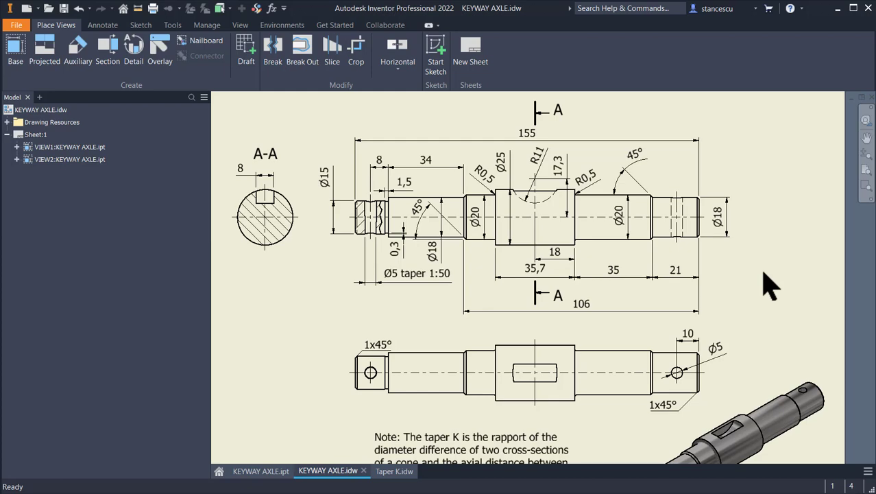
key(F6)
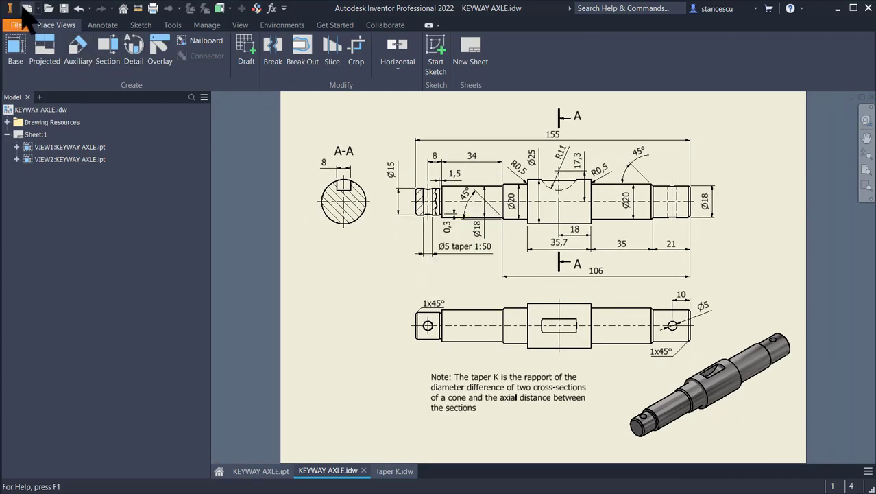
Create a new Standard (mm).ipt part and start a 2D sketch on the XY plane
click(26, 8)
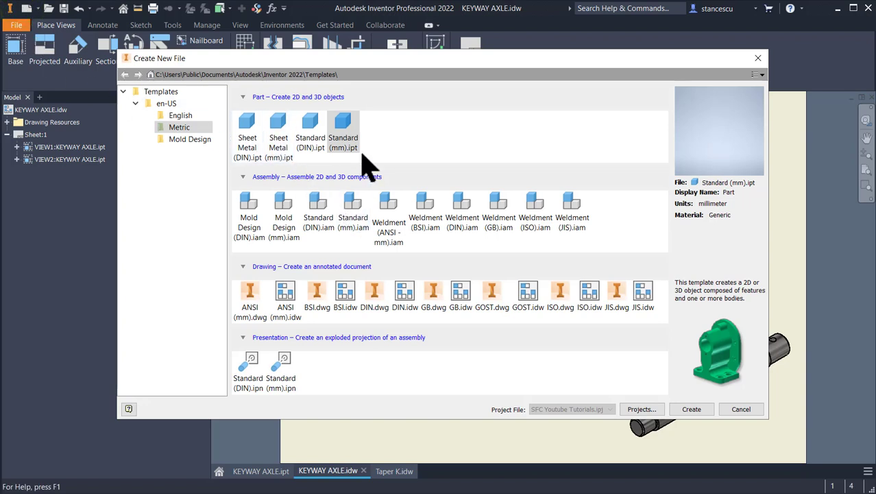
double_click(349, 124)
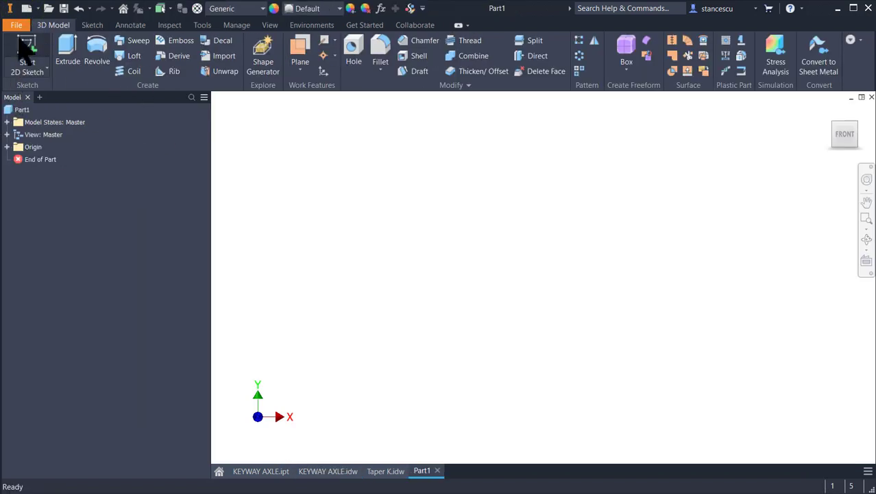
click(26, 55)
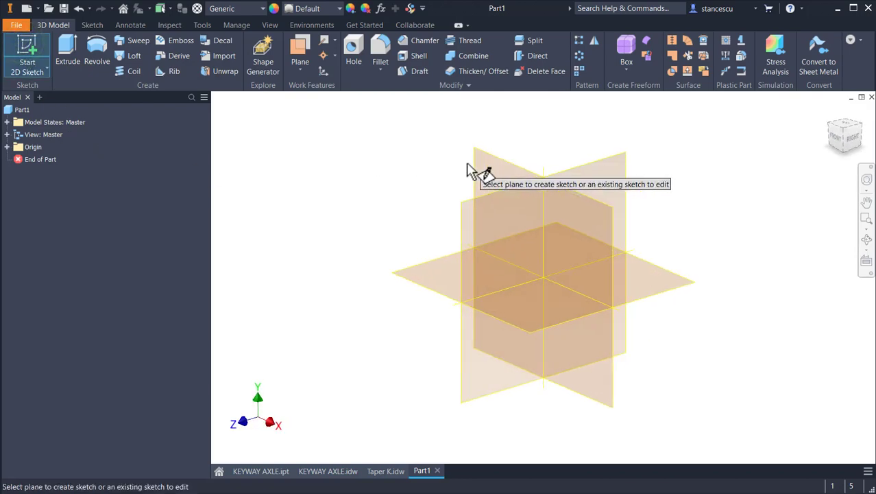
click(489, 170)
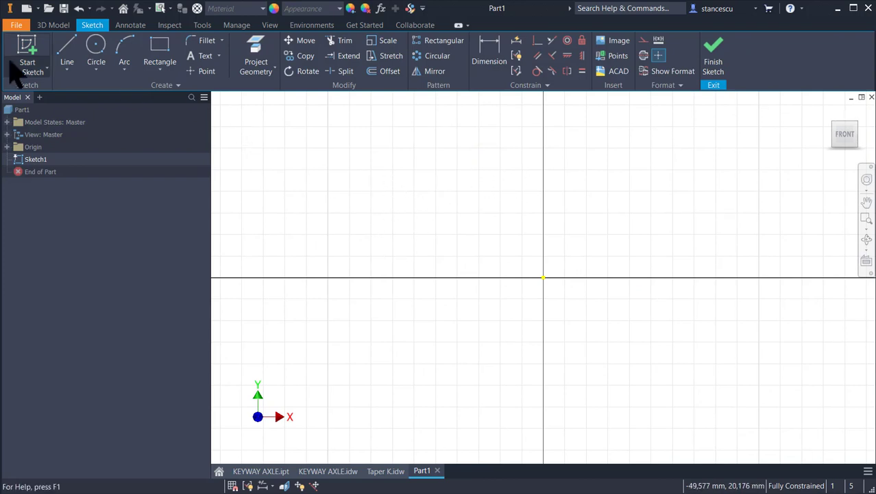
Draw the left portion of the profile from the origin: first steps and a short chamfer
click(68, 58)
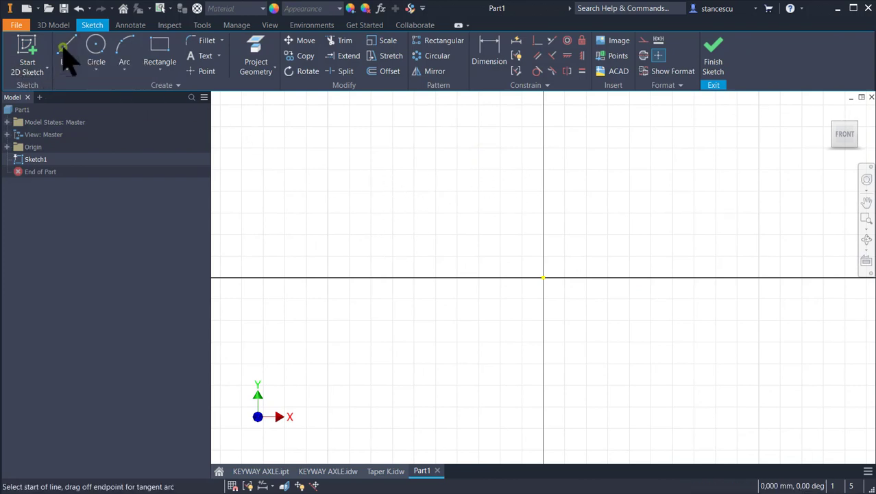
click(543, 277)
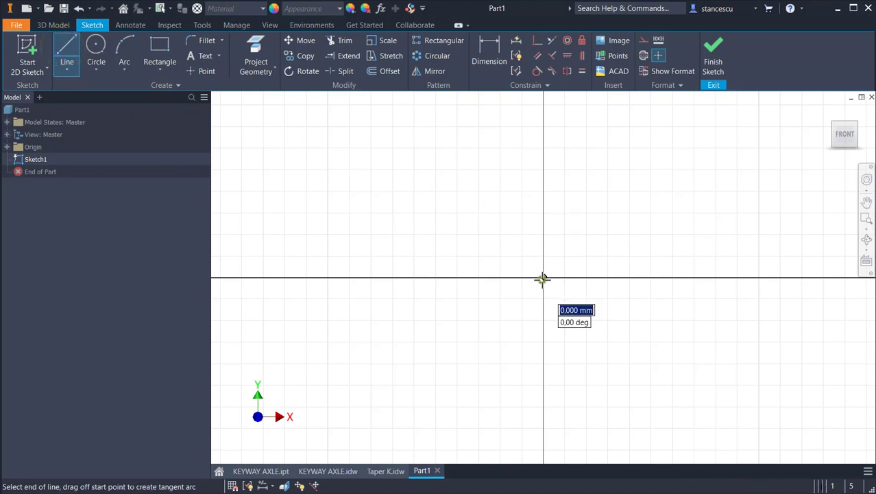
click(544, 195)
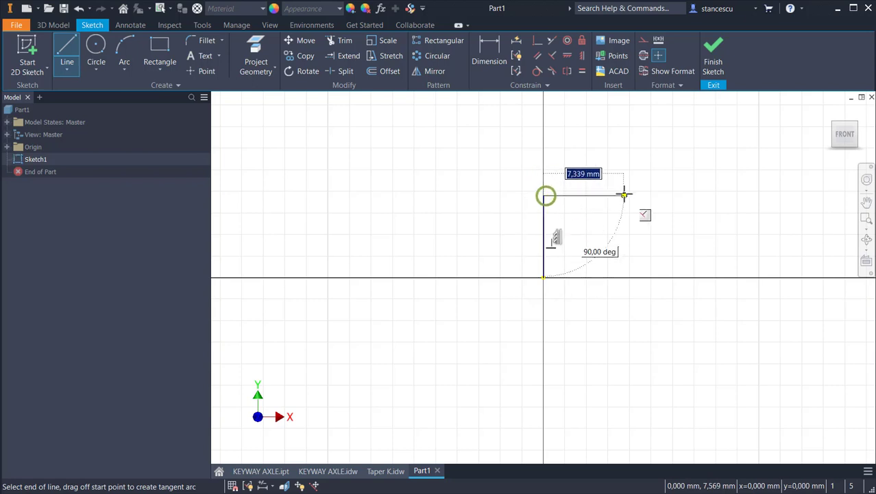
click(632, 197)
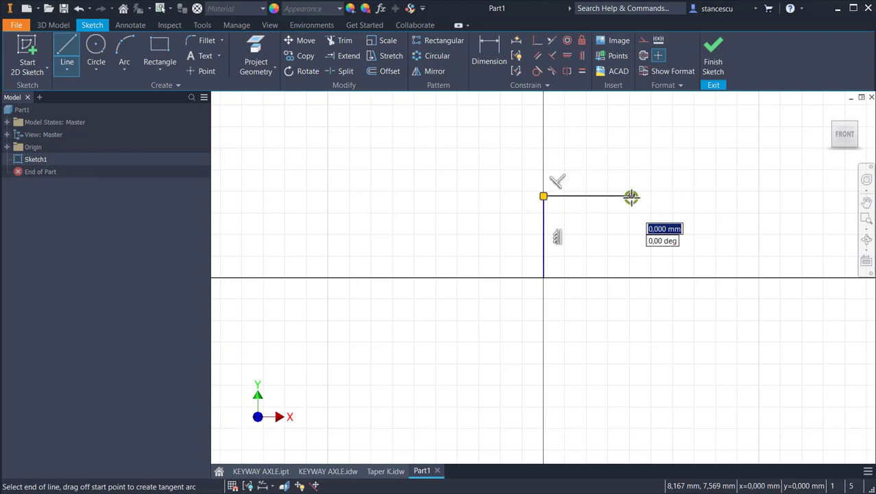
scroll(631, 199, up, 3)
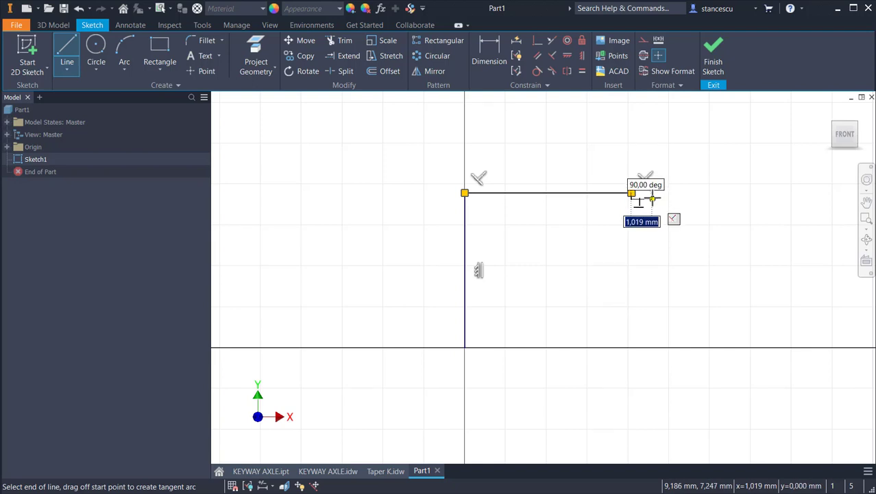
click(652, 198)
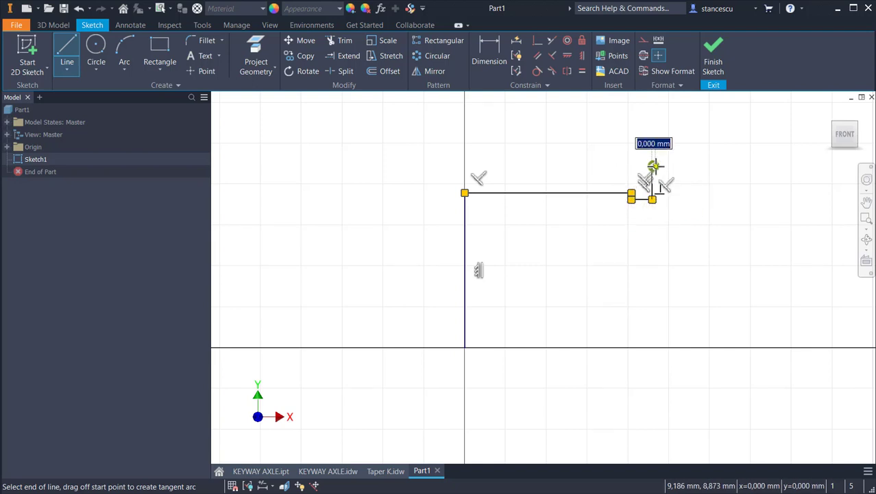
click(652, 166)
middle_drag(652, 166, 507, 172)
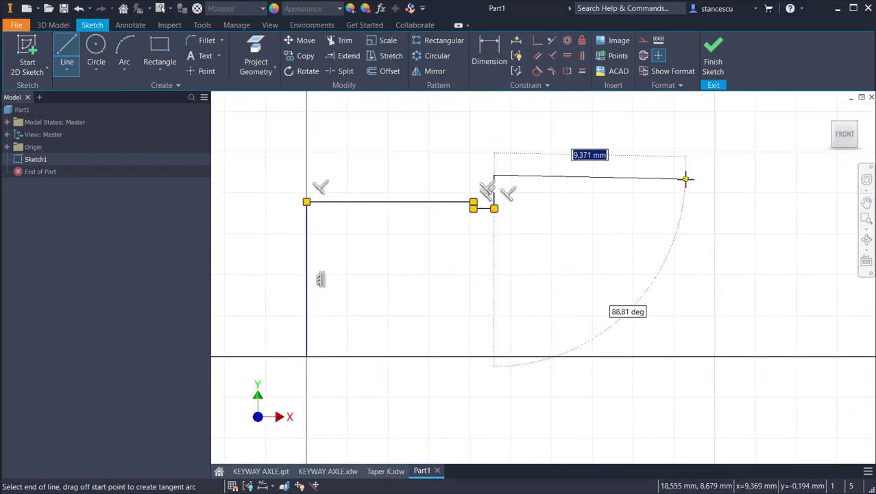
click(691, 174)
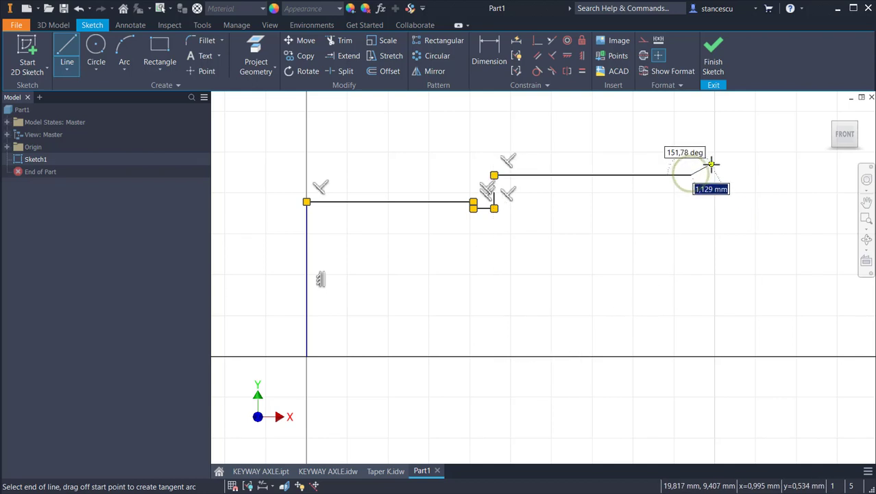
click(711, 163)
Continue the outline over the wider collar, through the second chamfer, and down onto the axis
middle_drag(711, 164, 547, 188)
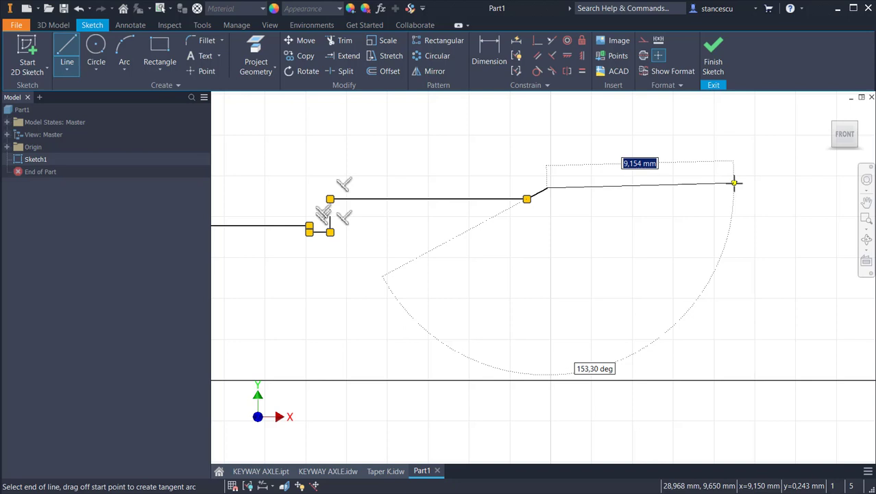
click(673, 187)
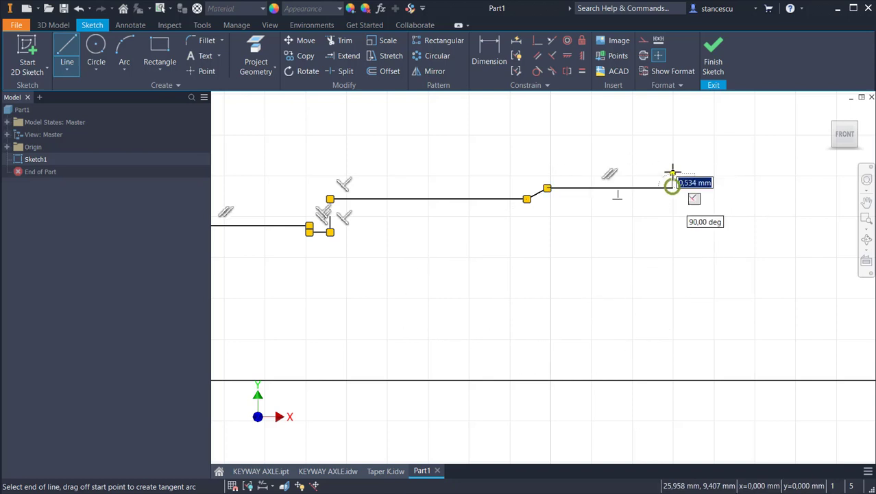
click(673, 121)
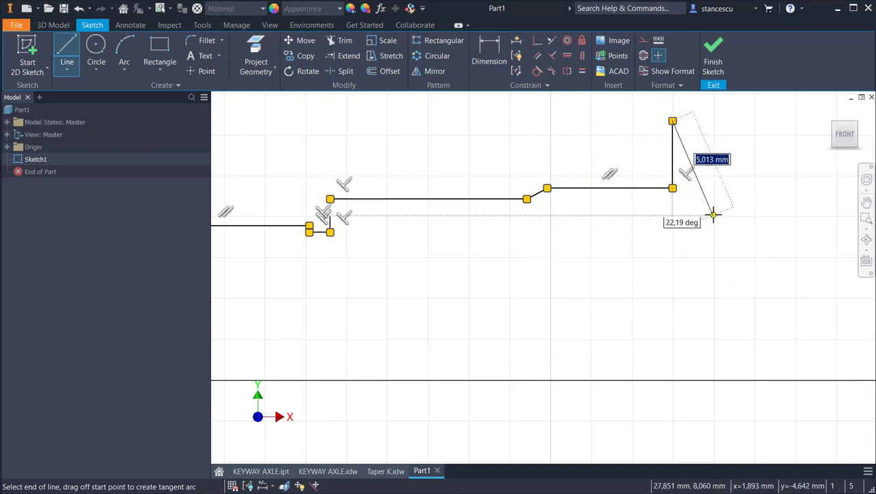
middle_drag(693, 216, 484, 316)
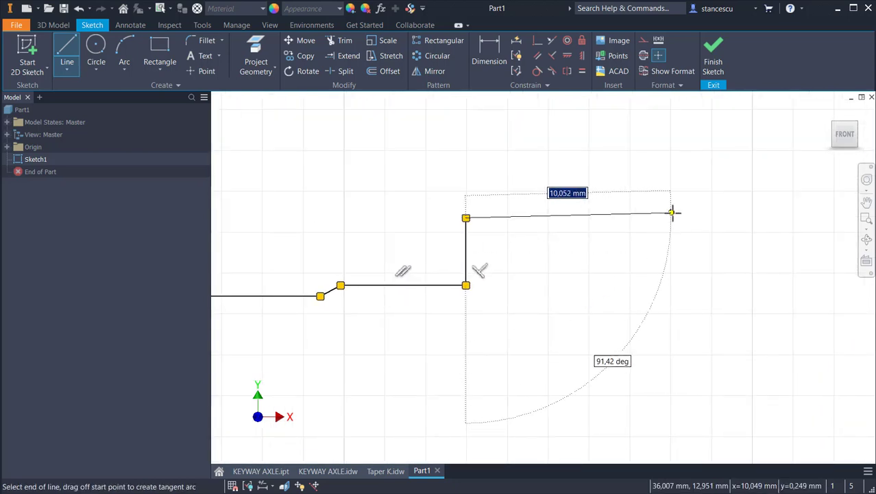
click(674, 218)
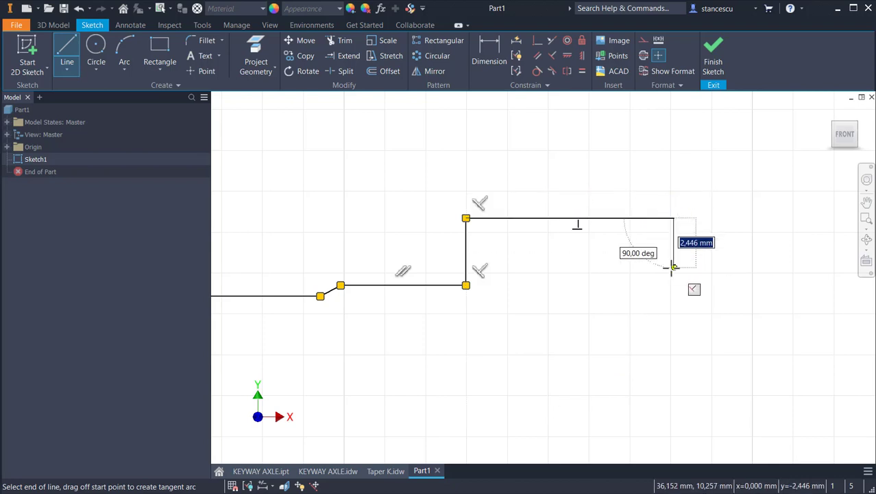
click(674, 267)
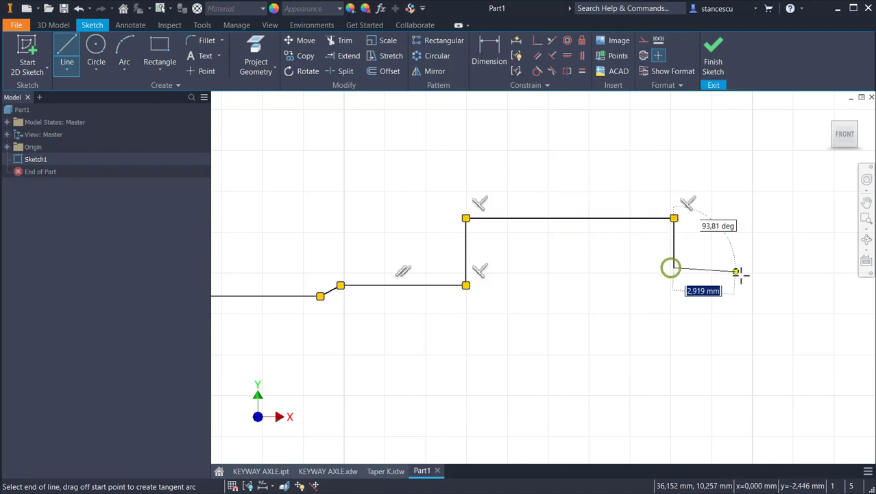
click(788, 267)
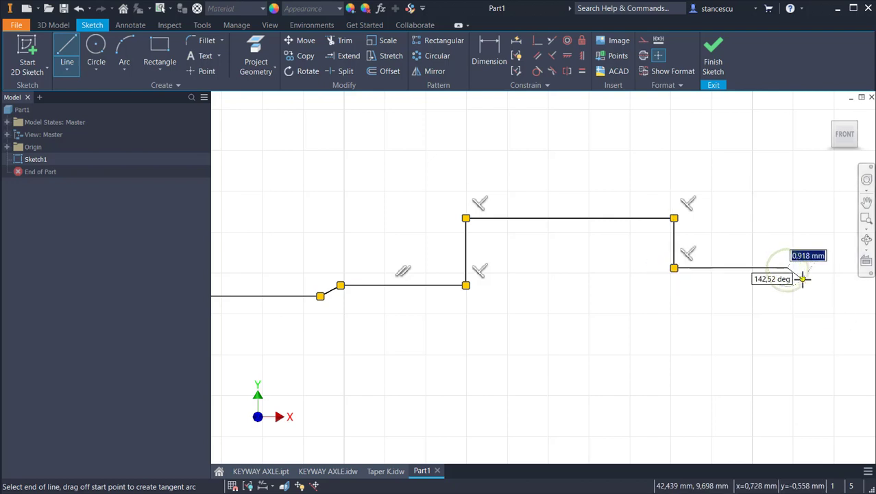
middle_drag(800, 278, 568, 282)
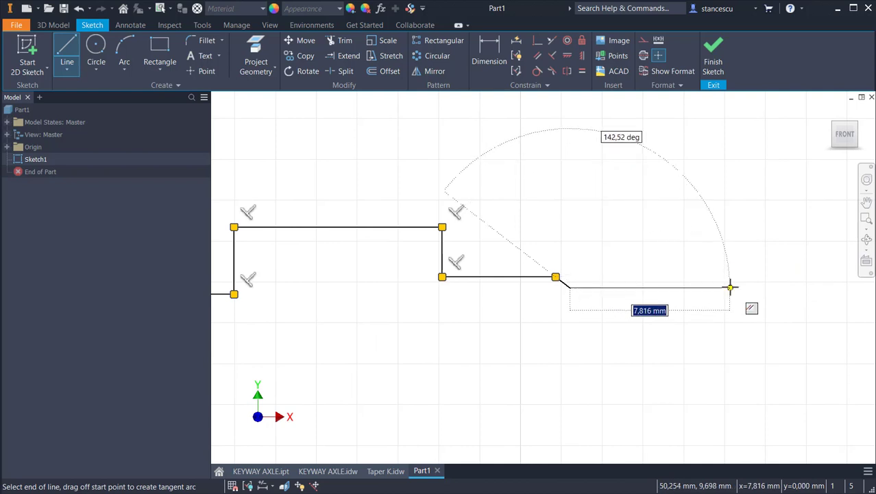
click(730, 287)
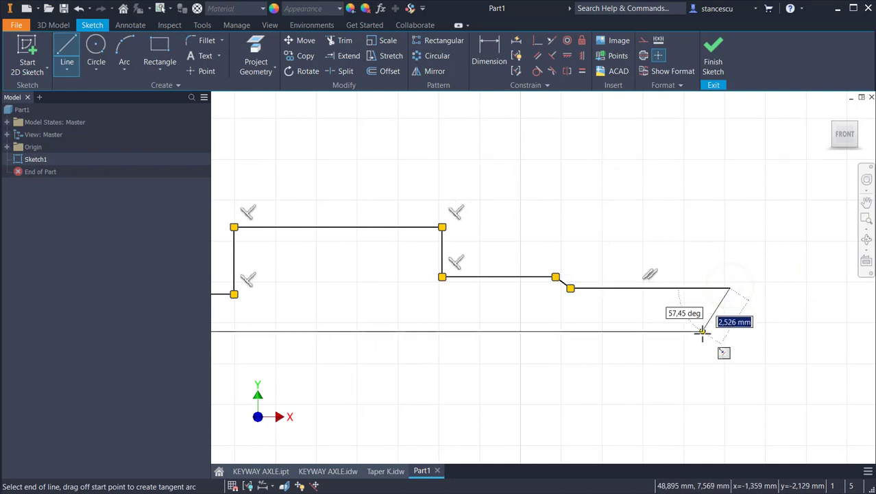
scroll(698, 338, down, 5)
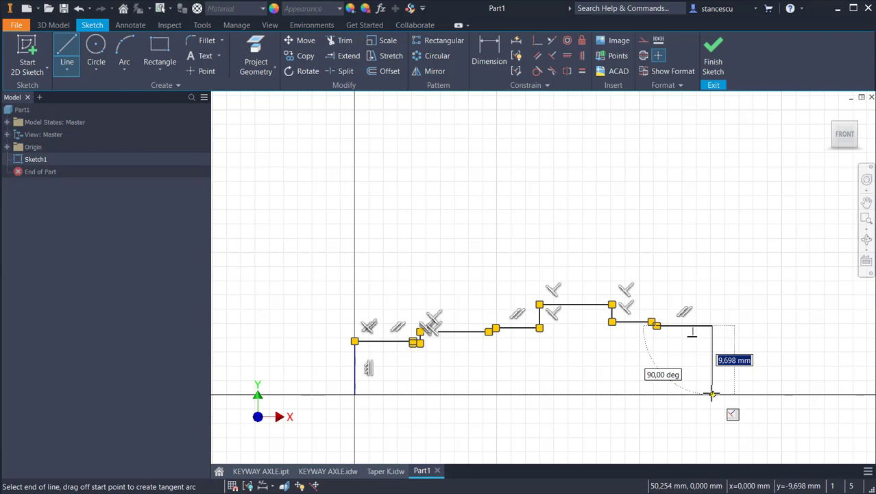
click(712, 394)
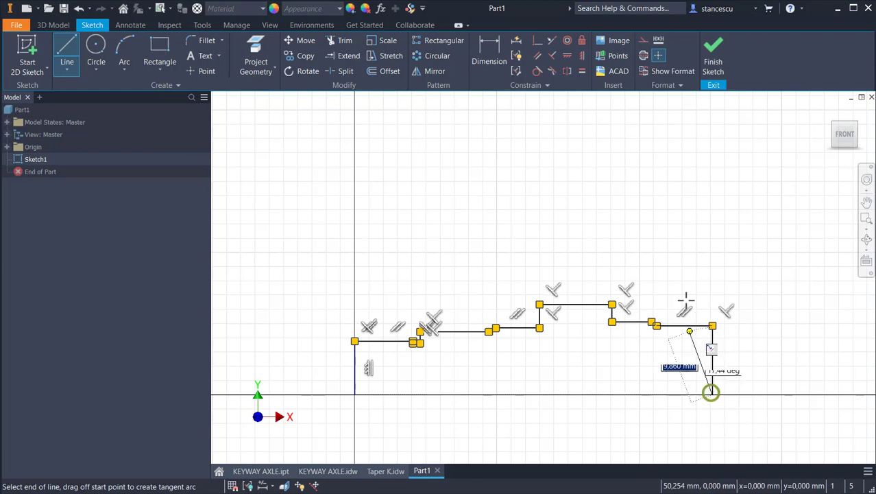
click(643, 56)
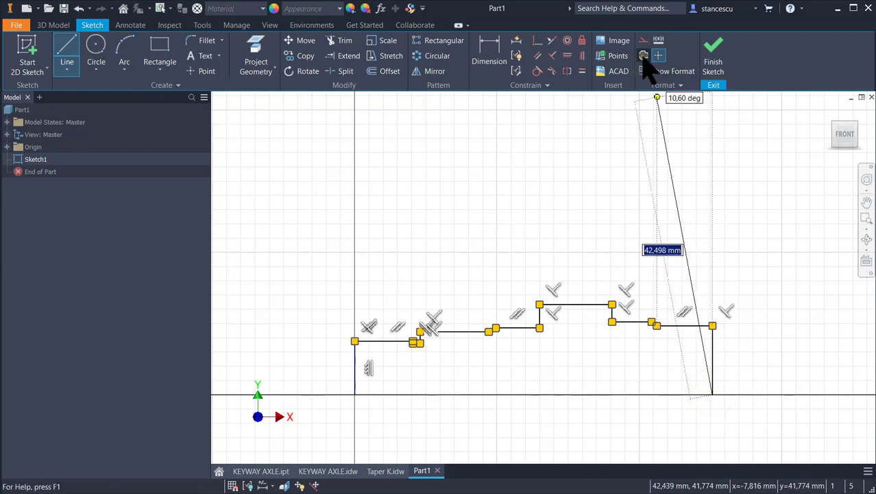
Close the profile back to its start point with a centerline along the axis
right_click(567, 418)
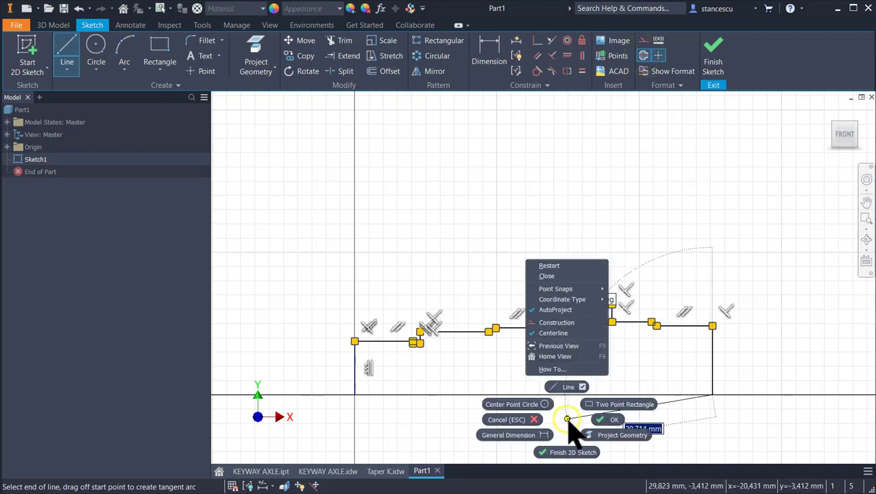
click(548, 276)
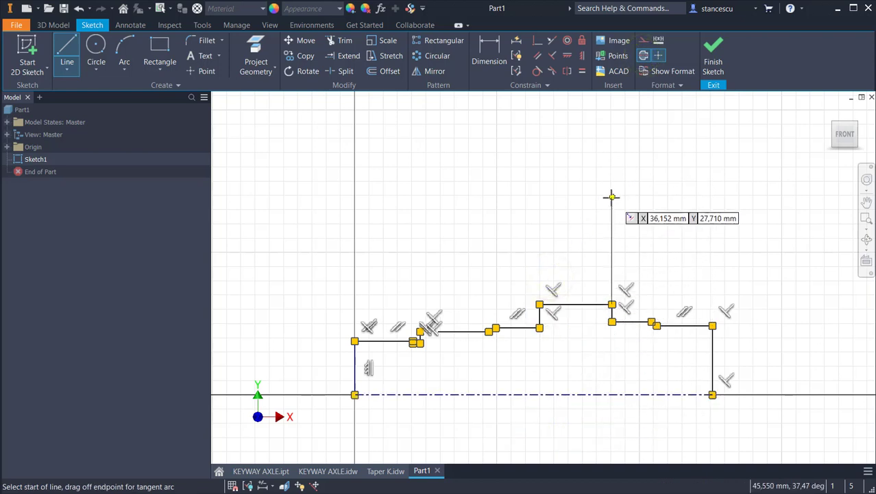
key(Escape)
scroll(487, 367, down, 3)
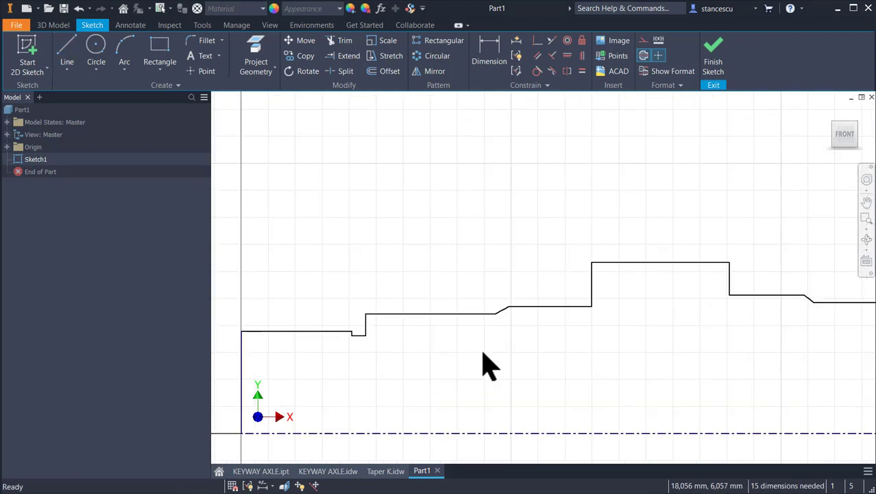
Delete the perpendicular constraint at the tallest step's corner
click(591, 263)
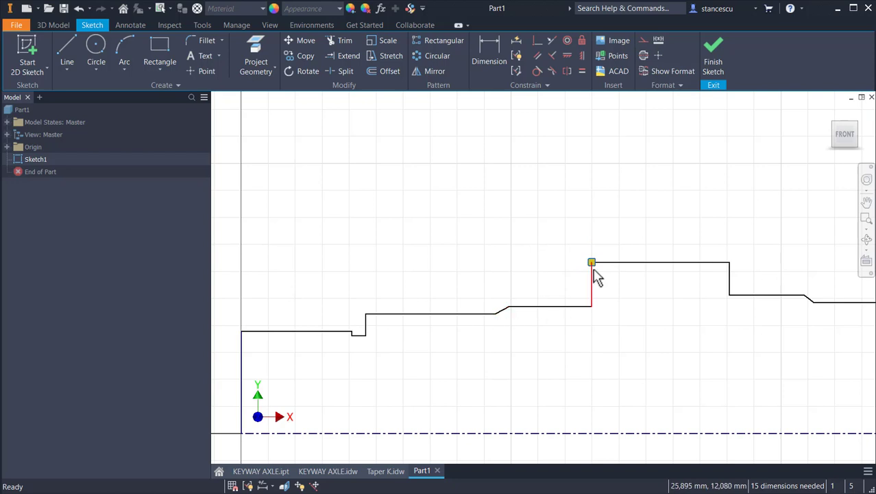
mouse_move(594, 269)
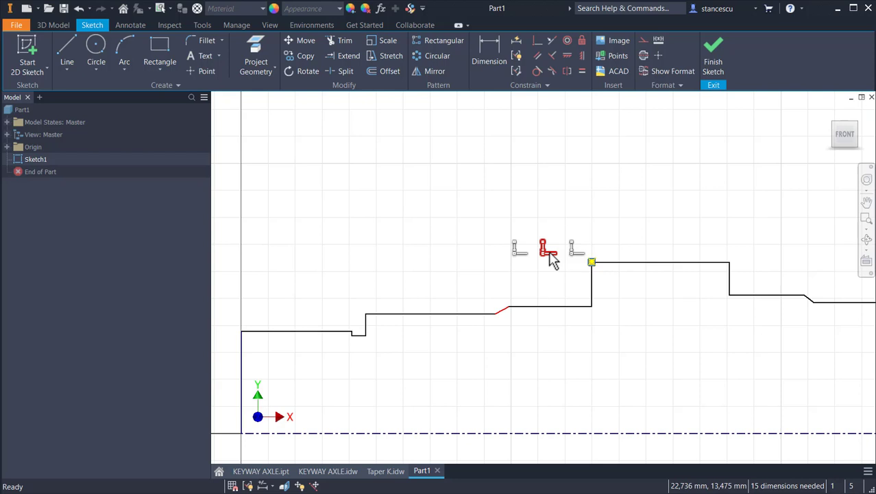
key(Delete)
click(545, 254)
key(Delete)
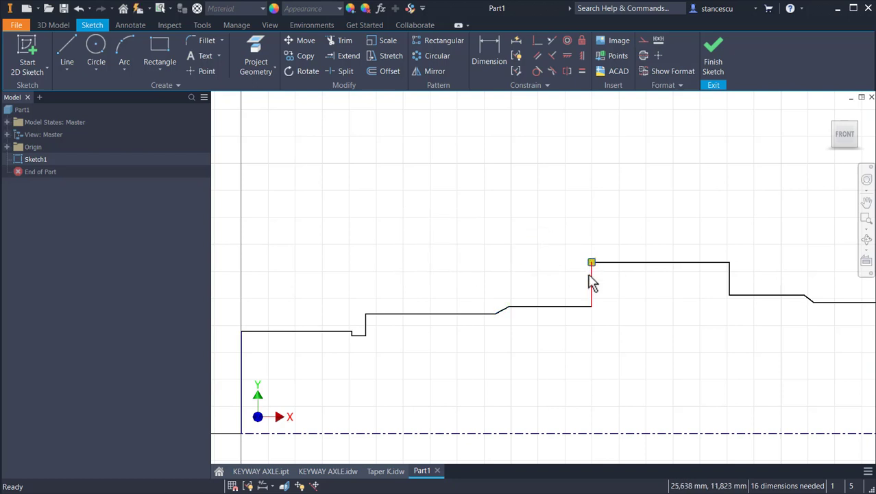
mouse_move(598, 269)
click(549, 229)
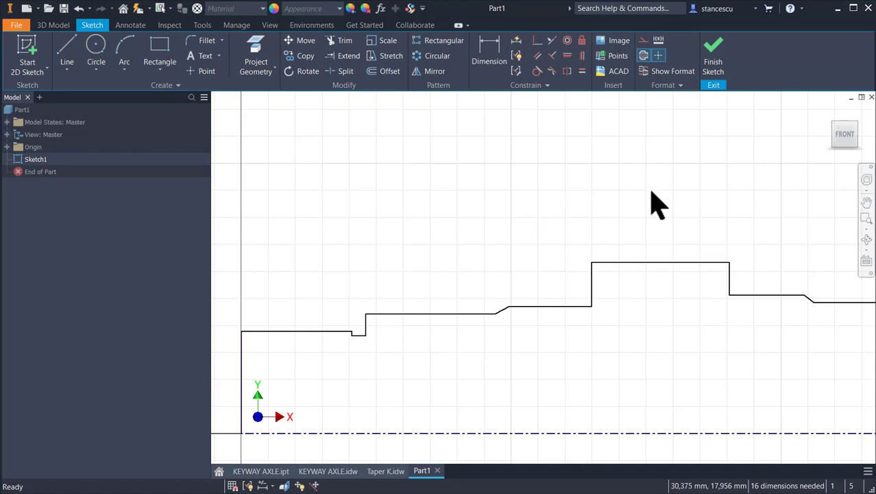
middle_drag(658, 204, 564, 176)
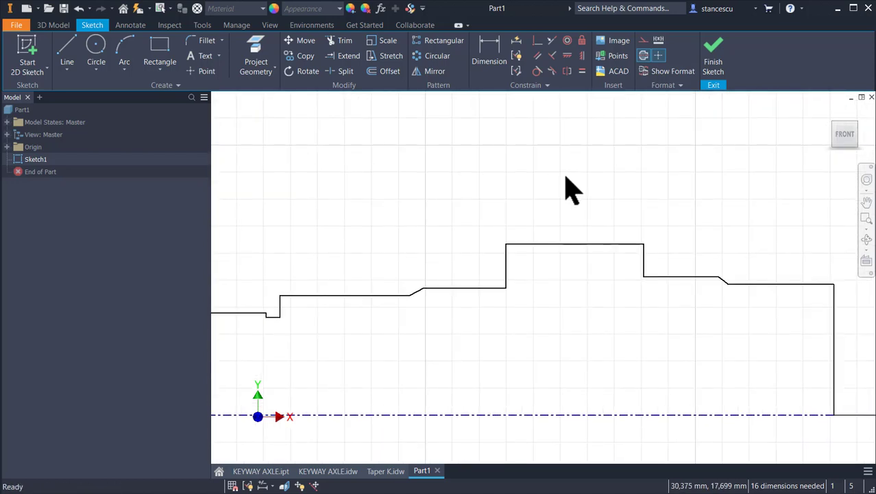
mouse_move(541, 322)
middle_down()
mouse_move(624, 320)
mouse_move(589, 313)
middle_up()
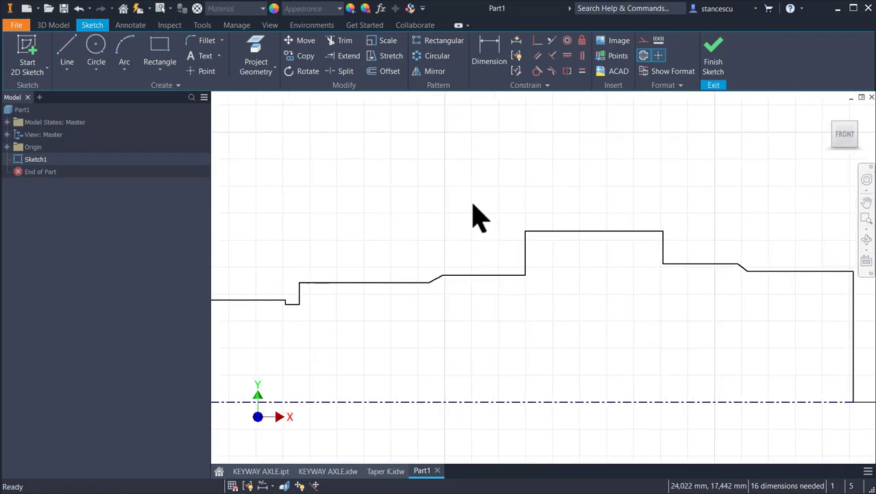
middle_drag(528, 332, 630, 315)
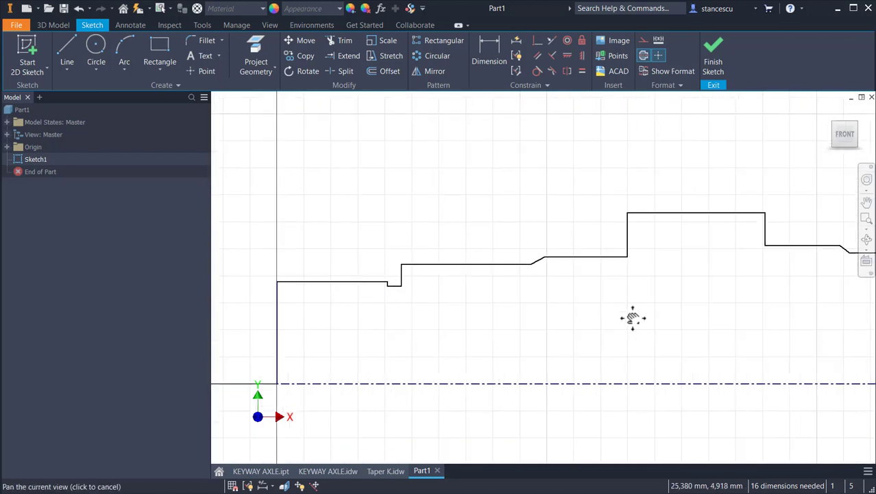
Dimension the first three steps against the centerline as Ø15, Ø18 and Ø20
click(483, 53)
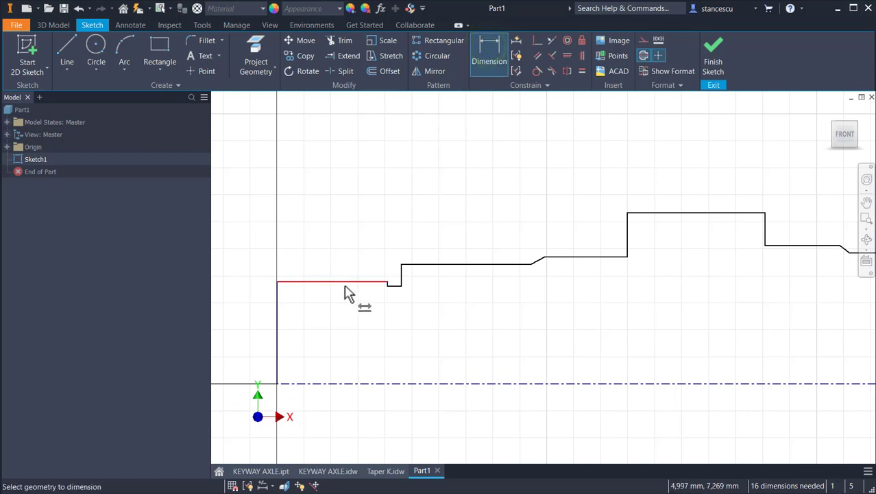
click(344, 284)
click(350, 383)
click(356, 338)
text(15)
key(Return)
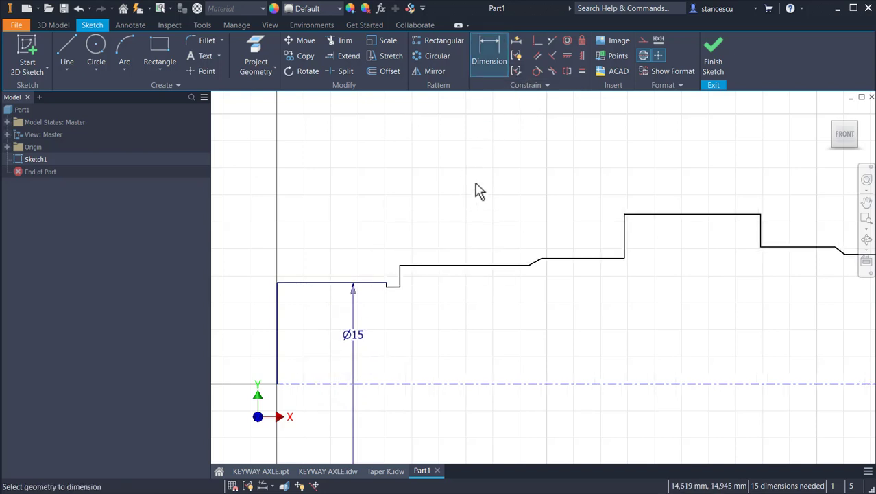
click(471, 266)
click(491, 383)
click(478, 345)
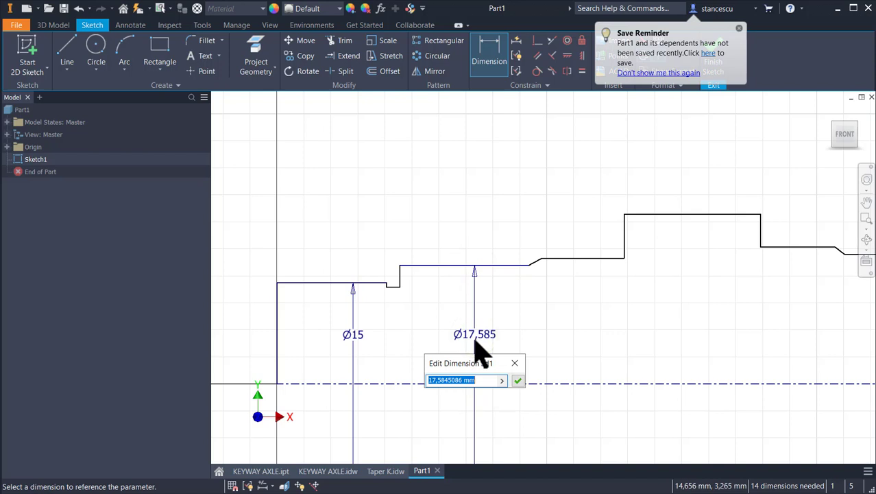
text(18)
key(Return)
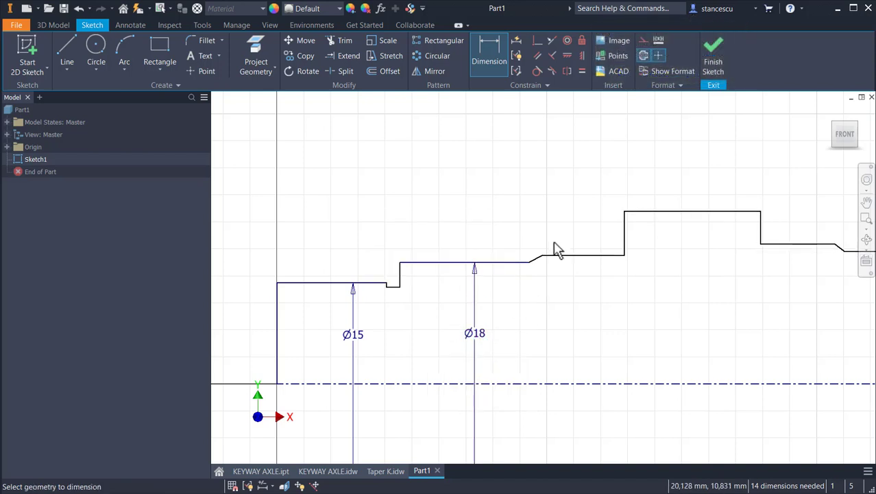
click(579, 264)
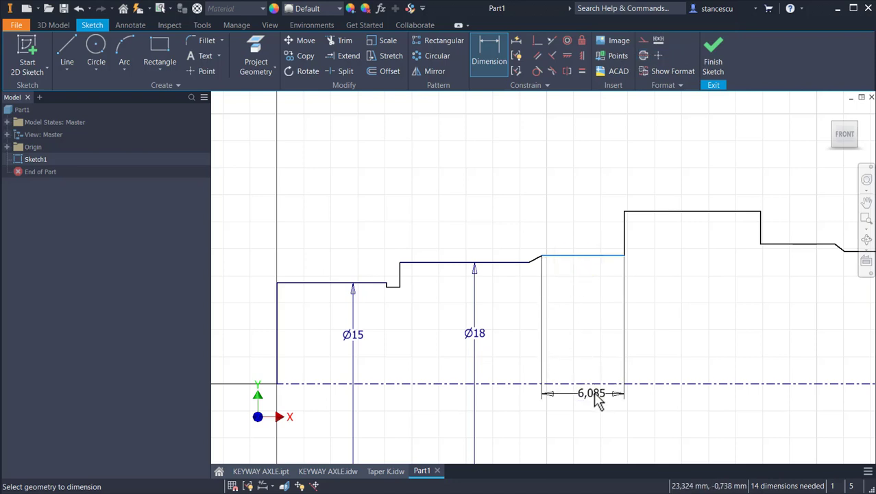
click(598, 382)
click(591, 343)
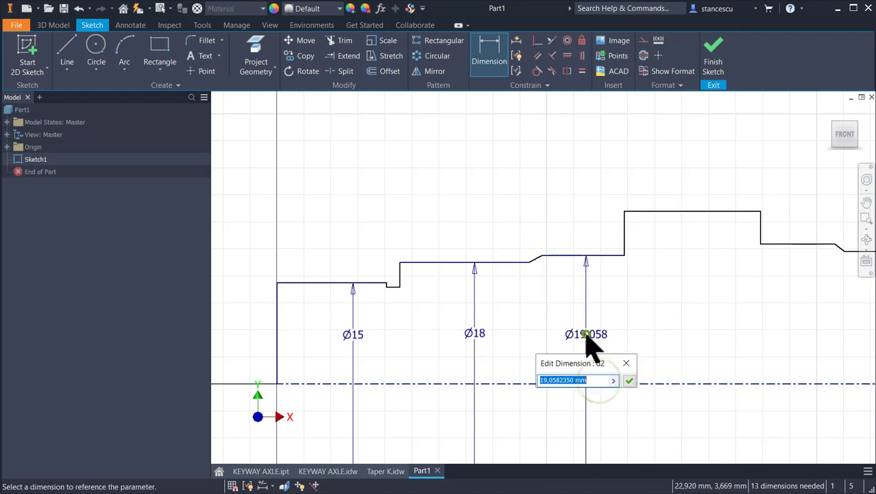
text(20)
key(Return)
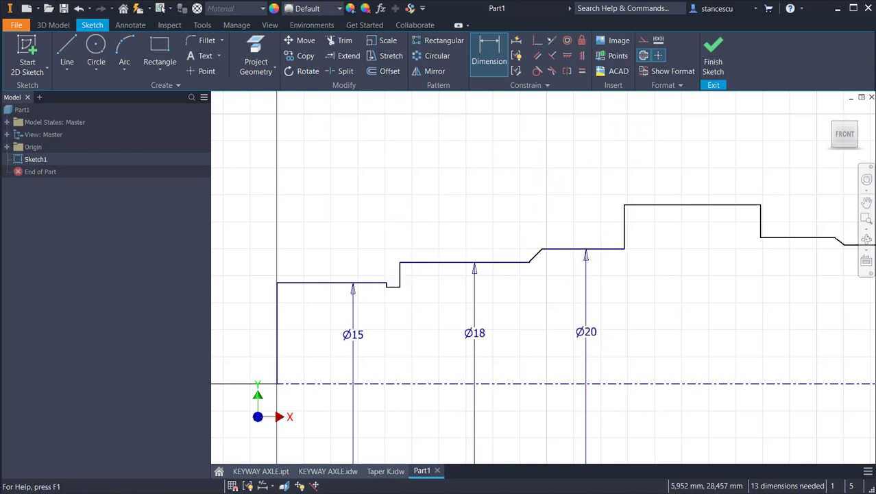
Dimension the collar and right-hand steps as Ø25, Ø20 and Ø18
click(671, 205)
click(673, 383)
click(670, 347)
text(2)
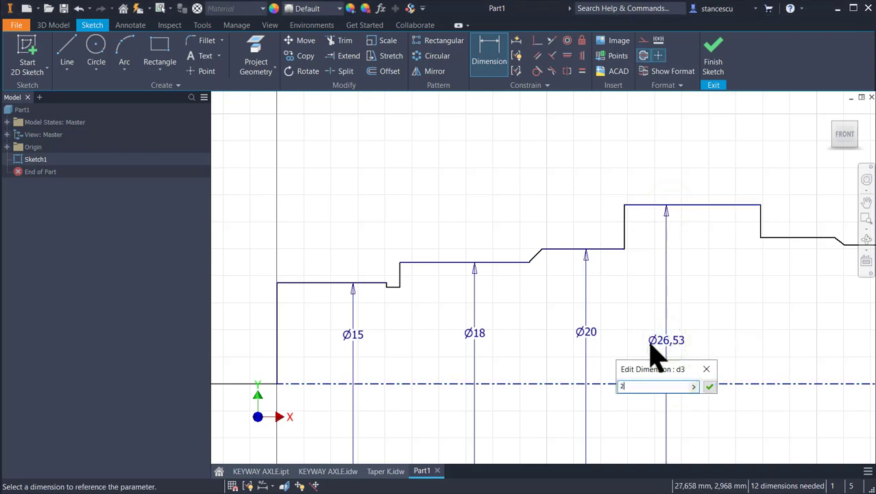
text(5)
key(Return)
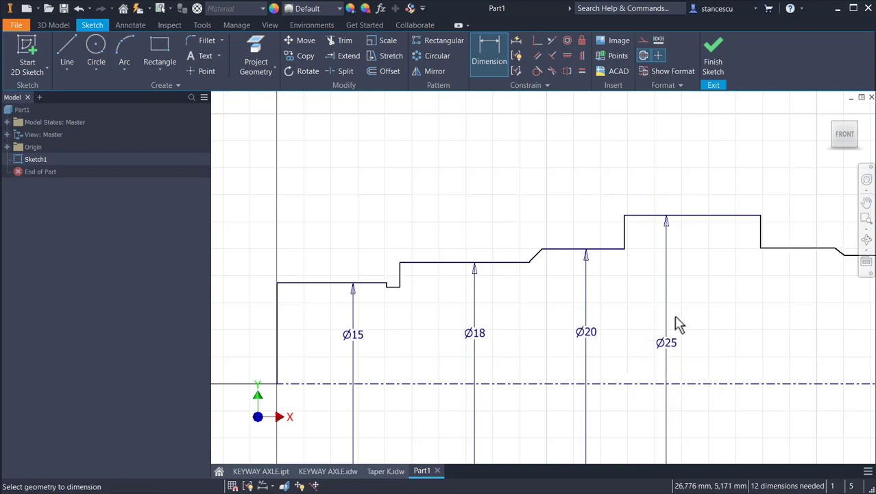
click(814, 247)
click(809, 384)
click(803, 367)
text(2)
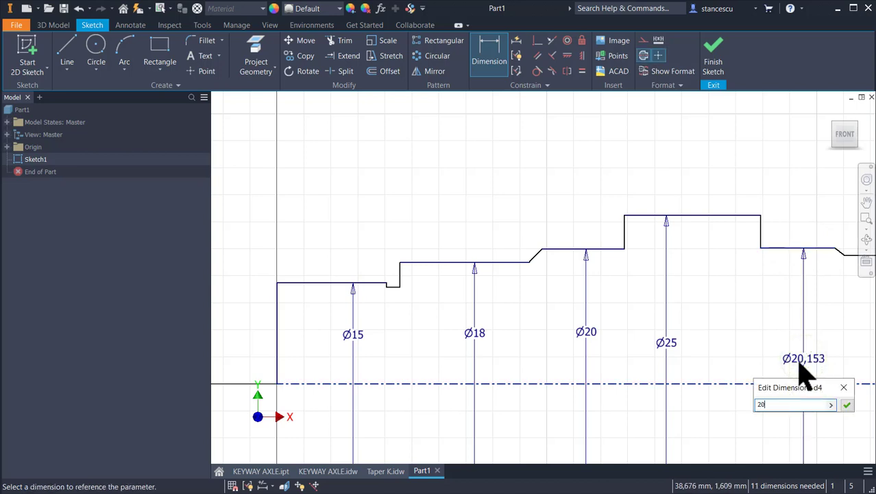
text(0)
key(Return)
middle_drag(818, 353, 567, 296)
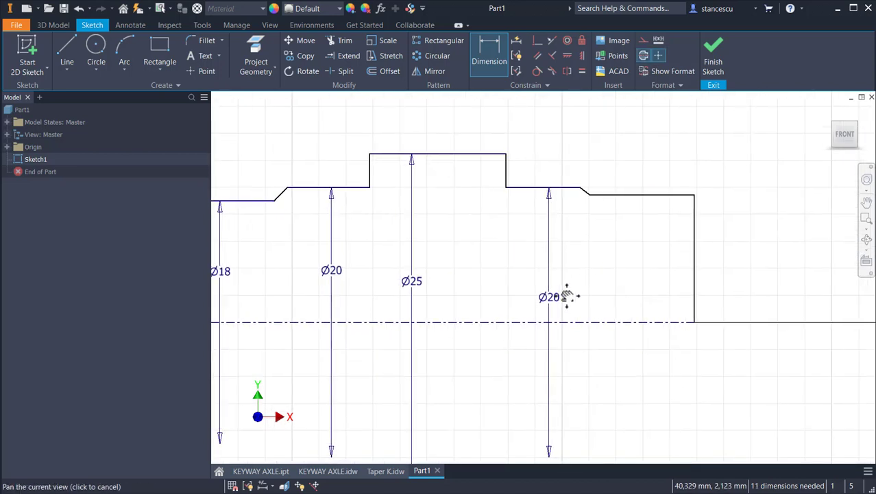
click(648, 196)
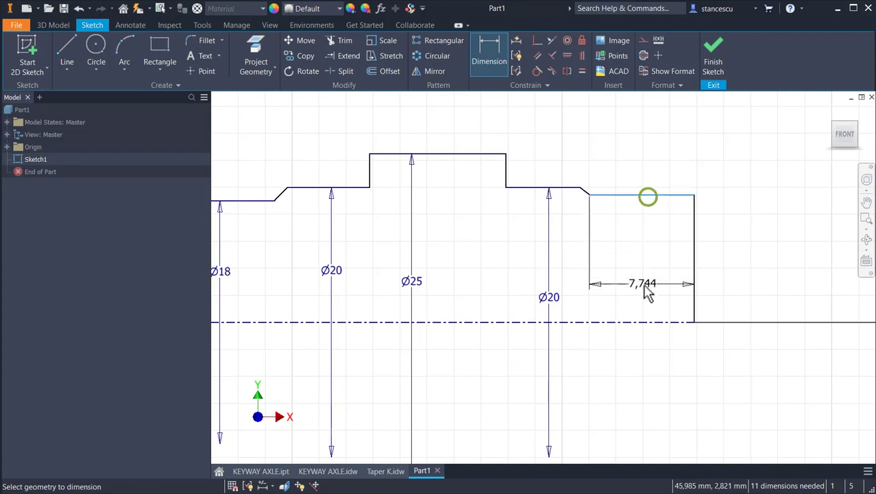
click(653, 321)
click(764, 310)
text(18)
key(Return)
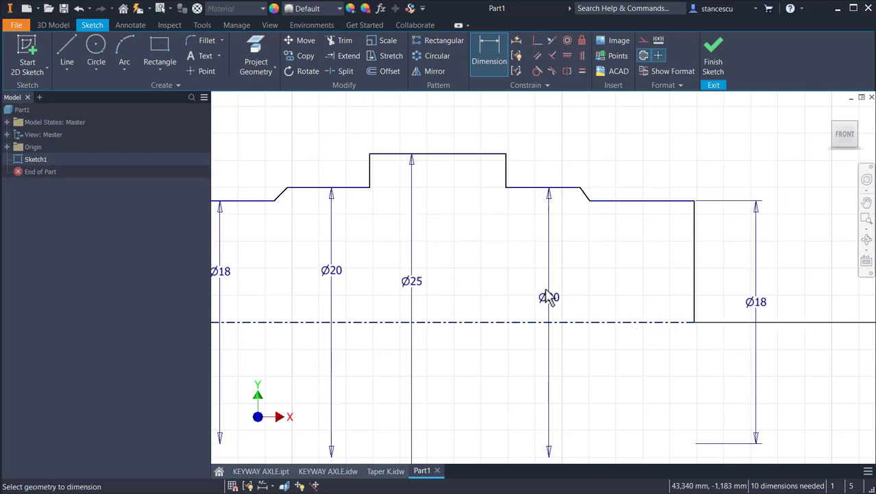
Set both chamfer angles on the profile to 45°
click(280, 194)
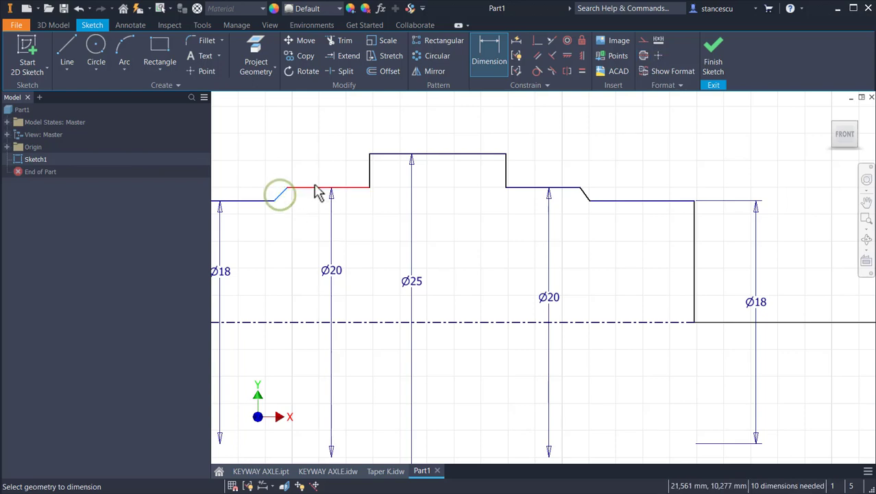
click(313, 192)
click(341, 155)
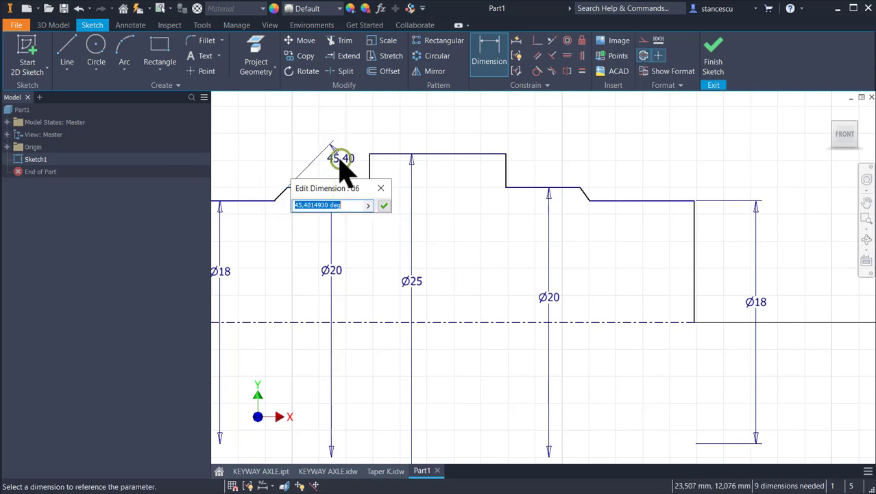
text(45)
key(Return)
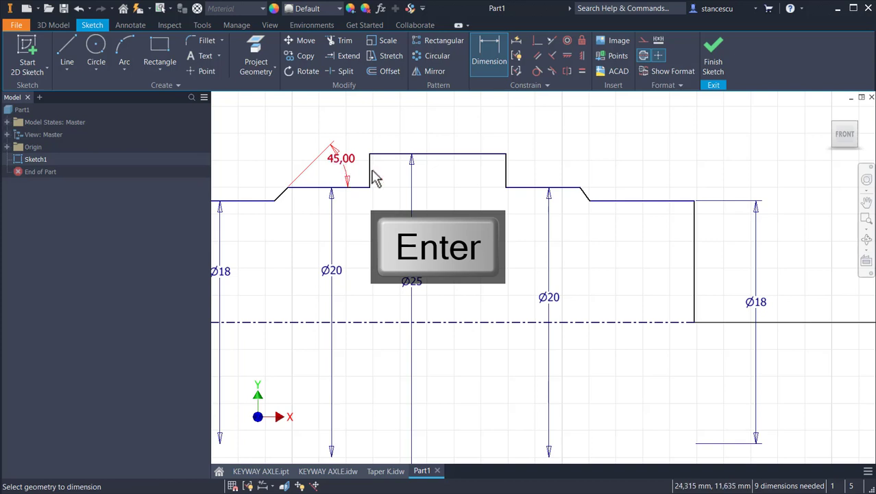
click(583, 195)
click(566, 194)
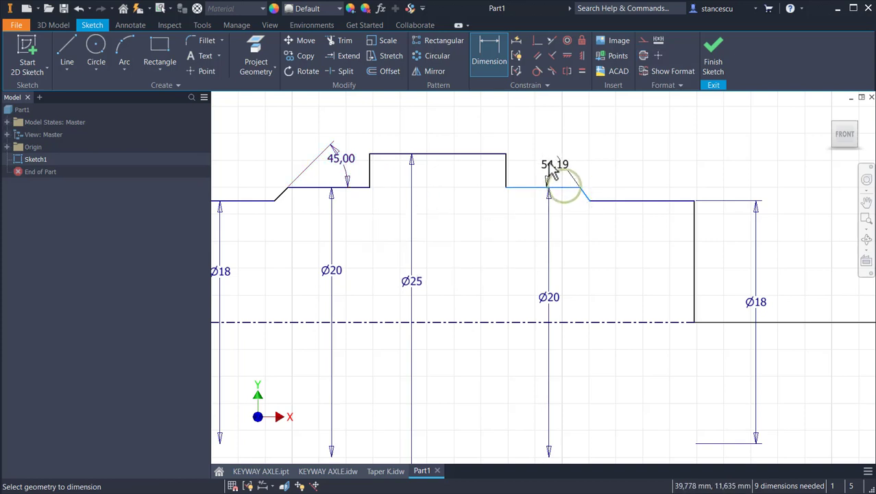
click(544, 160)
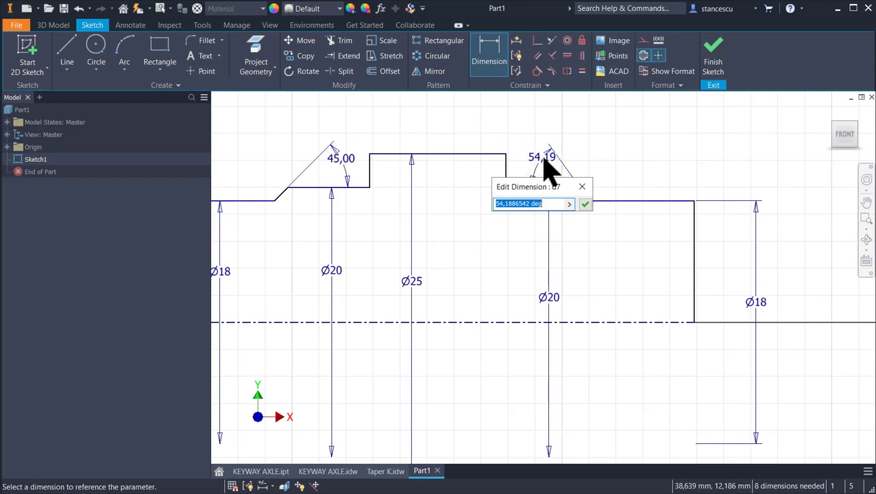
text(45)
key(Return)
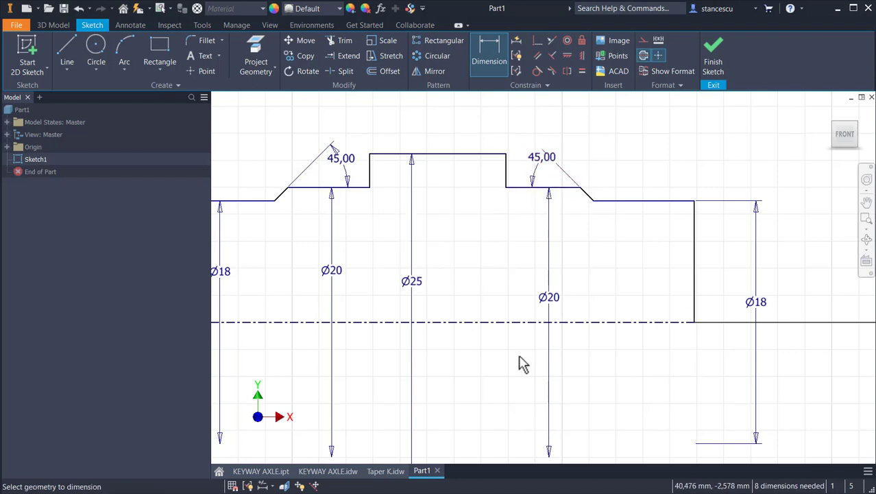
Dimension the centerline to a 155 mm overall shaft length and fit the view
mouse_move(507, 358)
middle_down()
mouse_move(657, 381)
mouse_move(669, 393)
middle_up()
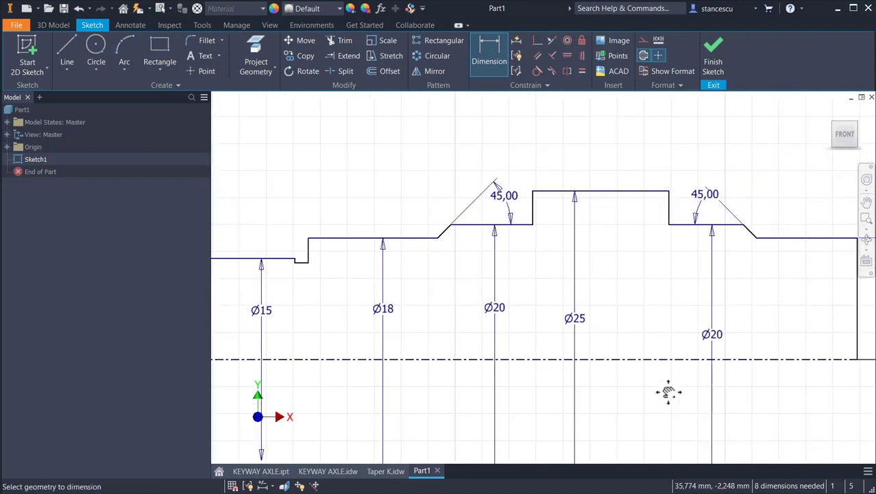
click(641, 360)
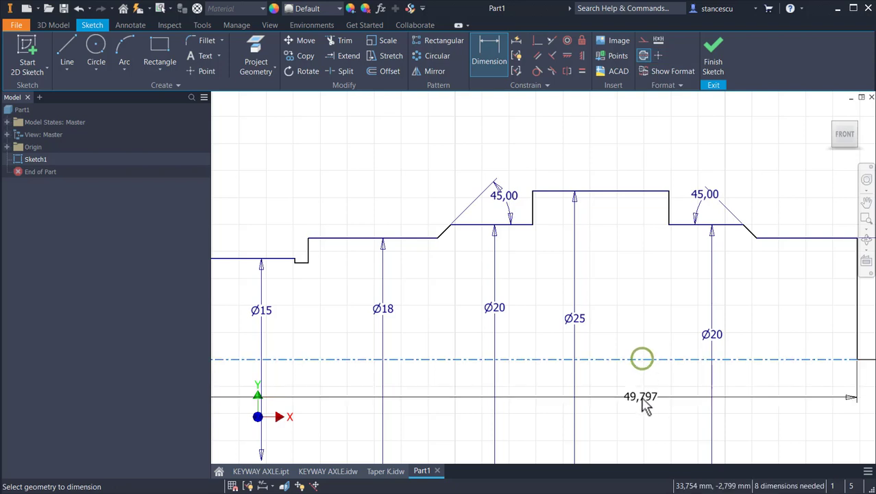
click(642, 403)
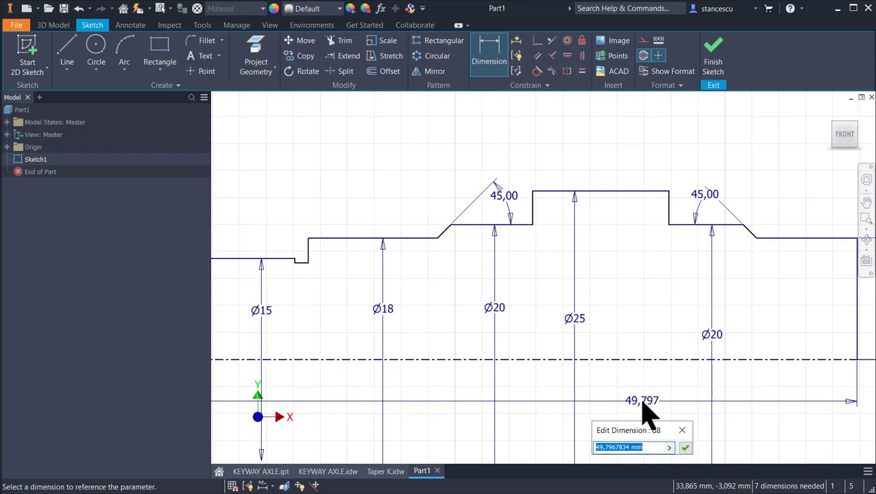
text(155)
key(Return)
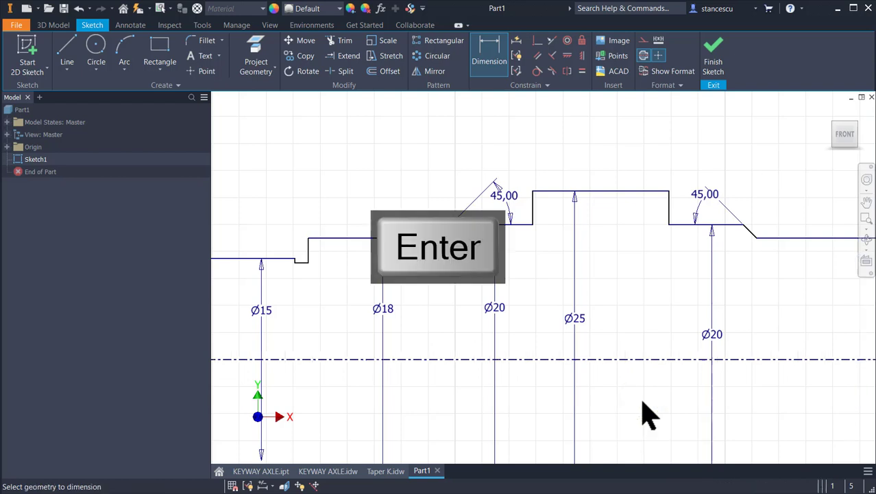
key(Home)
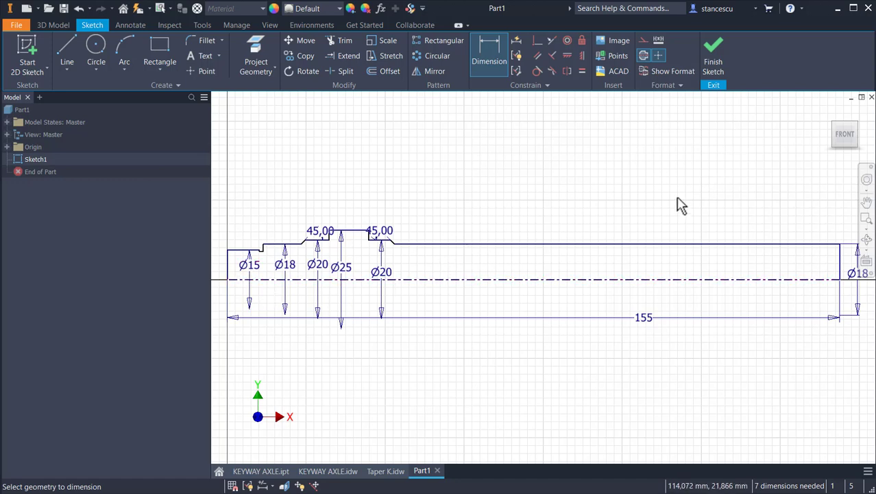
Add step-length dimensions of 21, 35 and 35,7 mm to the shaft
click(624, 255)
click(623, 214)
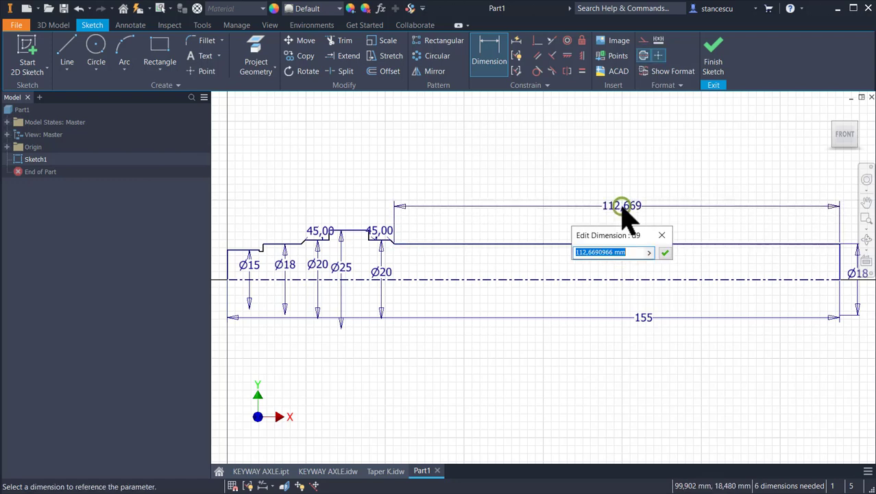
text(21)
key(Return)
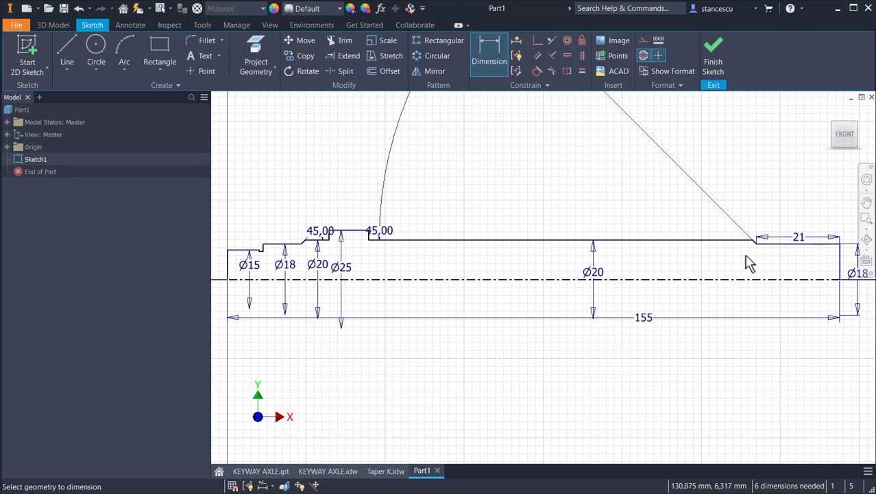
click(757, 244)
key(Escape)
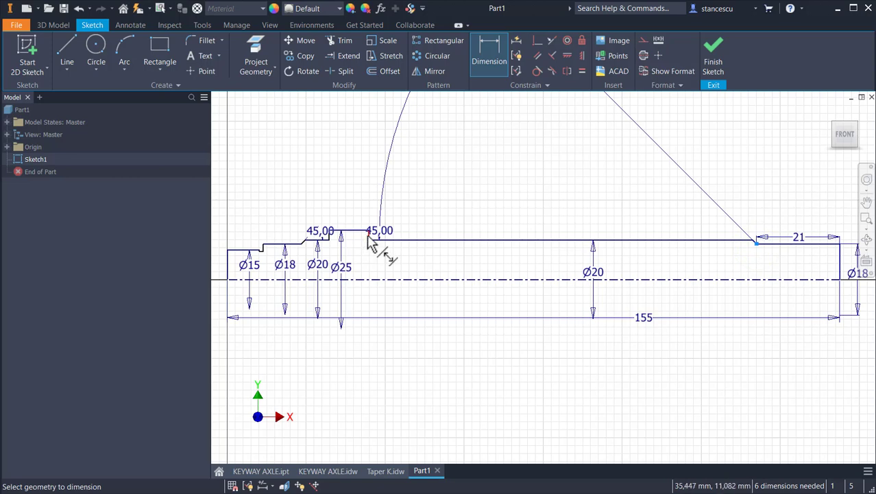
click(369, 236)
click(508, 195)
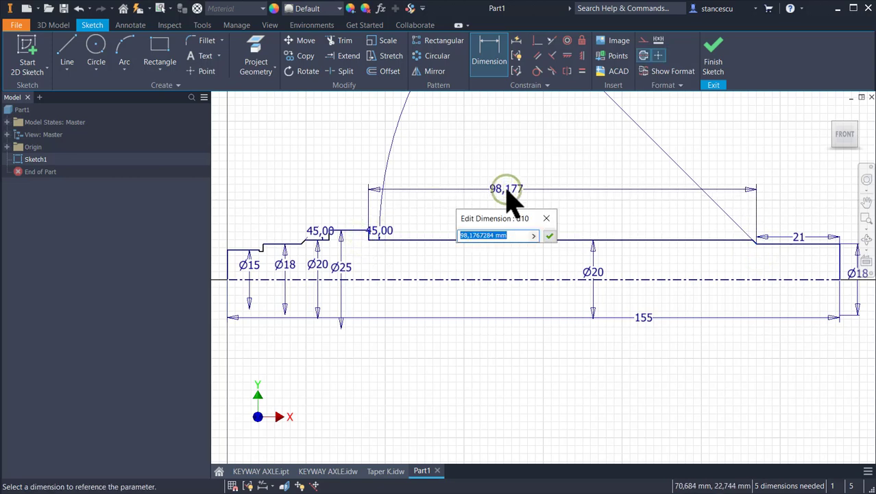
text(35)
key(Return)
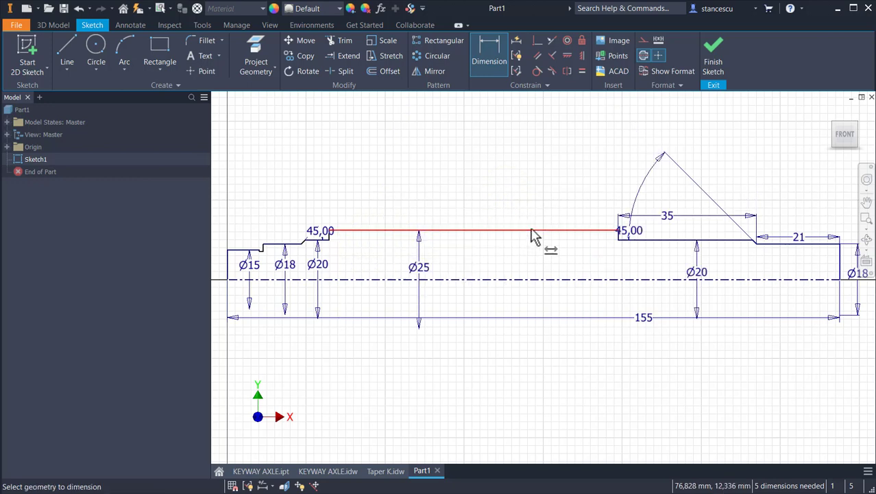
click(532, 230)
click(537, 196)
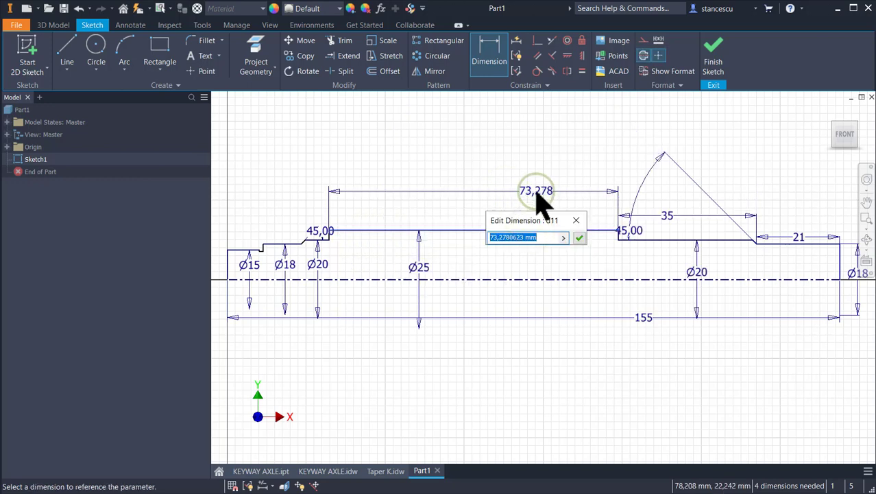
text(35,7)
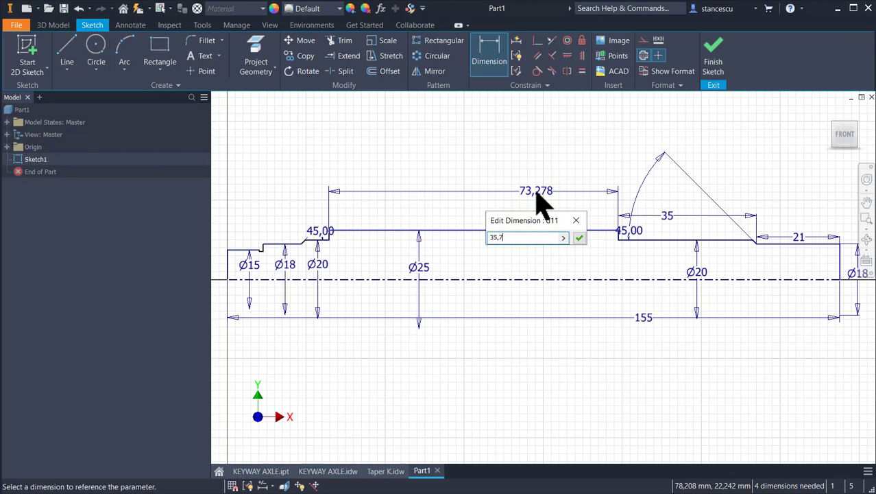
key(Return)
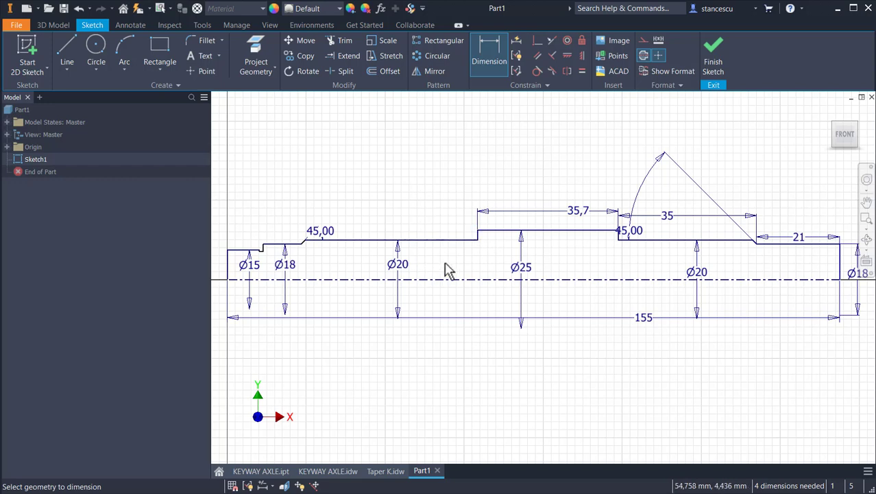
Add the 106 mm and 34 mm step-length dimensions
click(302, 245)
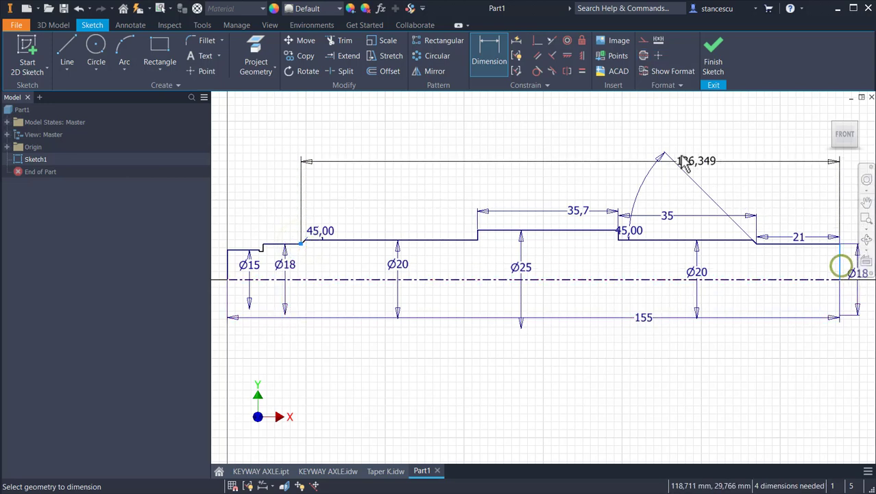
click(602, 133)
text(10)
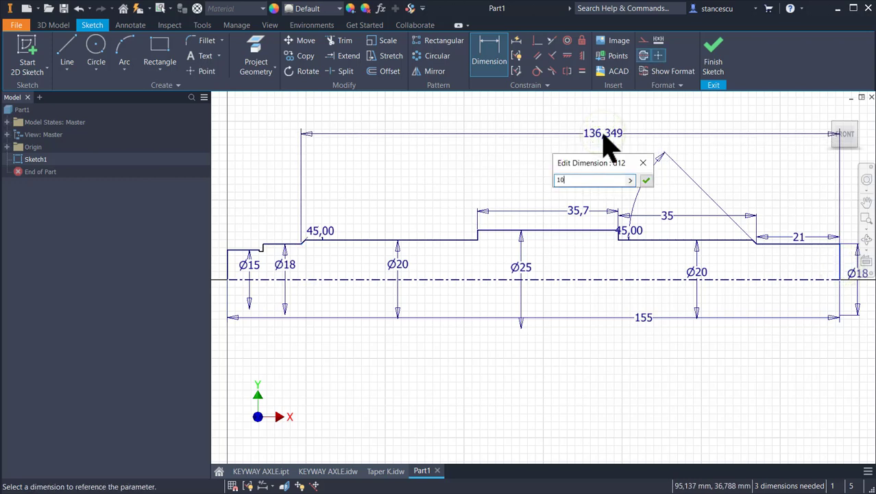
text(6)
key(Return)
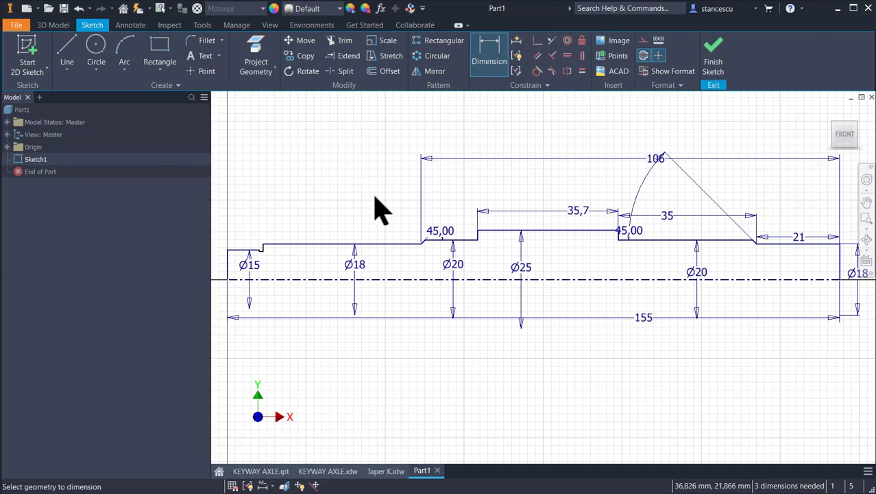
click(329, 246)
click(343, 194)
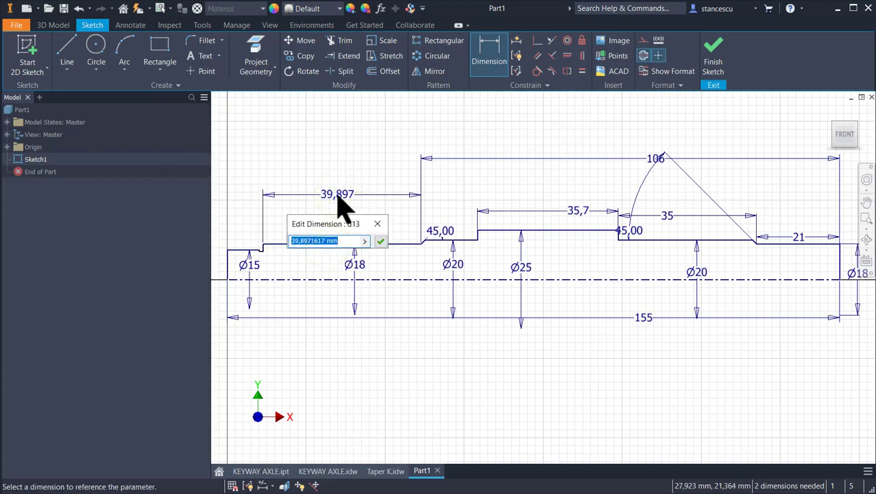
text(34)
key(Return)
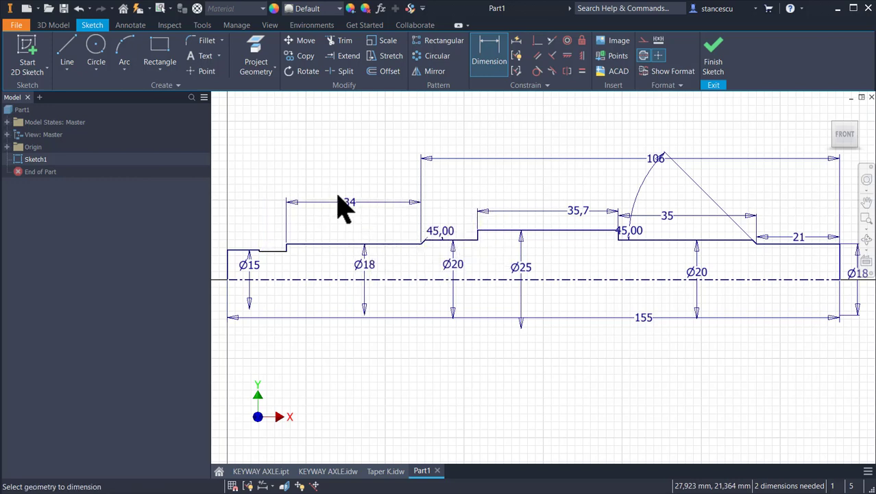
Dimension the groove beside the Ø15 step to 1,5 mm wide and 0,3 mm deep
scroll(284, 255, up, 3)
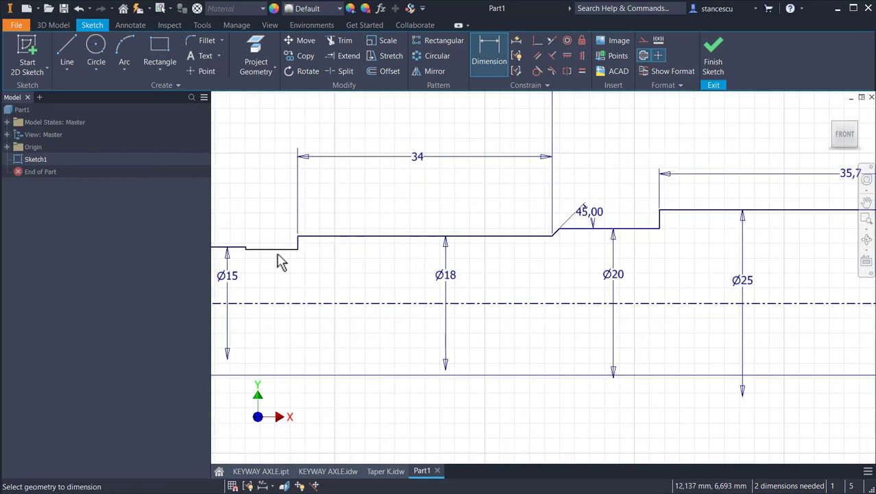
click(281, 249)
click(284, 221)
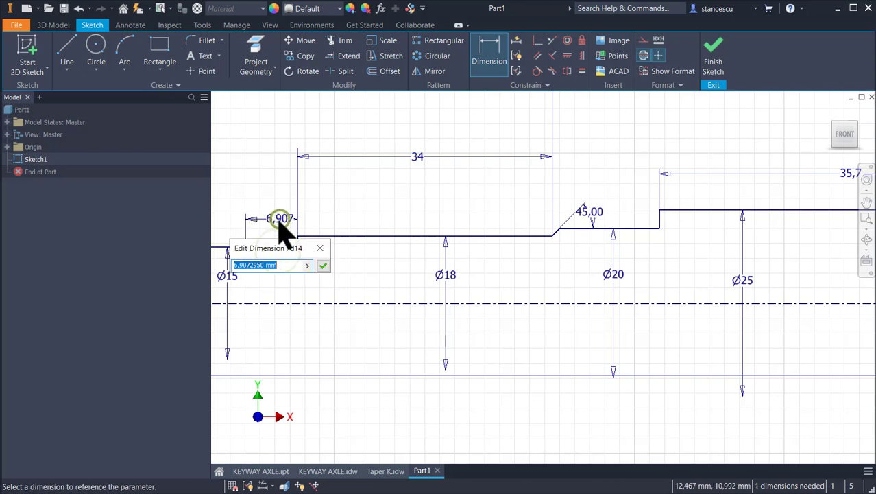
text(1,5)
key(Return)
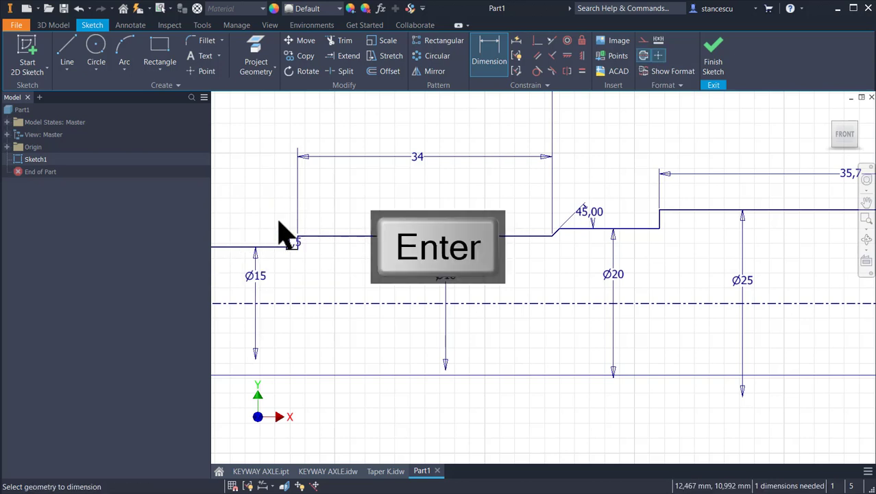
scroll(241, 304, up, 2)
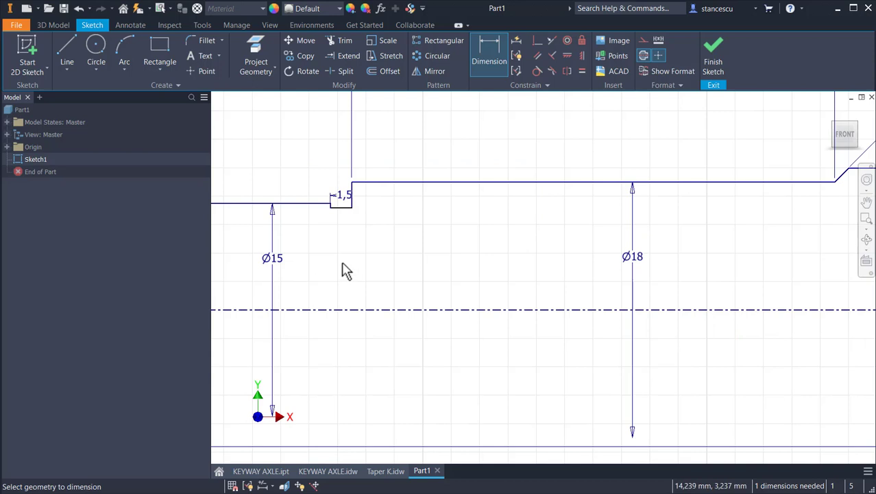
click(314, 205)
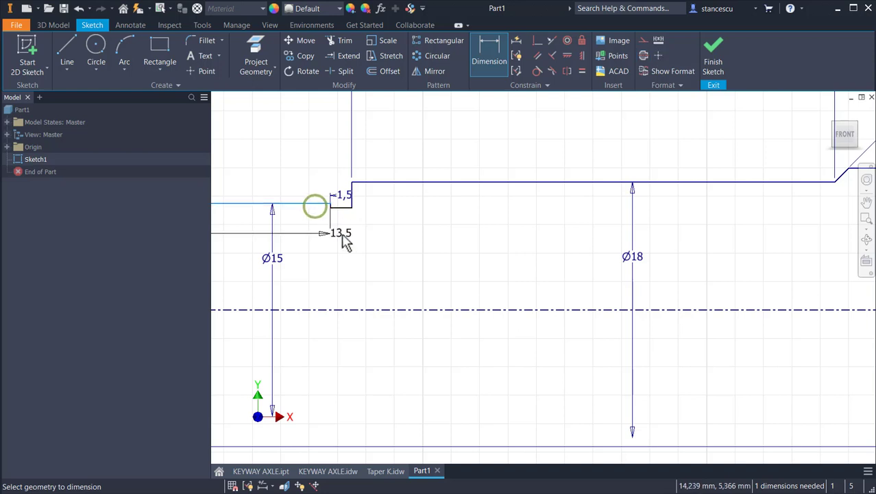
click(345, 210)
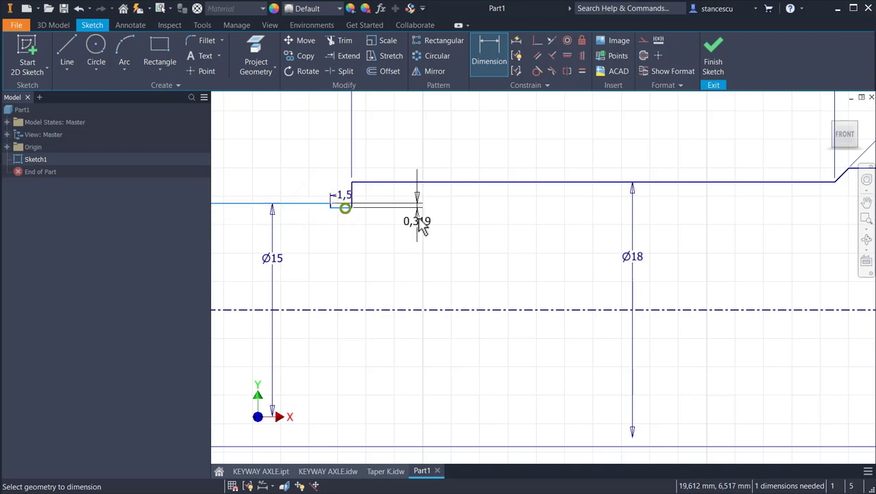
click(419, 219)
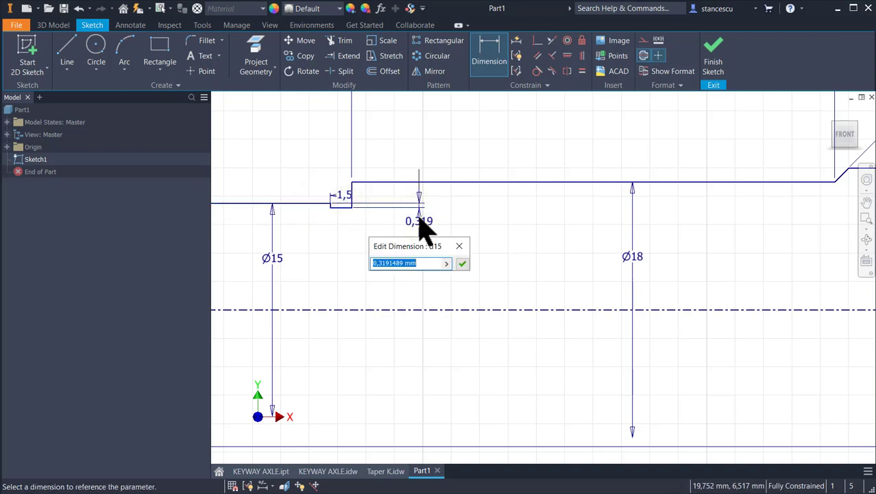
key(Return)
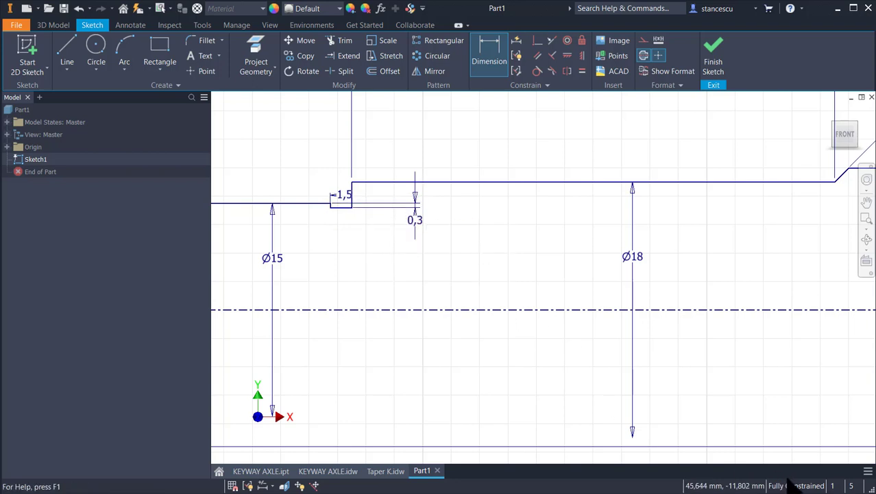
Finish Sketch1 and revolve the profile a full 360° into Revolution1, then return to Home view
key(Home)
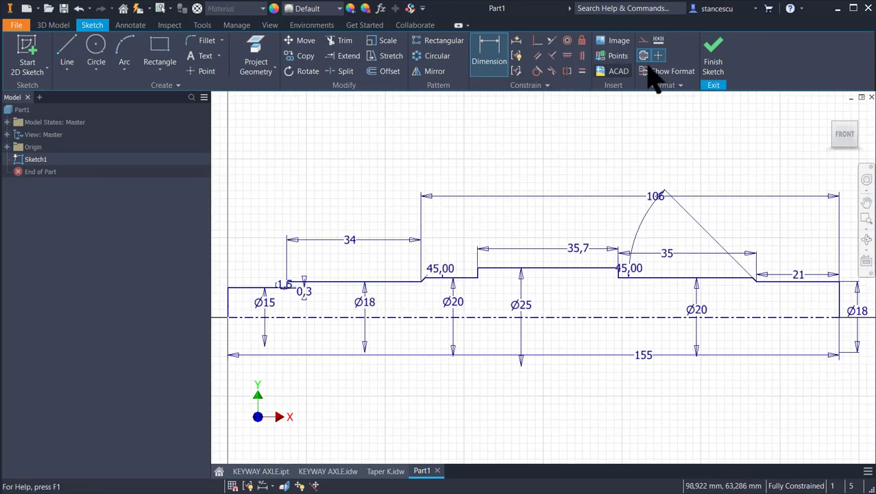
click(713, 51)
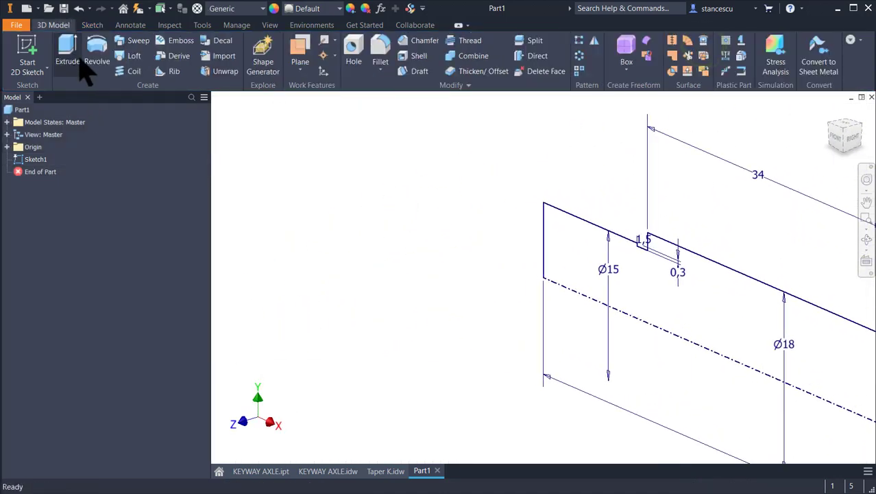
click(96, 56)
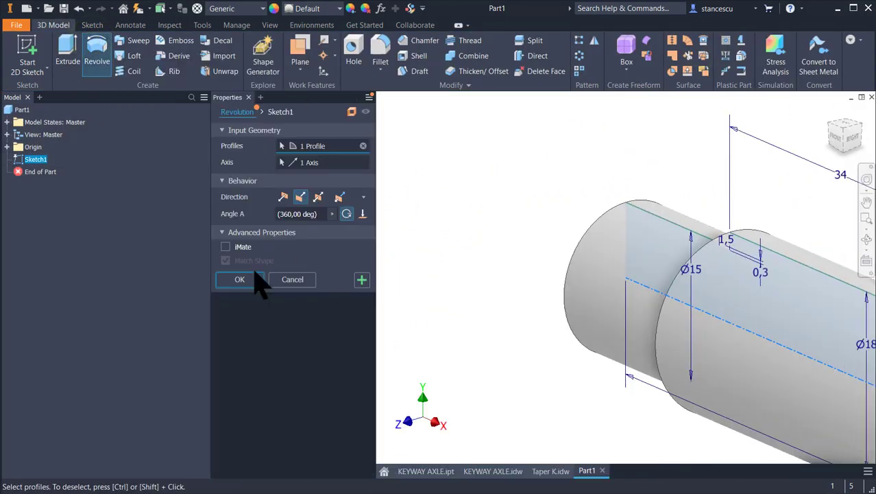
click(251, 277)
key(F5)
key(F6)
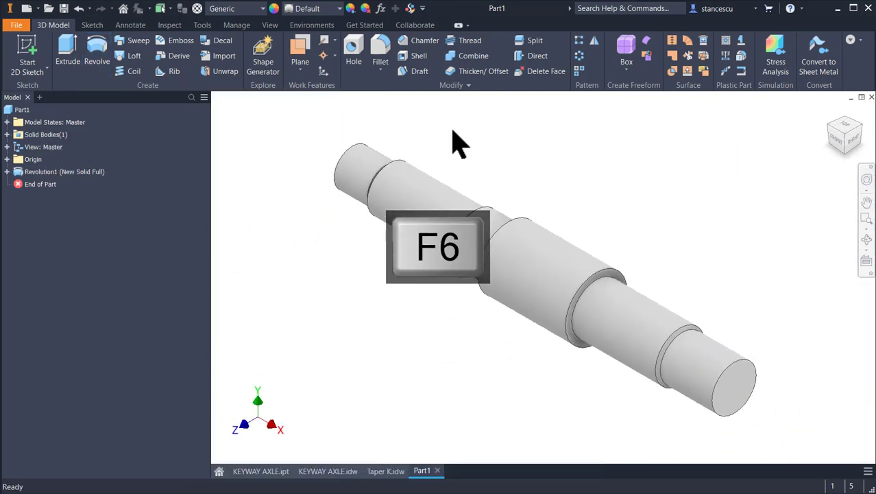
Chamfer both circular end edges of the shaft with a 1 mm distance
click(271, 136)
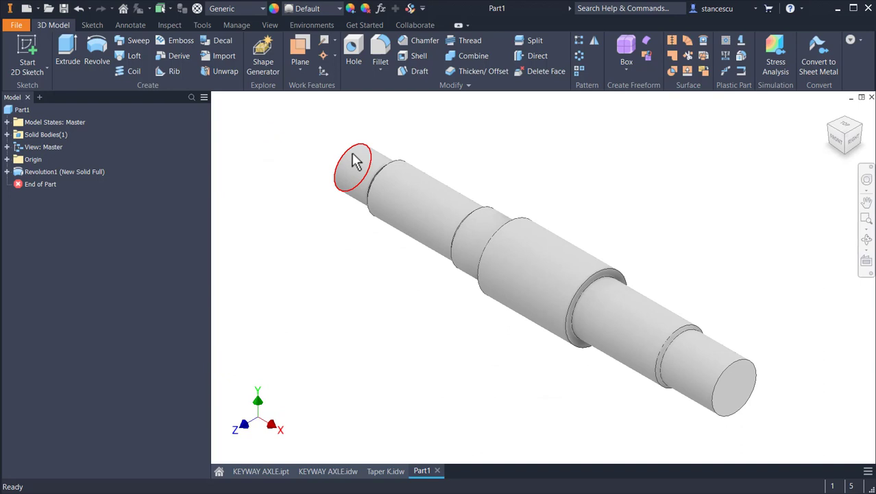
click(354, 150)
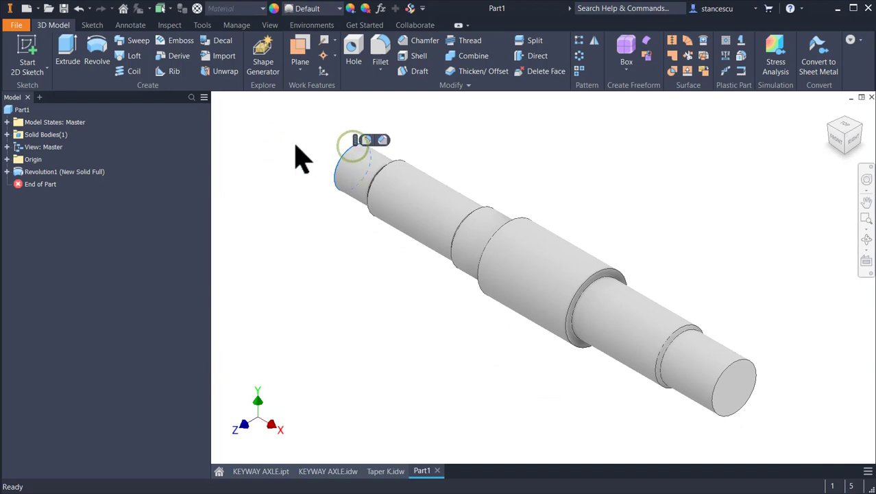
click(382, 141)
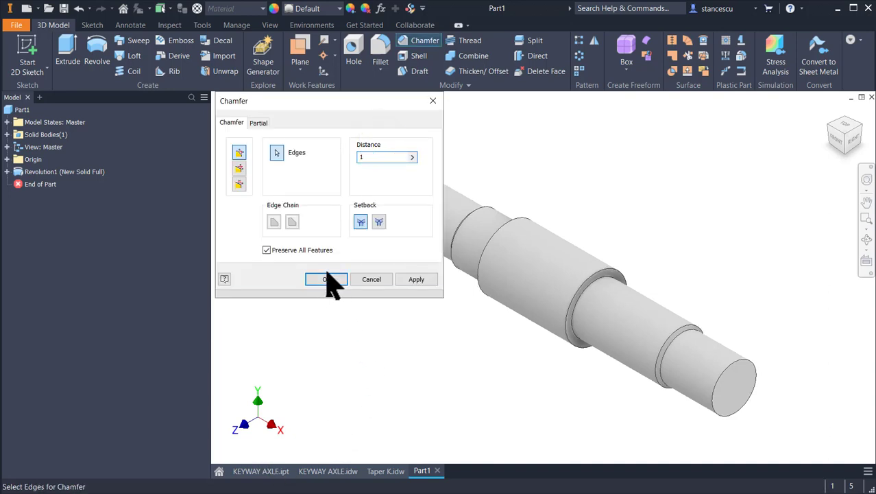
click(751, 368)
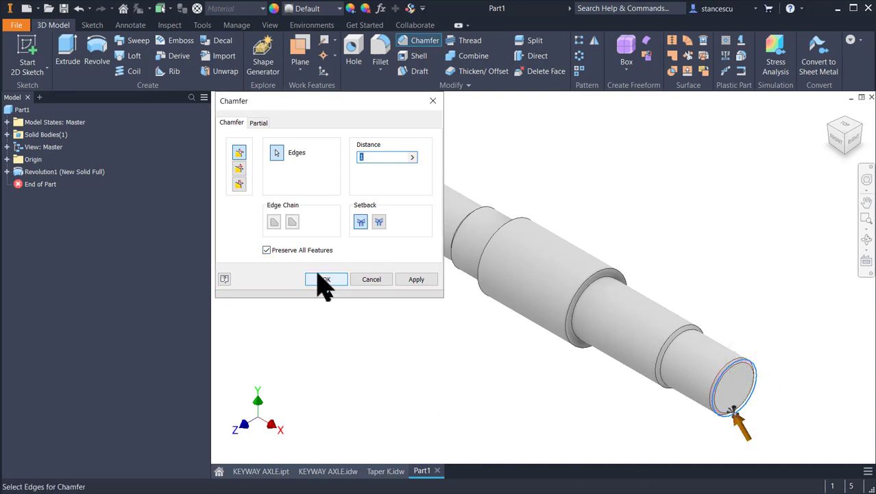
Confirm the 1 mm chamfer, then zoom the KEYWAY AXLE drawing to the upper shaft view's dimensions
click(324, 281)
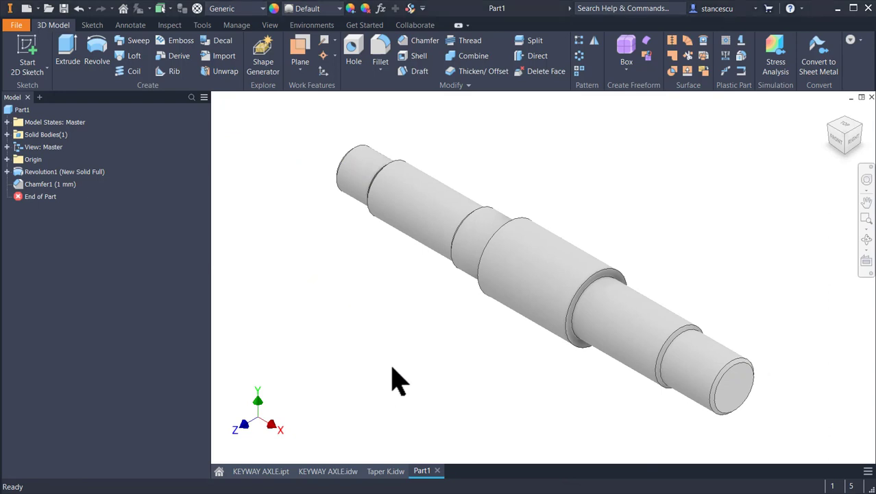
click(317, 475)
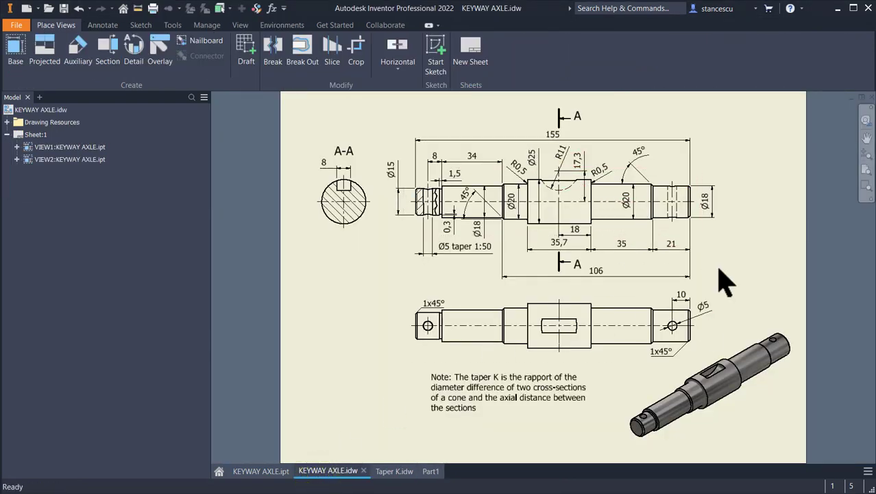
scroll(711, 387, up, 3)
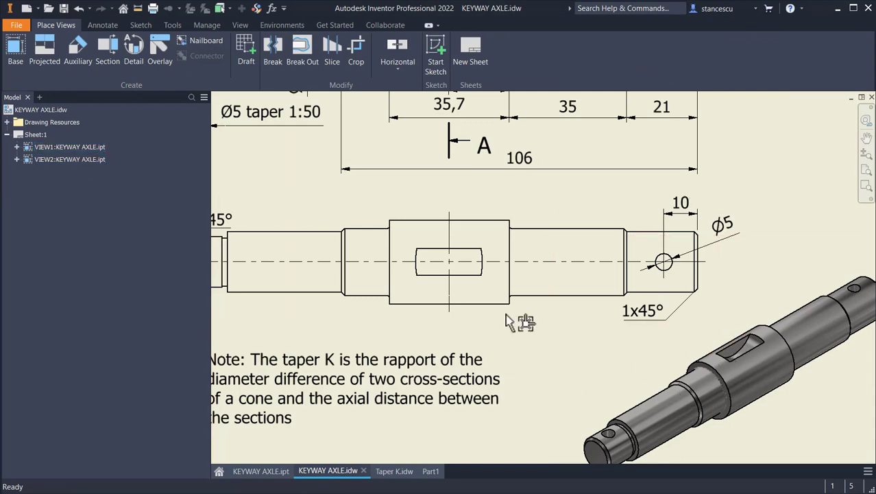
middle_drag(444, 233, 479, 404)
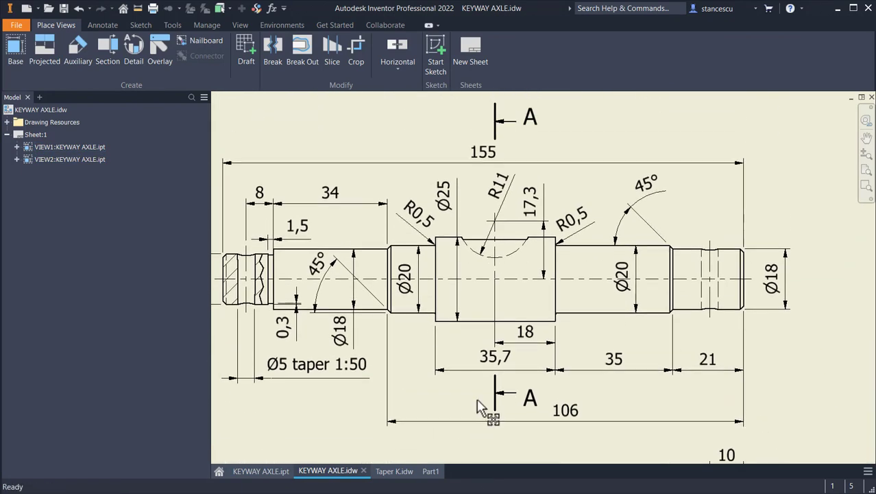
In Part1, start a new sketch on the XY Plane with the shaft sliced (F7)
click(432, 473)
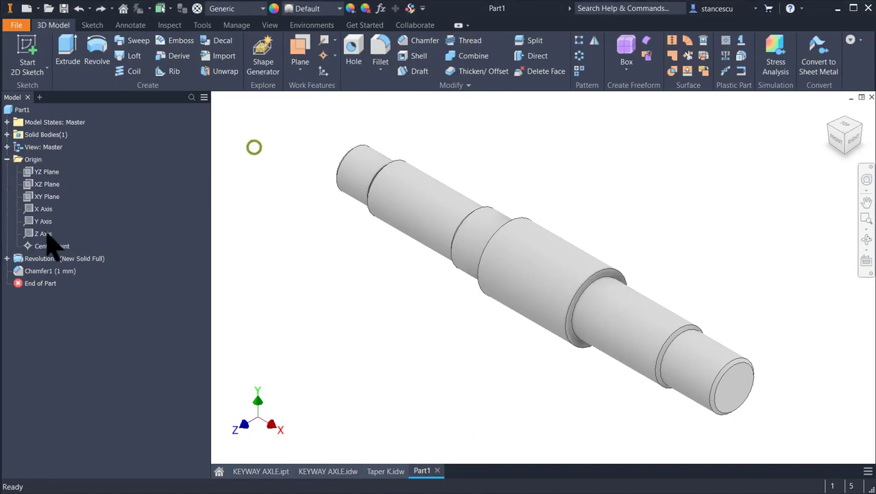
click(45, 197)
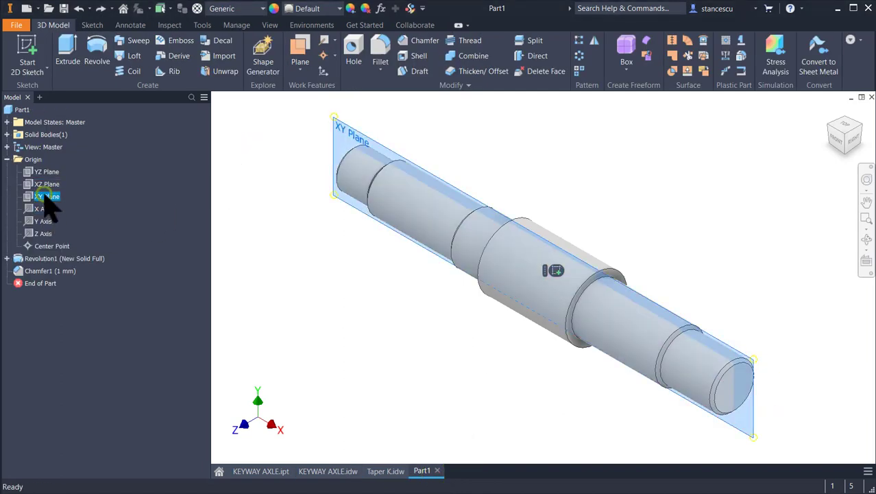
click(555, 271)
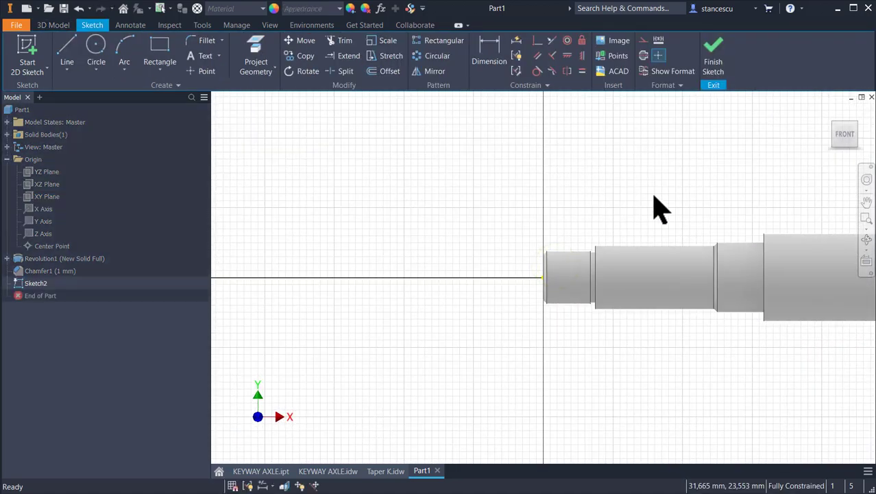
middle_drag(657, 209, 393, 213)
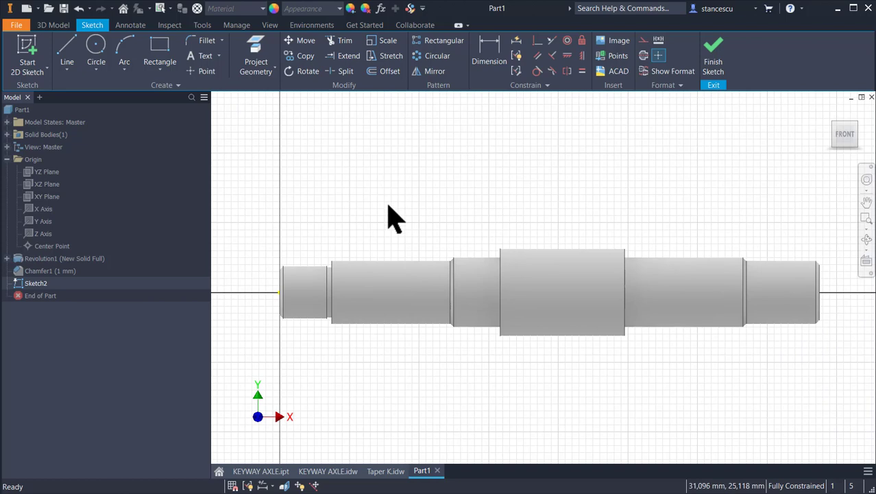
key(F7)
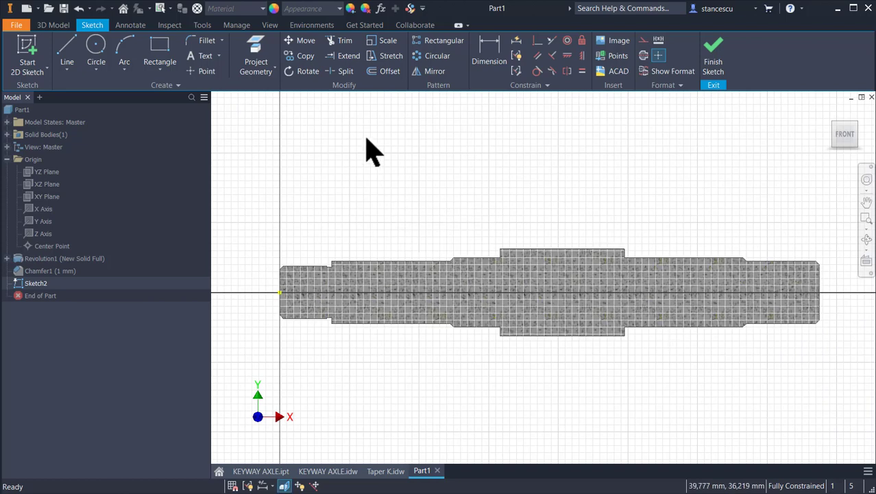
Draw a radius 11 circle above the shaft
click(99, 55)
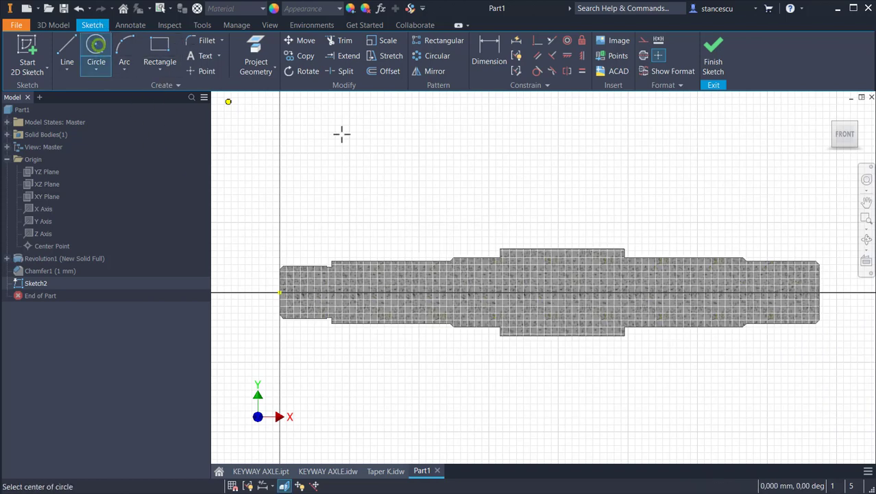
click(535, 173)
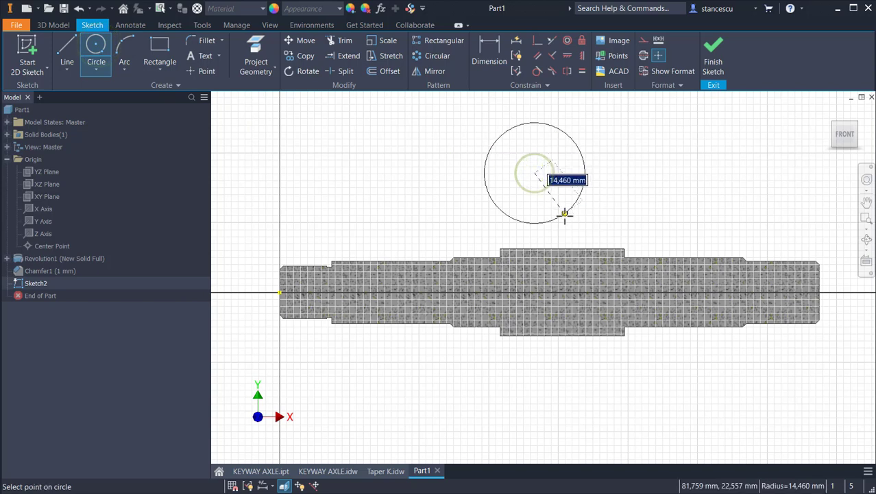
text(11)
key(Return)
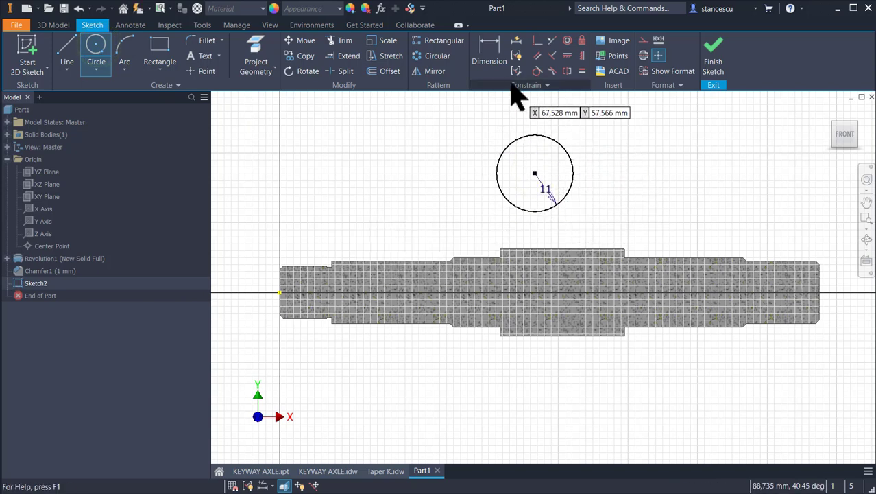
Dimension the circle centre 17,3 above the shaft axis and 18 from the shoulder
click(495, 46)
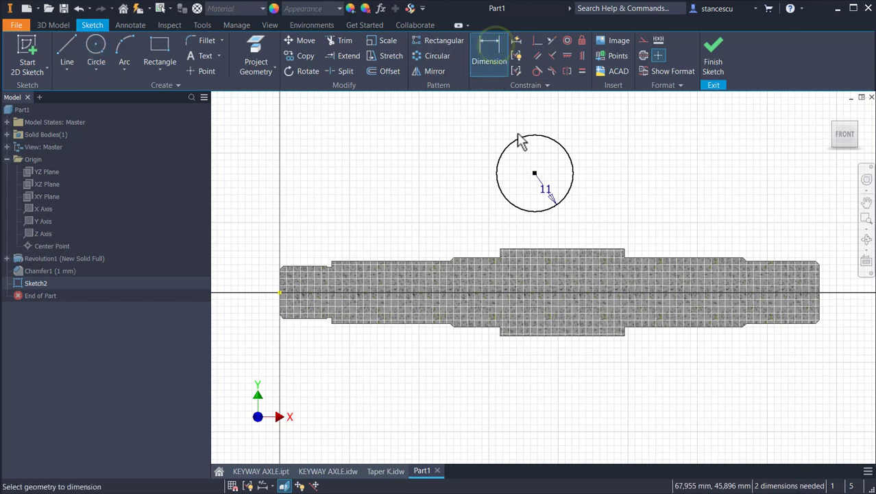
click(519, 146)
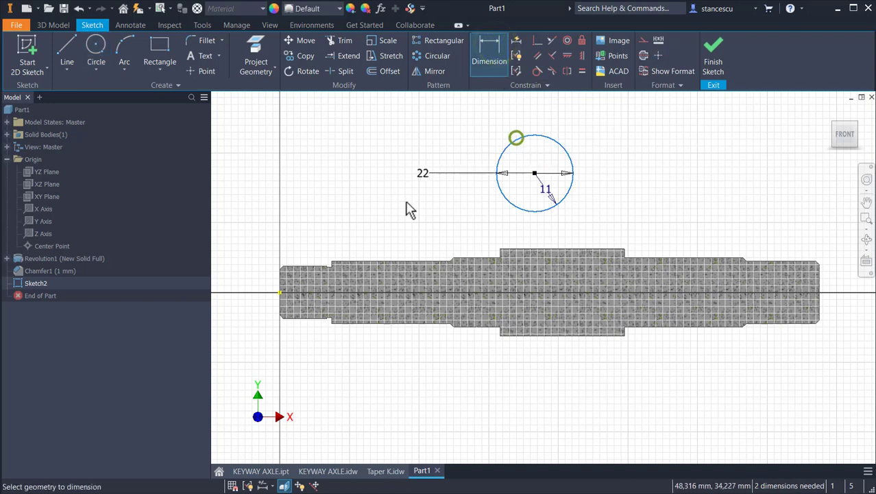
click(278, 293)
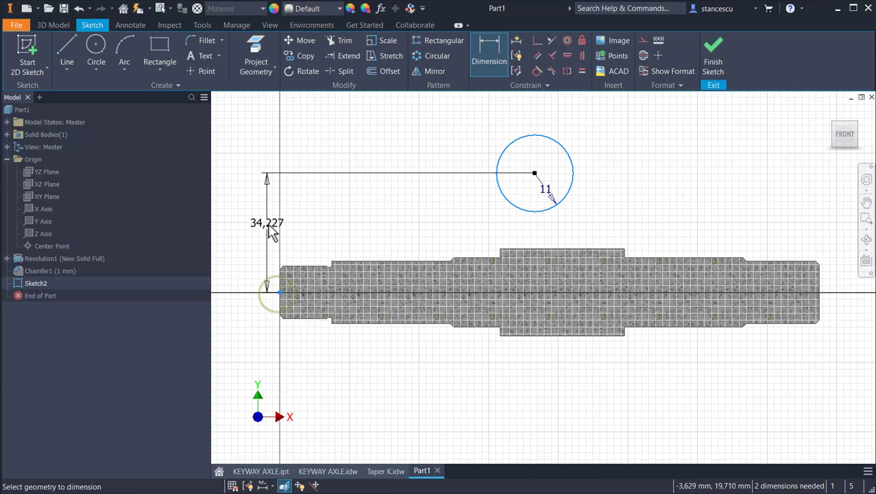
click(268, 225)
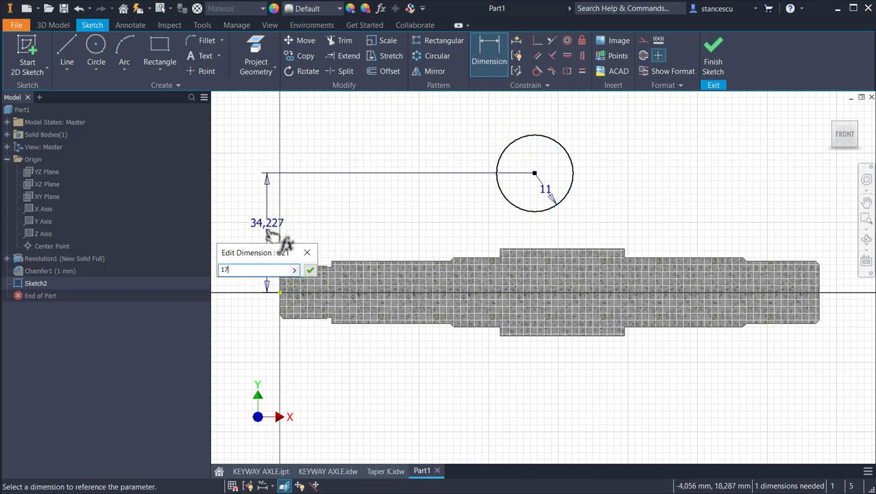
text(17,3)
key(Return)
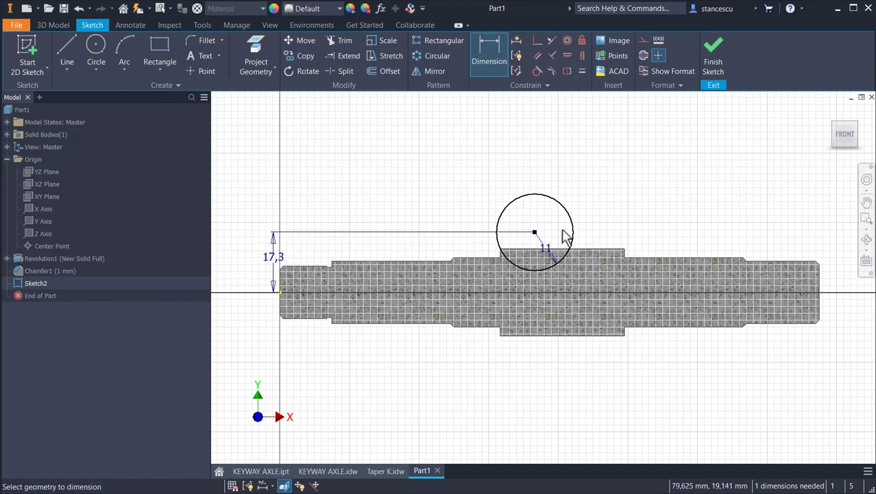
click(573, 226)
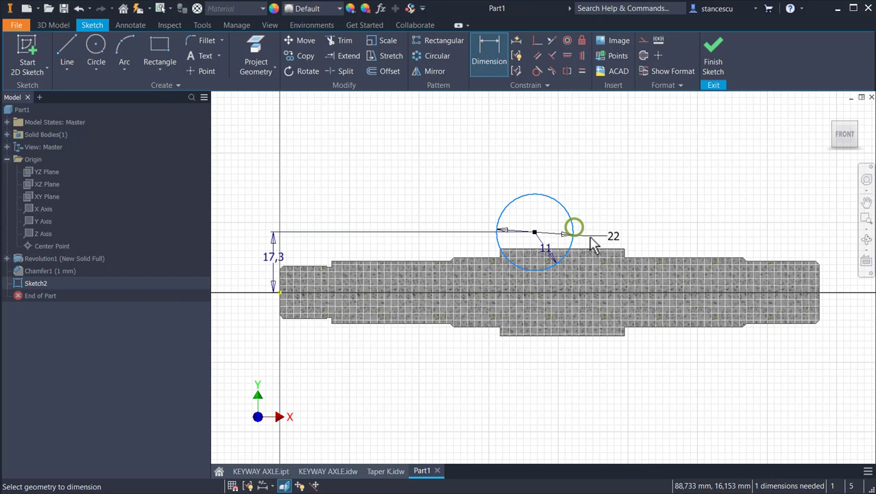
click(624, 246)
click(578, 369)
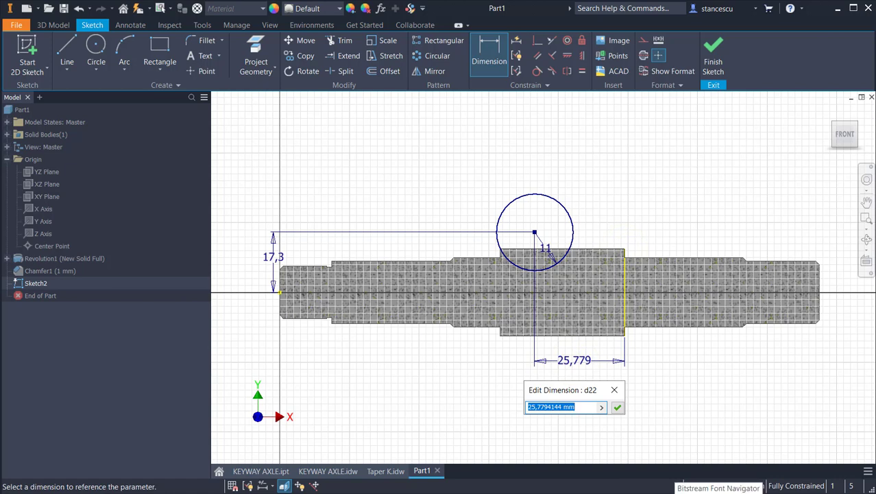
key(Return)
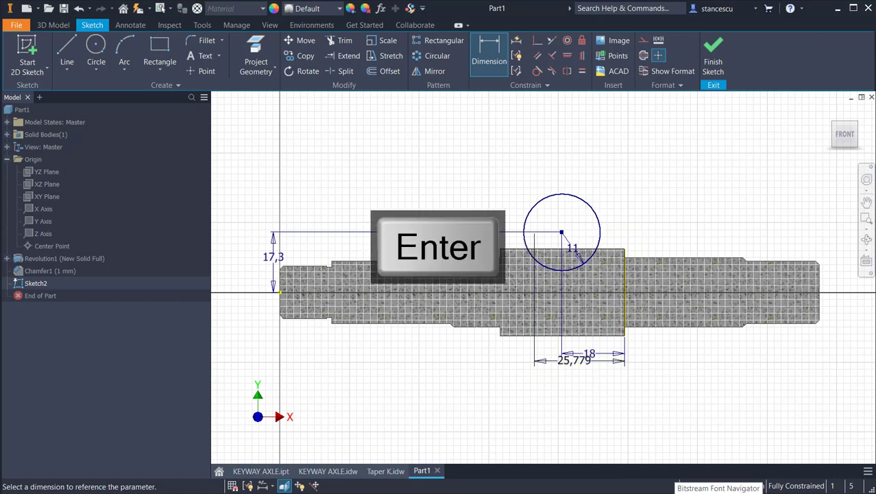
click(716, 47)
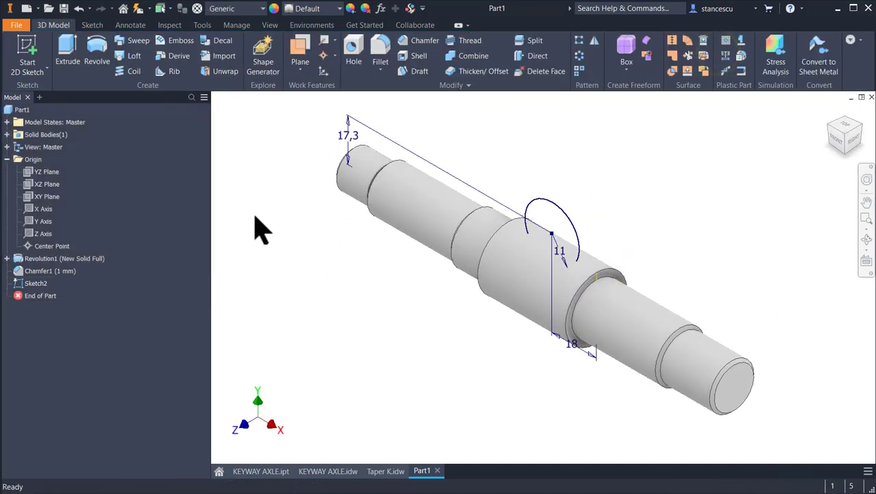
click(72, 48)
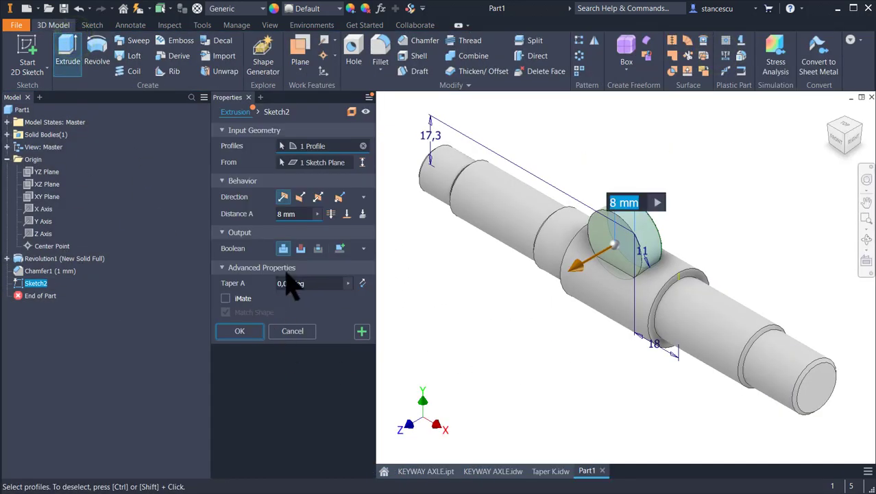
click(300, 249)
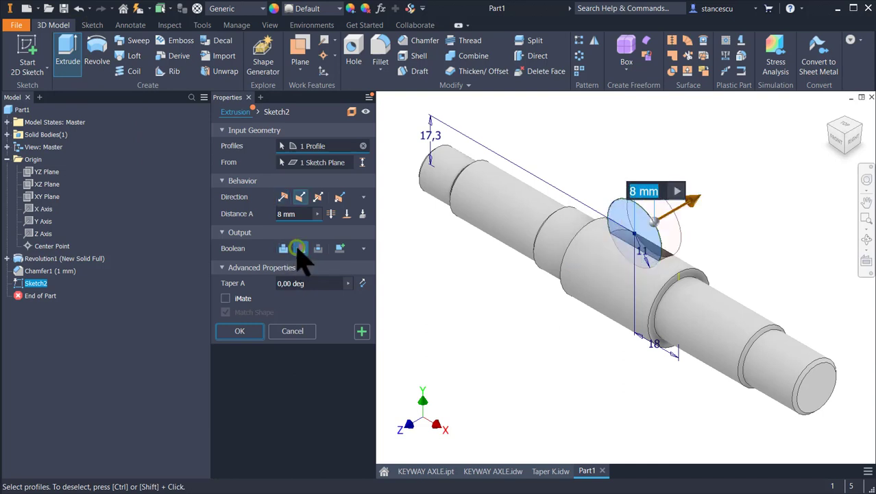
click(317, 198)
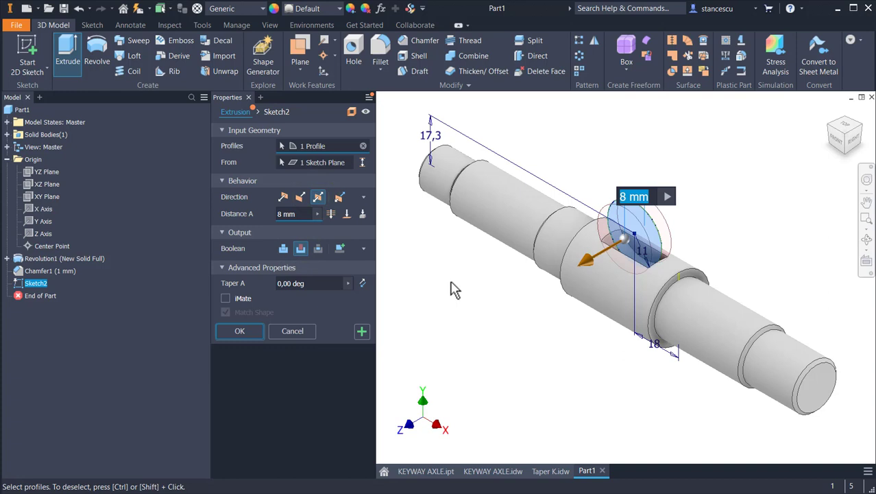
key(Return)
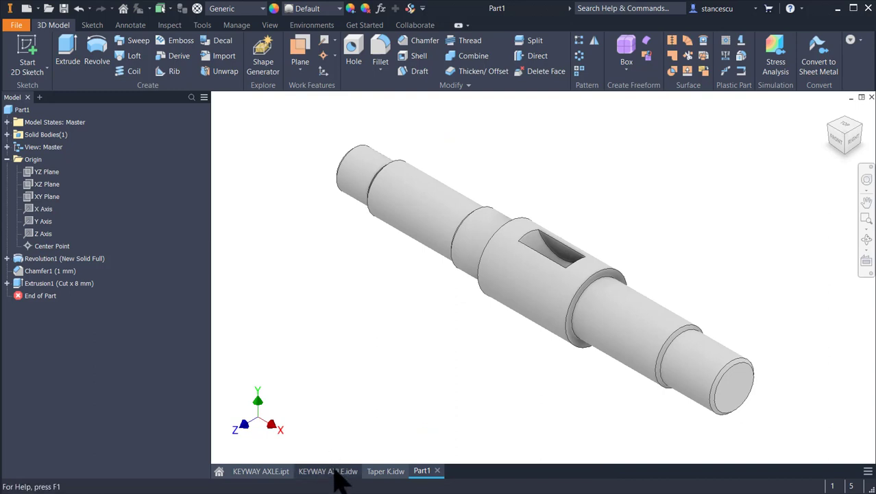
After checking the drawing, fillet both Ø25 collar edges in Part1 with radius 0,5
click(338, 470)
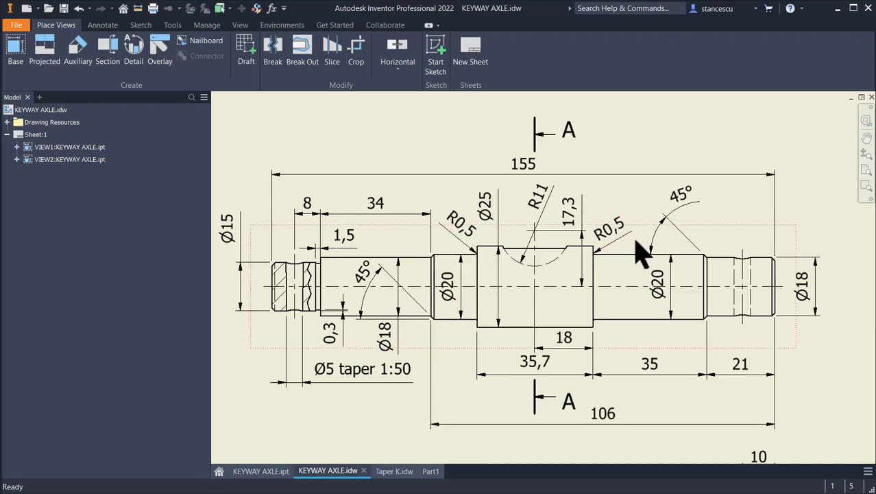
click(430, 471)
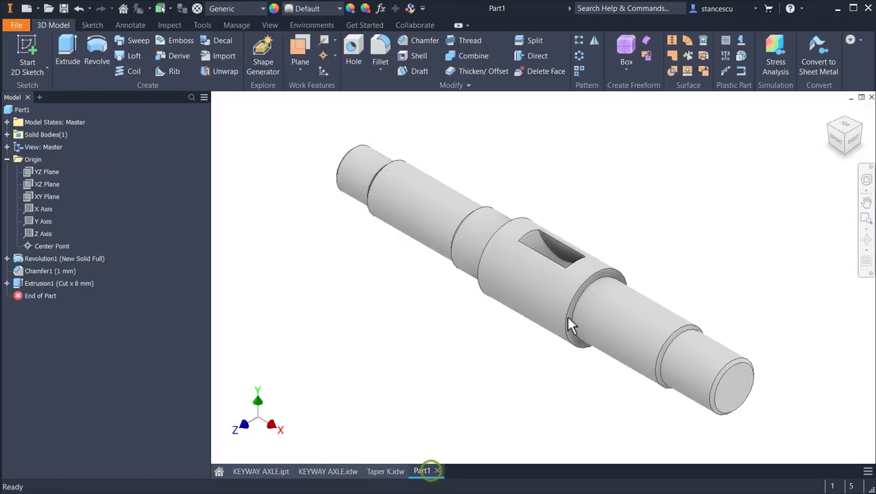
click(604, 288)
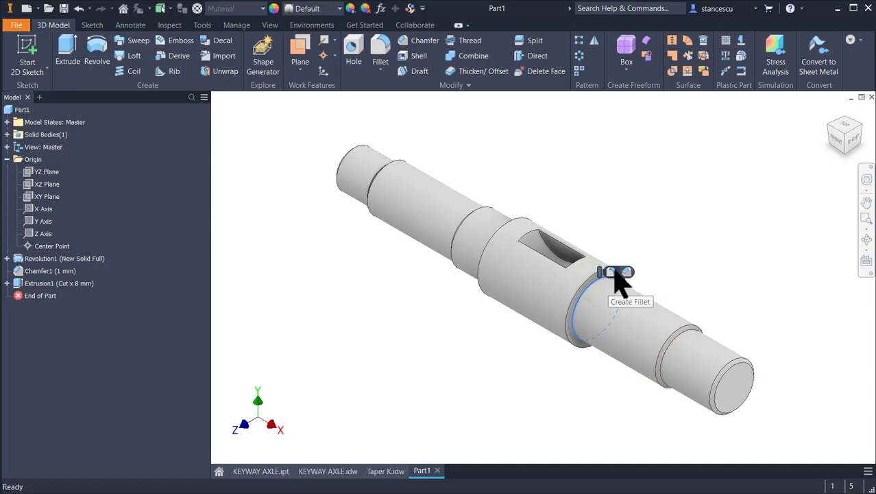
click(619, 280)
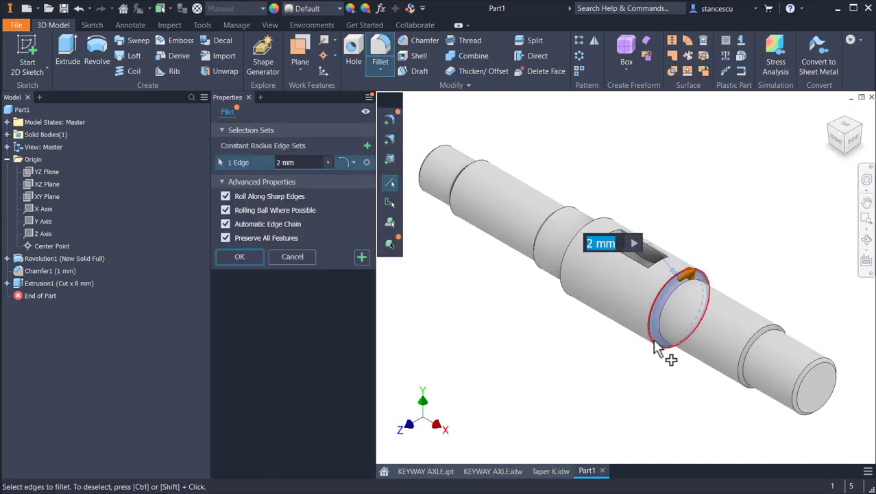
text(0,5)
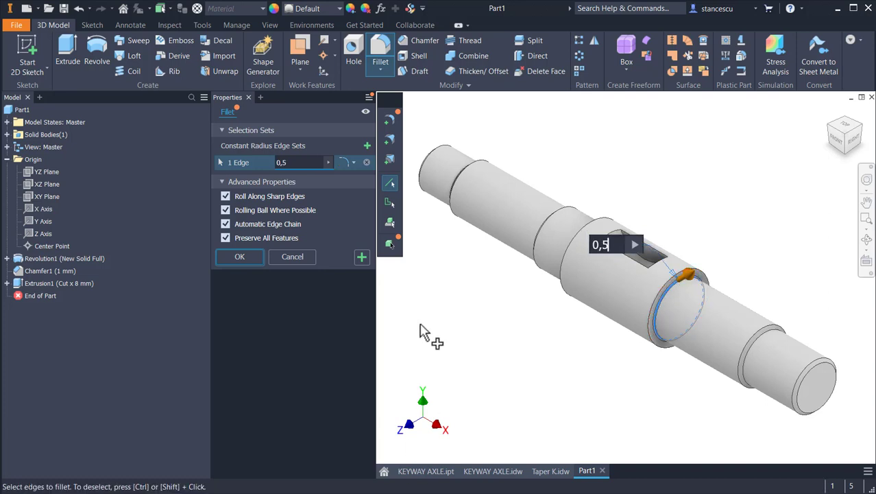
shift+middle_drag(504, 307, 656, 356)
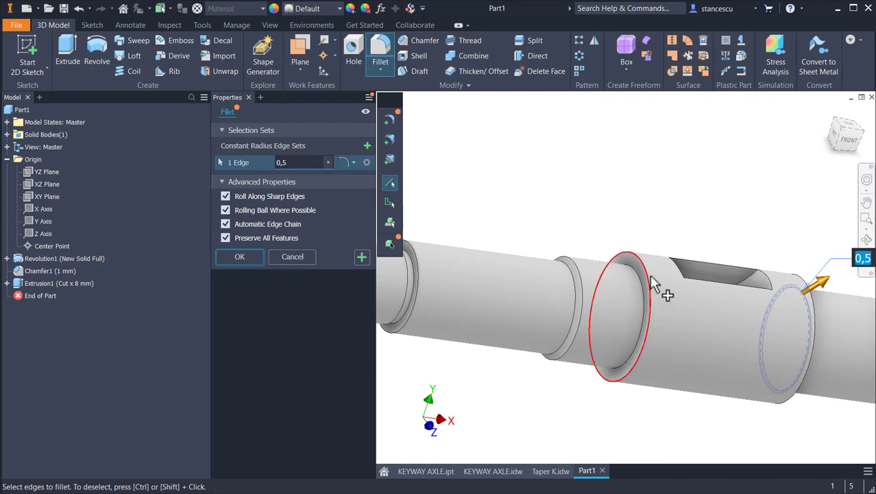
click(641, 301)
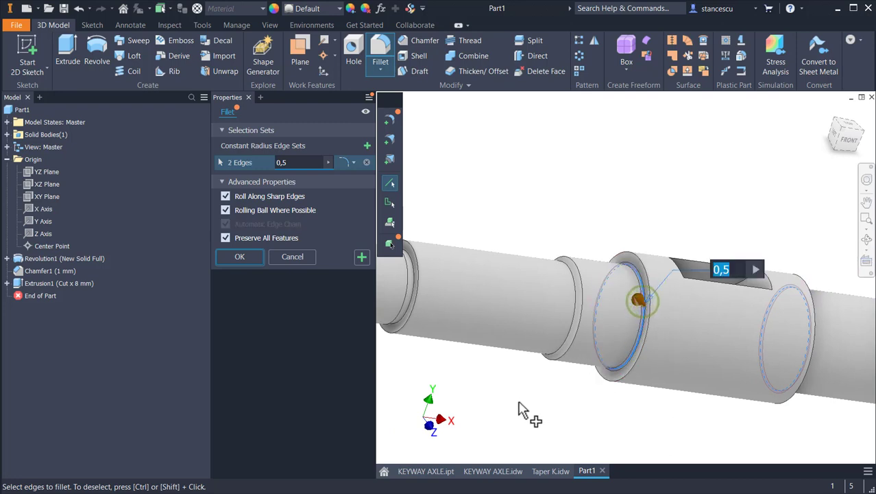
click(240, 256)
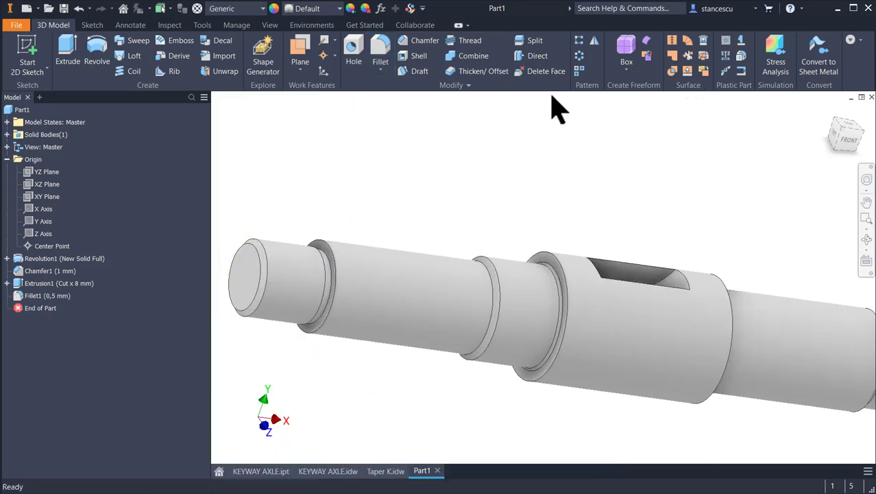
Reset the model to Home view and review the full KEYWAY AXLE sheet's cross-hole view
key(F6)
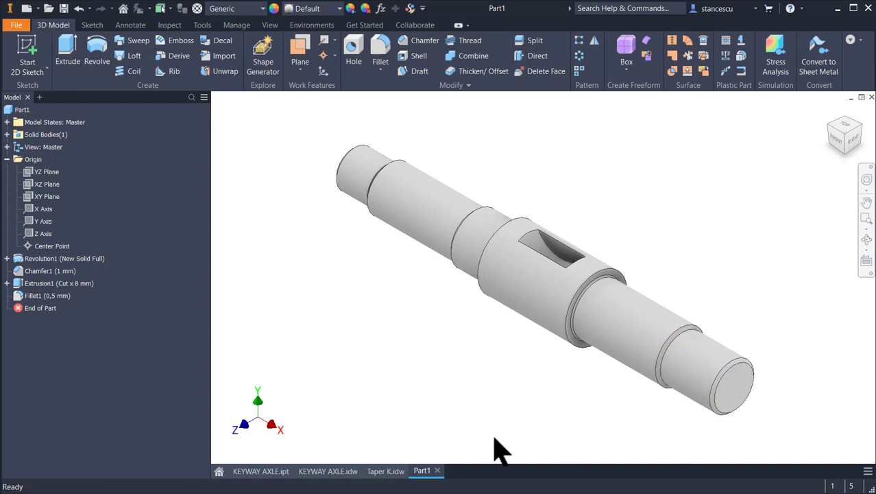
click(316, 473)
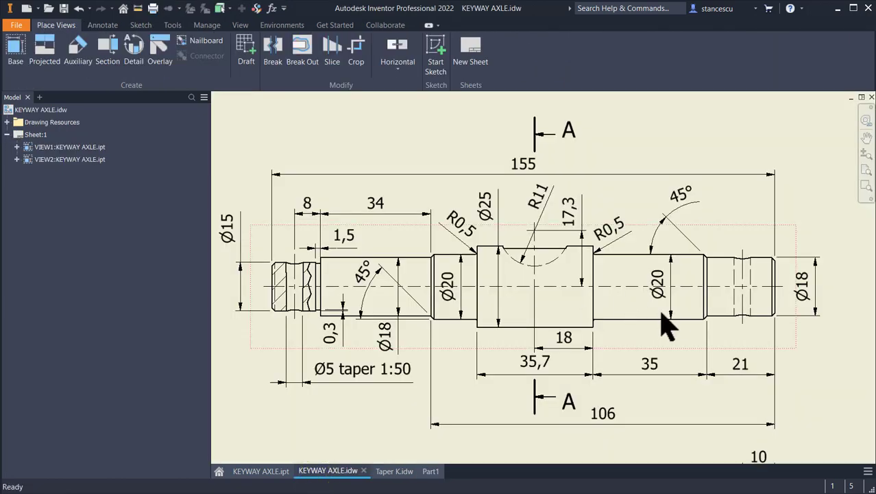
key(Home)
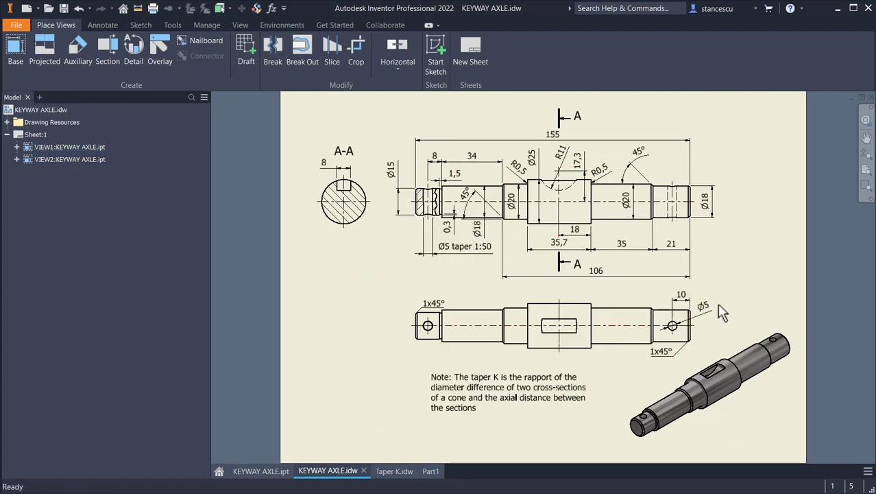
click(687, 299)
click(749, 299)
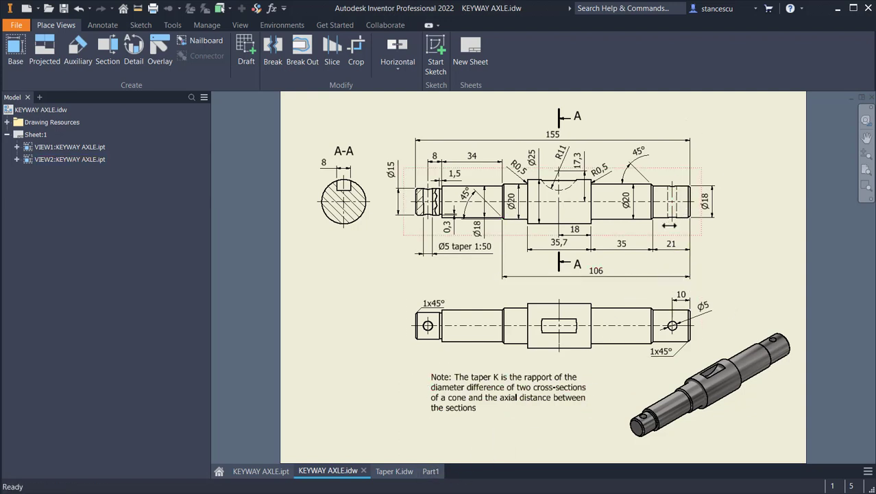
Back in Part1, undo the 0,5 mm fillet
click(428, 471)
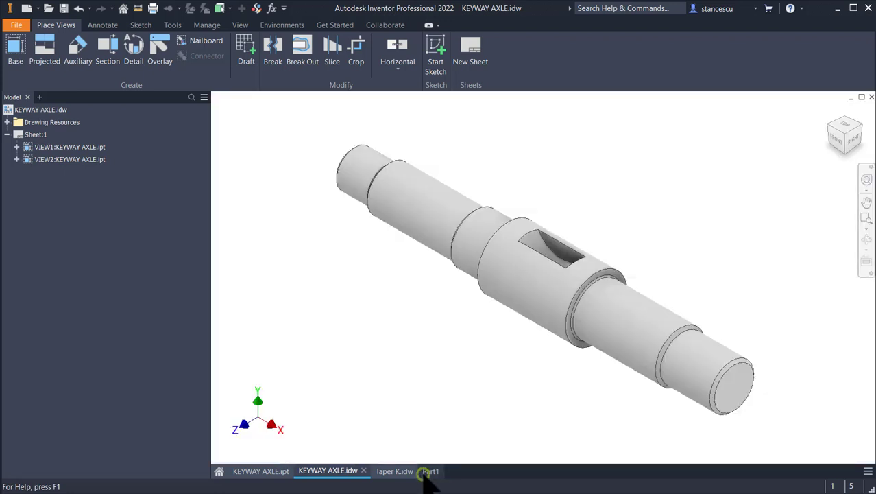
click(666, 151)
key(ctrl+z)
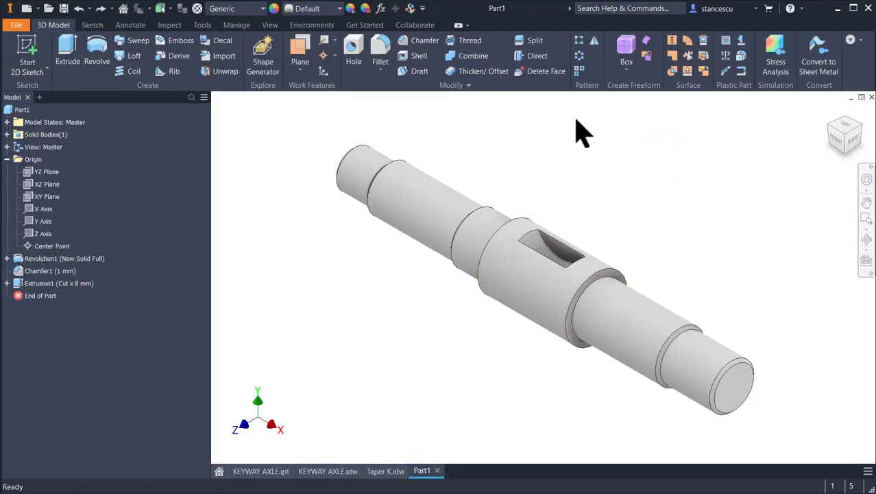
Create Work Axis1 from a work plane offset -10 mm from the right end face and the XY Plane
click(324, 40)
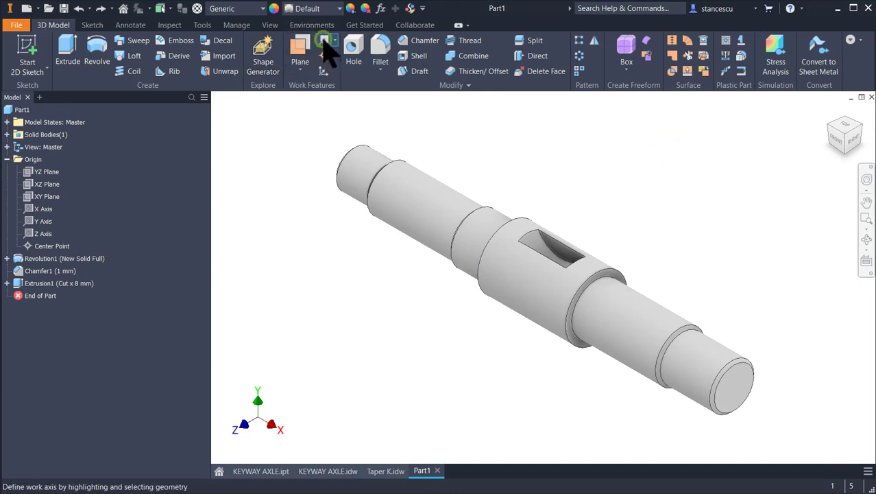
right_click(742, 202)
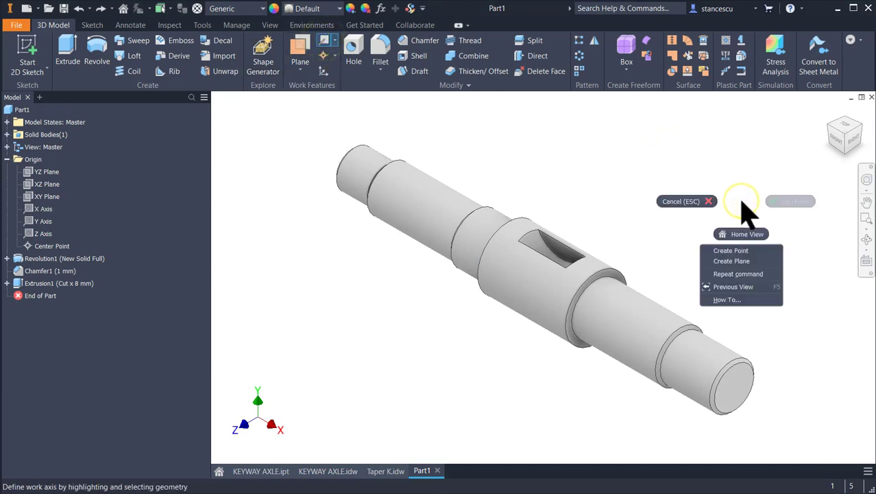
click(749, 263)
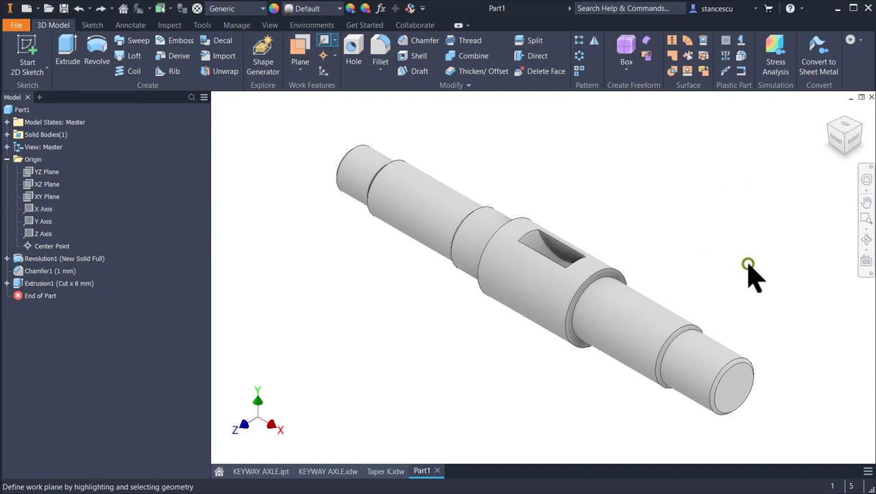
drag(748, 389, 739, 378)
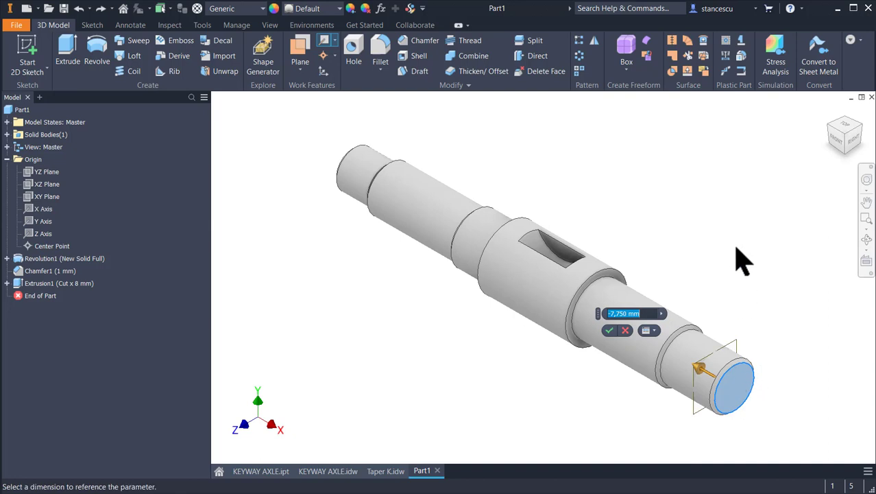
key(BackSpace)
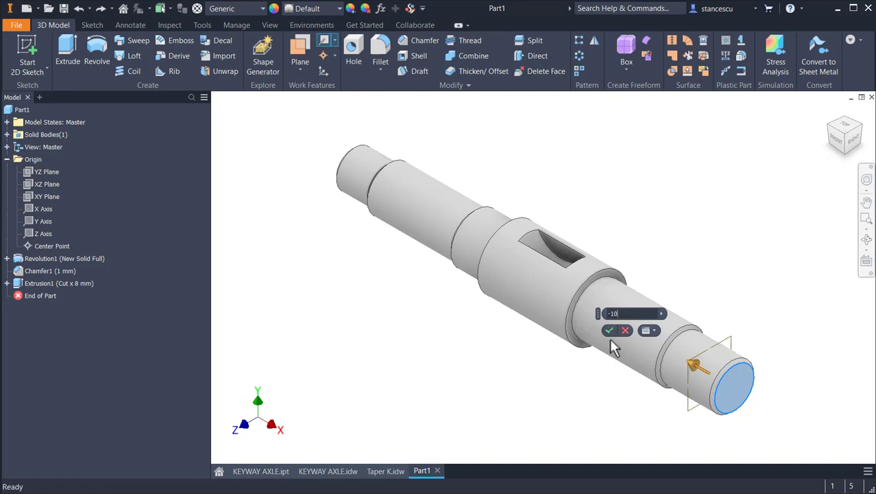
key(slash)
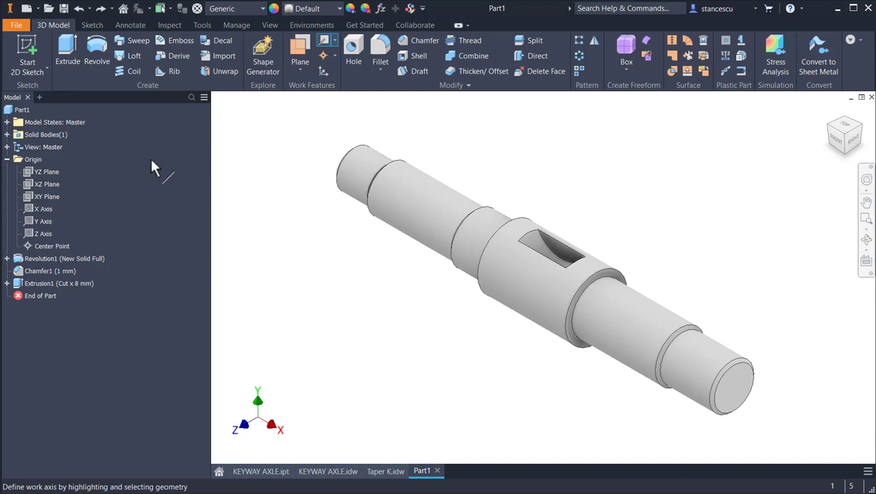
click(44, 196)
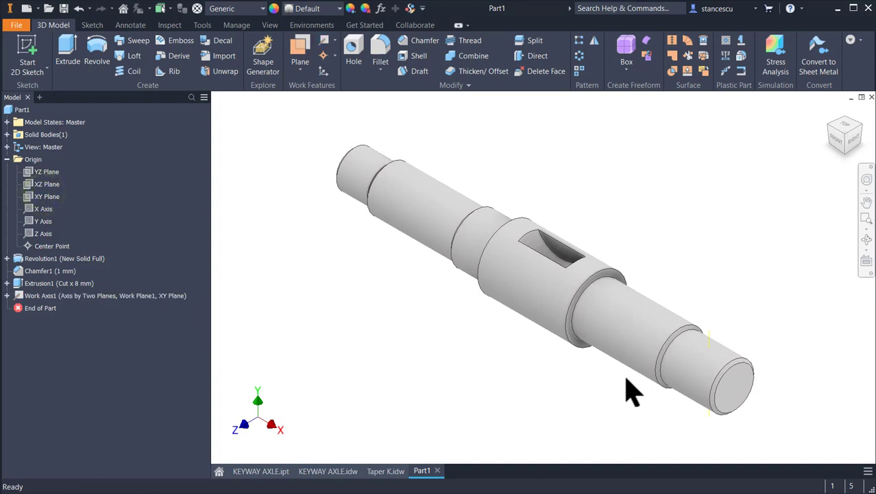
scroll(733, 313, up, 3)
scroll(694, 396, up, 3)
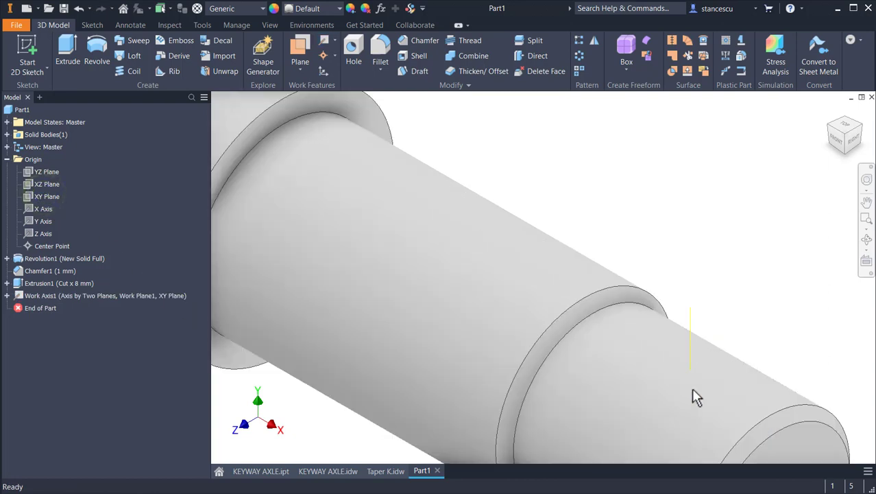
click(692, 389)
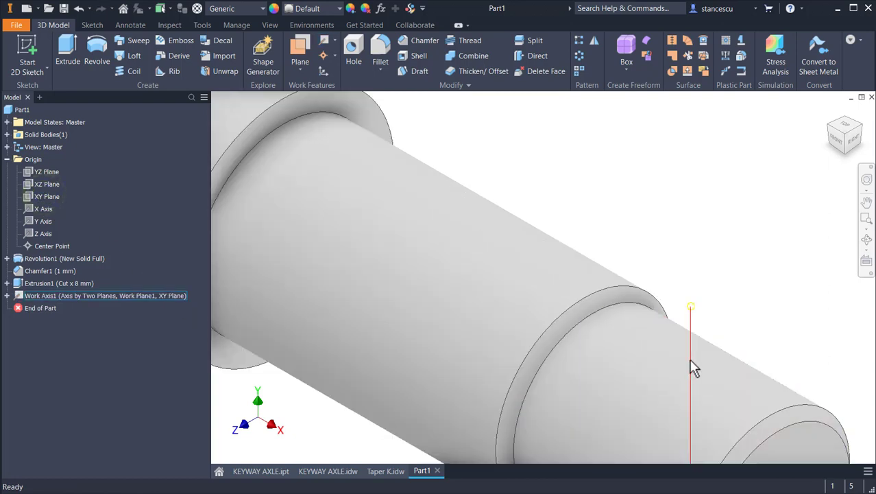
click(725, 313)
Place Work Point1 at the intersection of Work Axis1 and the shaft's cylindrical face
click(324, 59)
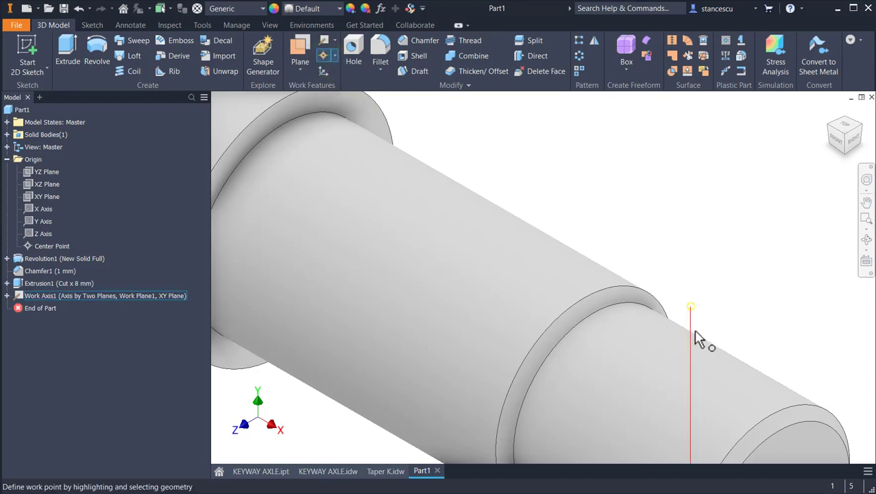
click(727, 392)
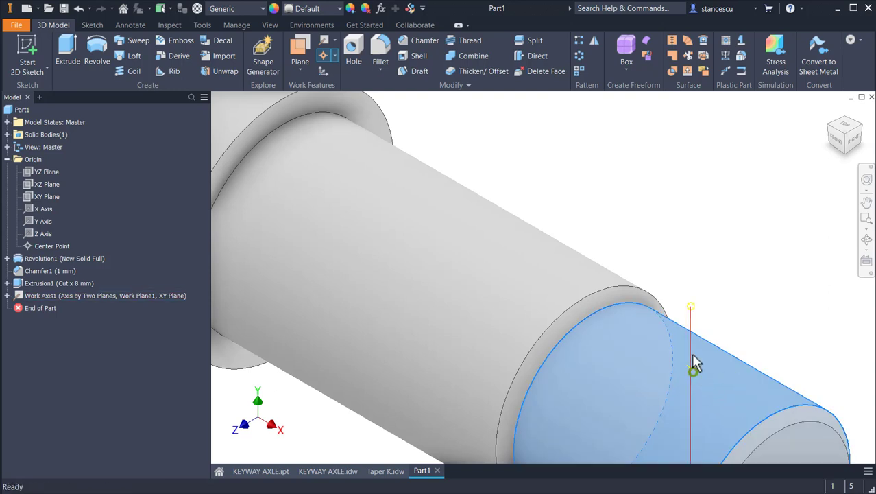
click(693, 373)
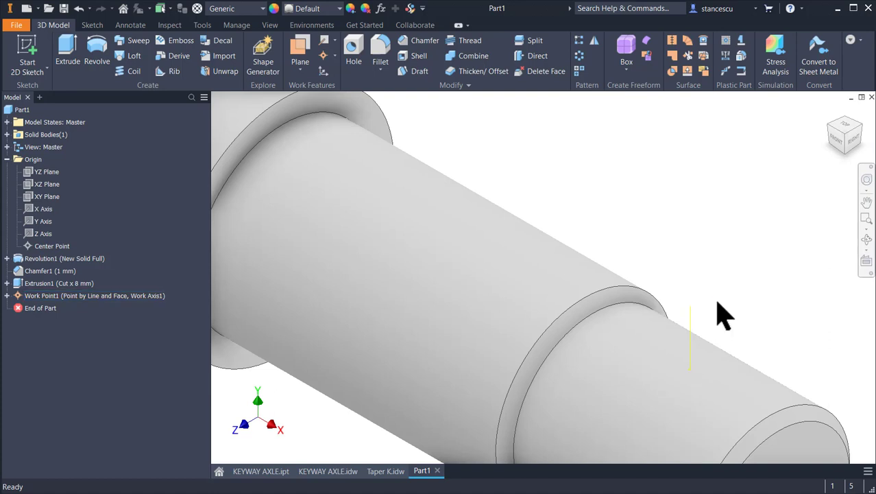
scroll(718, 306, down, 3)
middle_drag(720, 285, 645, 204)
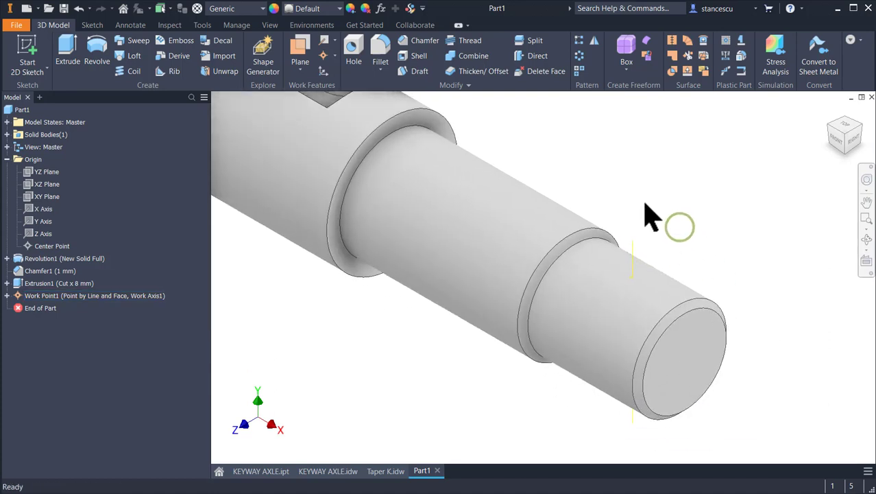
Cut a Ø5 mm through-all hole at Work Point1 with the direction flipped down through the shaft
click(354, 58)
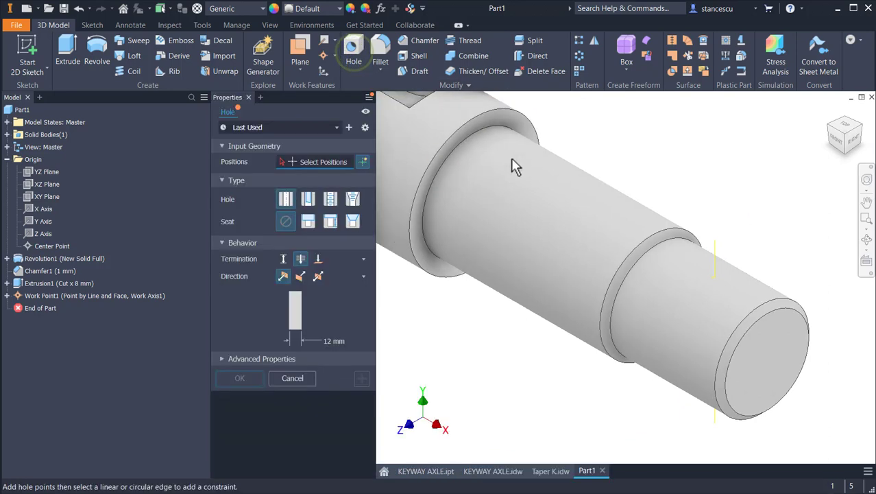
click(716, 278)
click(718, 261)
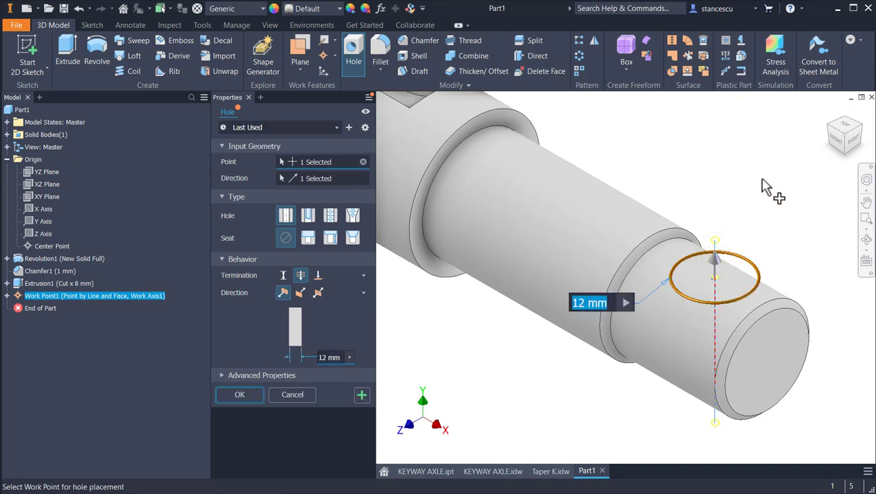
text(5)
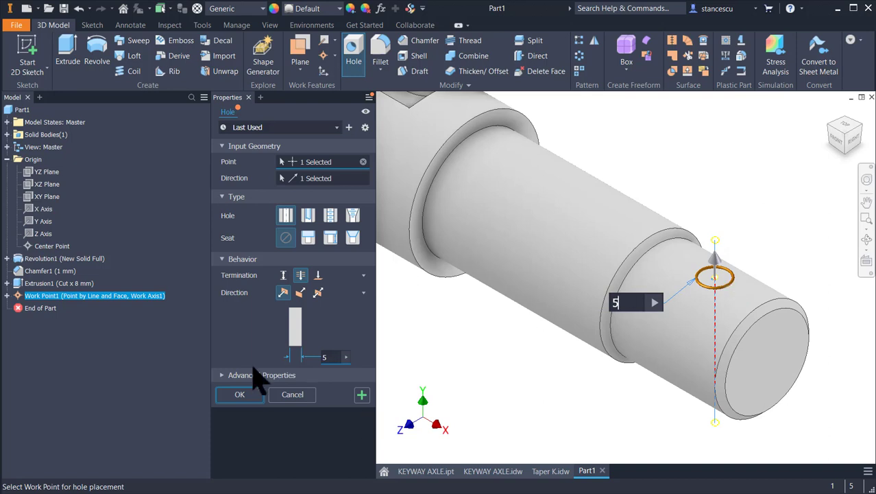
click(300, 292)
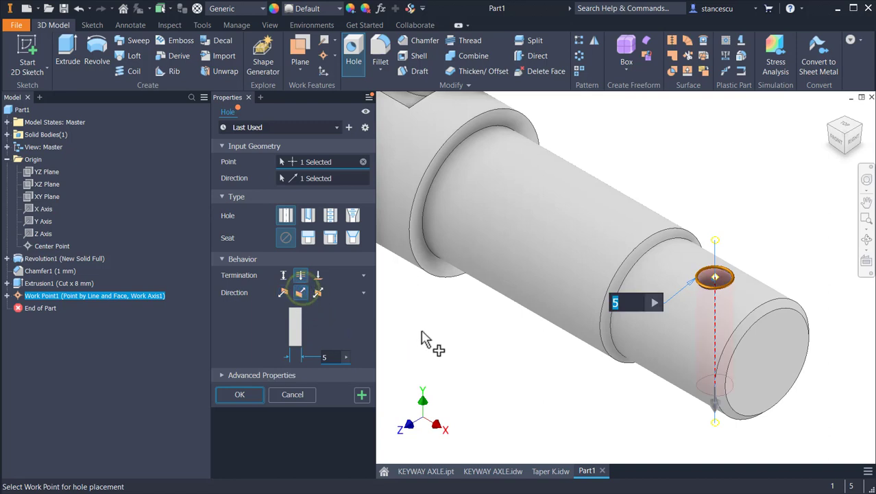
click(255, 400)
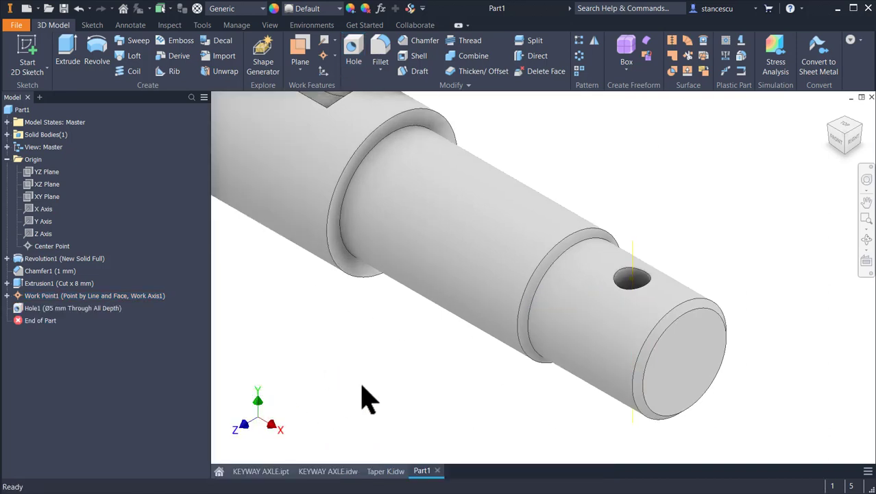
Turn off Work Point1's visibility and show the whole axle
scroll(634, 259, down, 3)
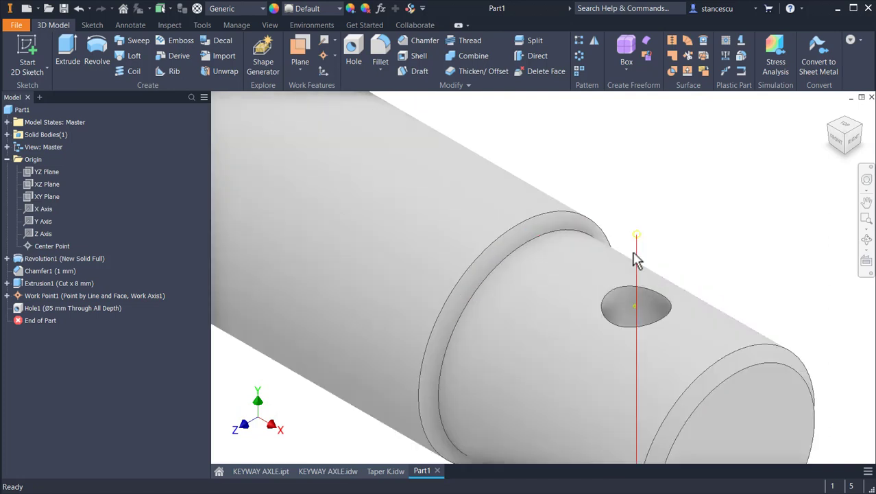
right_click(638, 244)
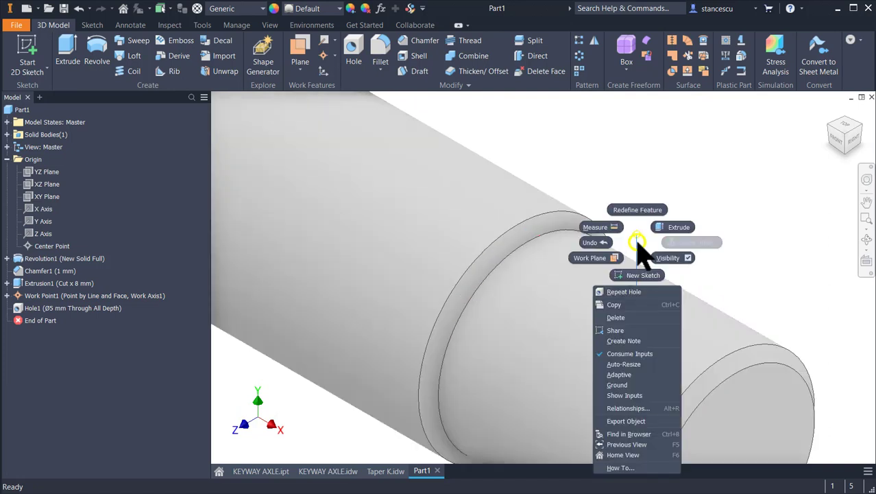
click(666, 262)
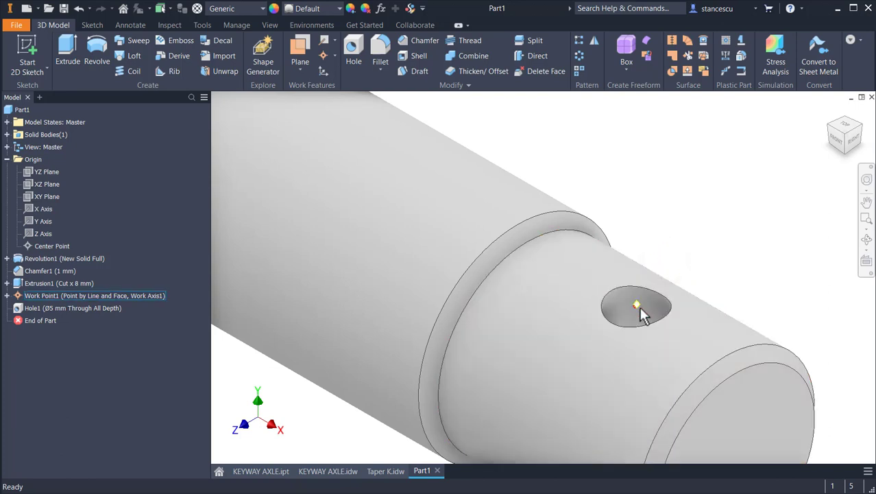
click(639, 307)
right_click(639, 307)
right_drag(639, 307, 668, 332)
click(753, 199)
key(Home)
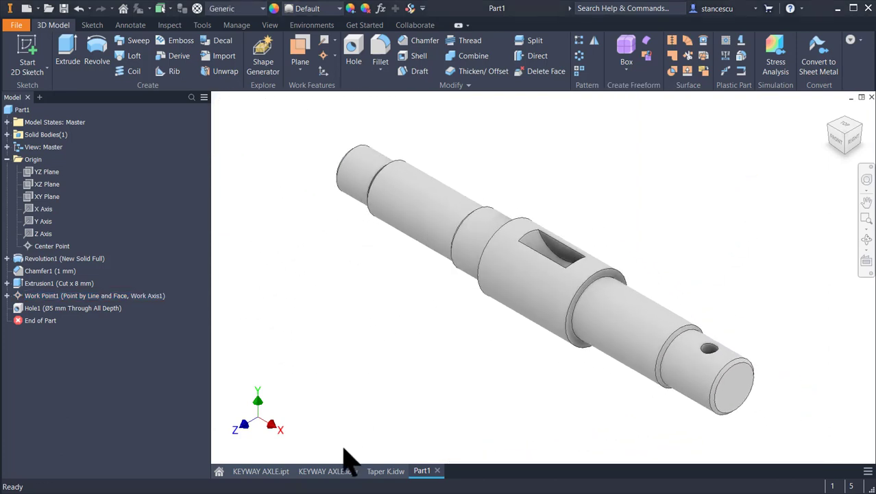
Examine the Ø5 taper 1:50 note on KEYWAY AXLE.idw, then switch to Taper K.idw
click(342, 470)
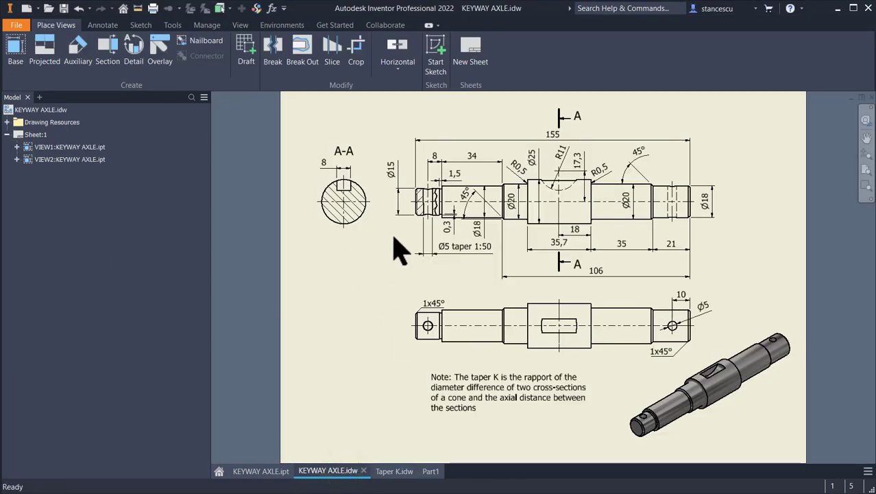
scroll(413, 190, up, 4)
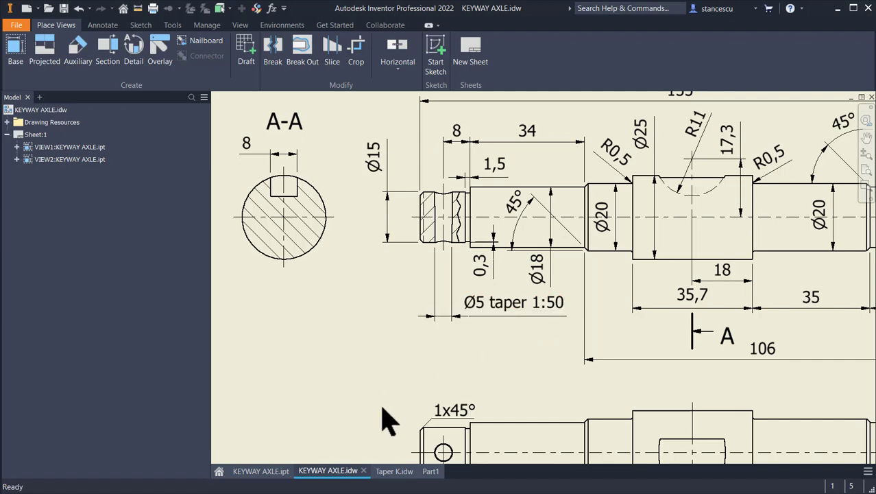
mouse_move(542, 350)
middle_down()
mouse_move(438, 234)
mouse_move(401, 73)
middle_up()
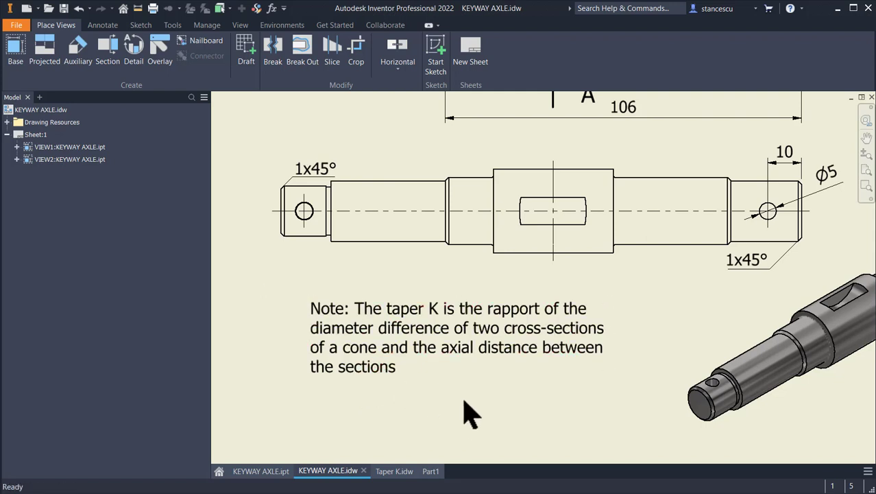
click(394, 471)
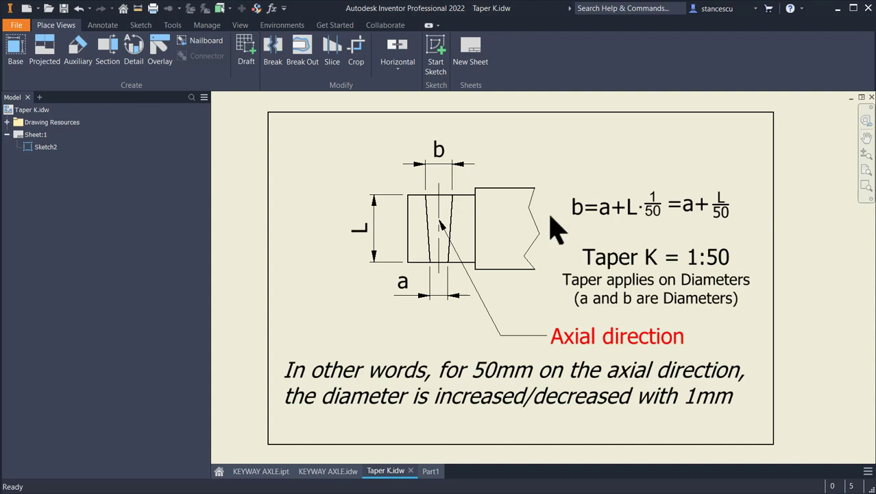
click(661, 287)
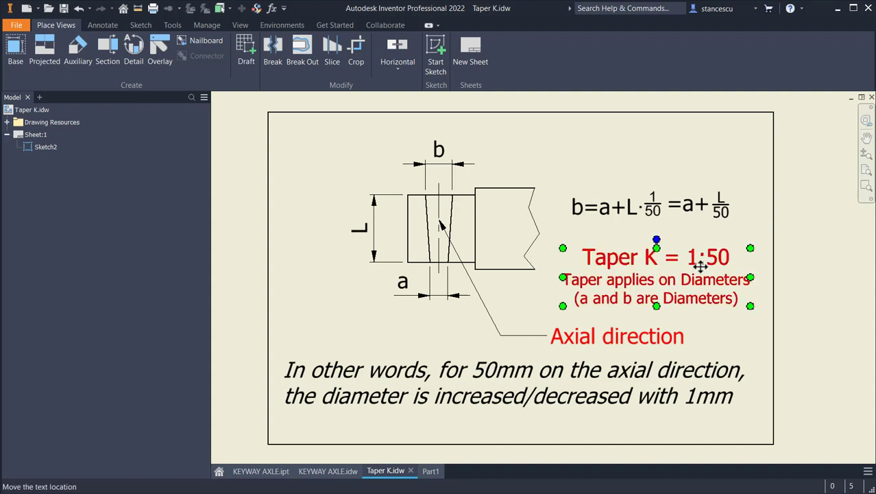
key(Escape)
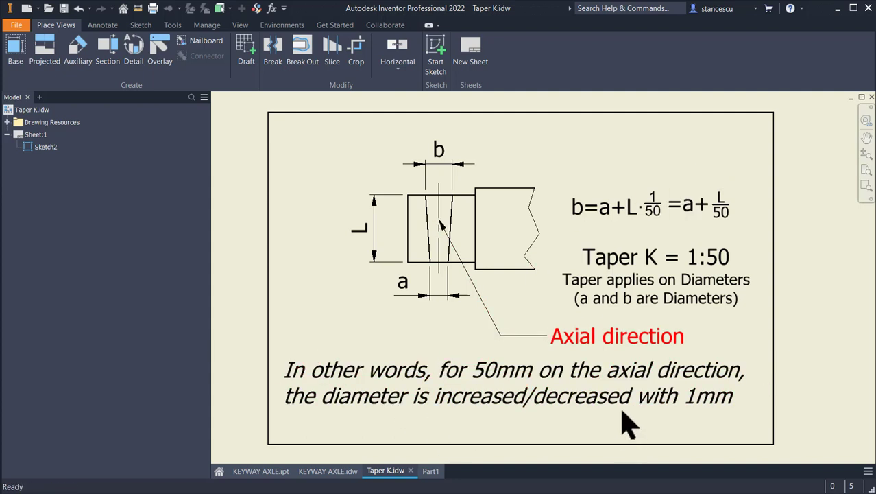
mouse_move(437, 478)
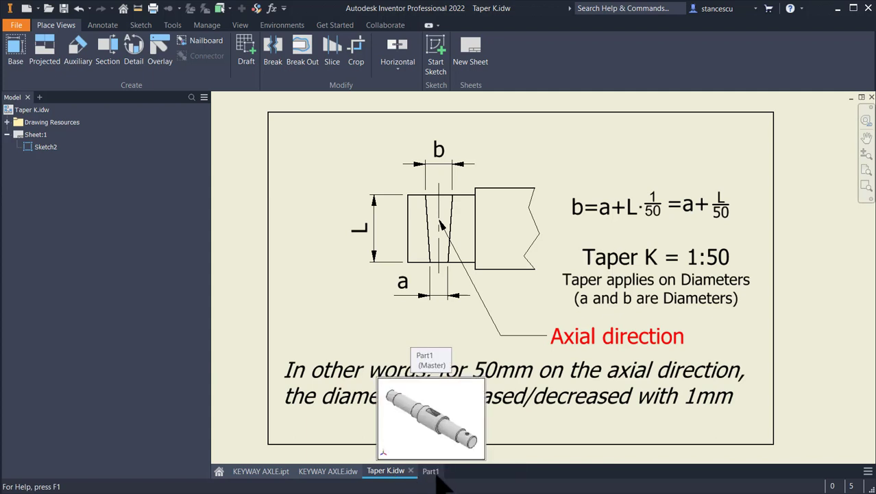
In Part1, start a sketch on the XY Plane with the part sliced (F7)
click(432, 474)
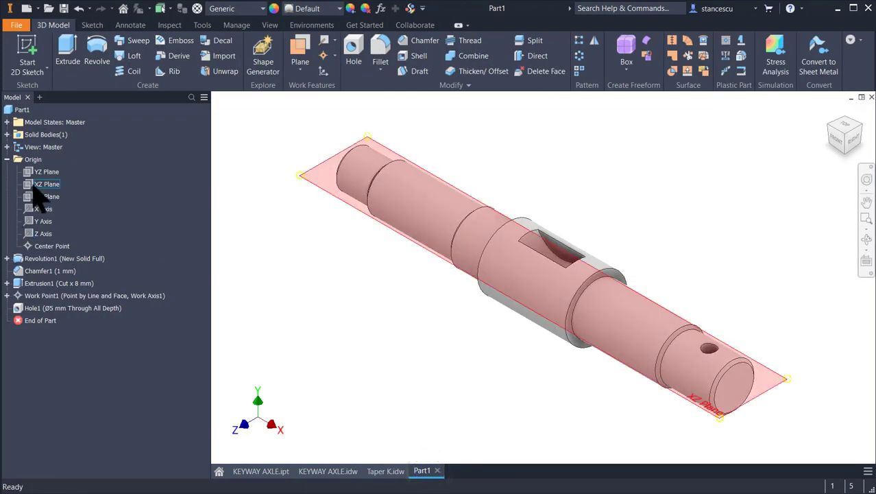
click(41, 198)
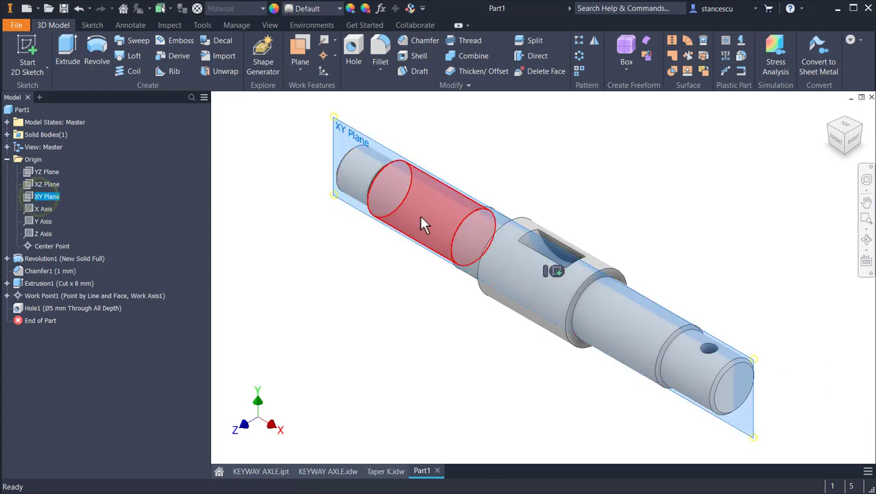
click(555, 273)
key(F7)
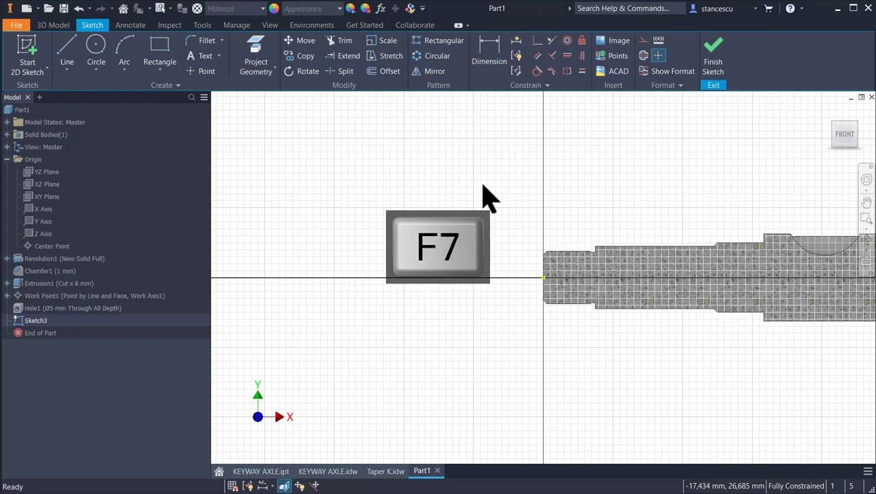
Draw a vertical line across the shaft's left end
click(65, 56)
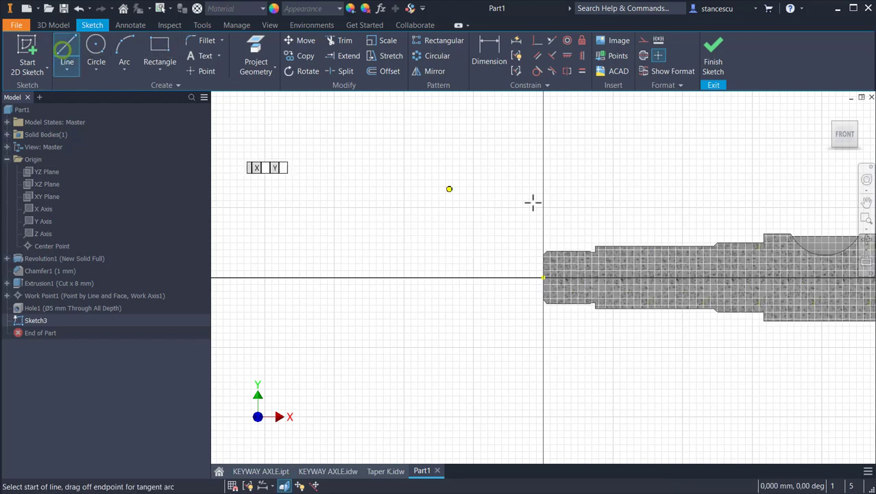
click(571, 234)
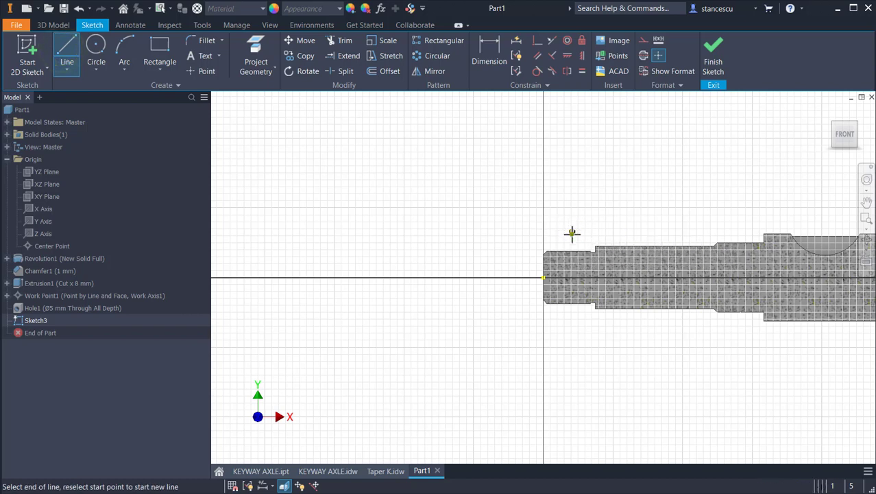
click(570, 337)
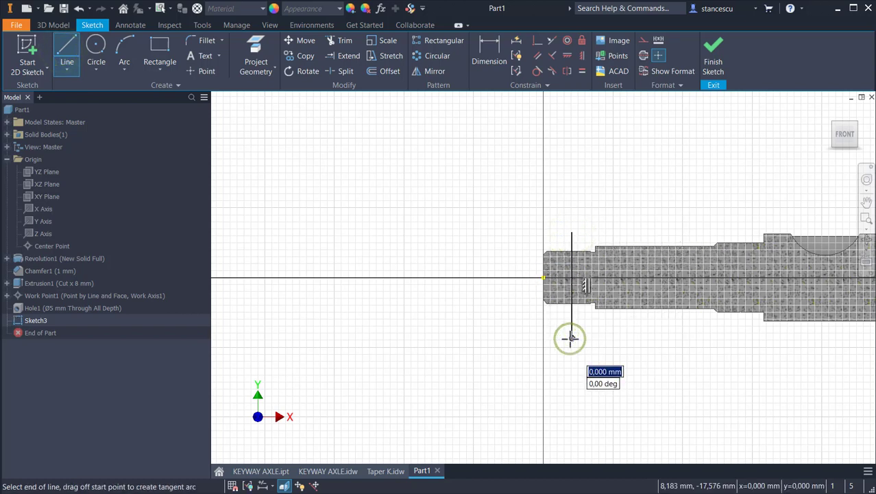
key(Escape)
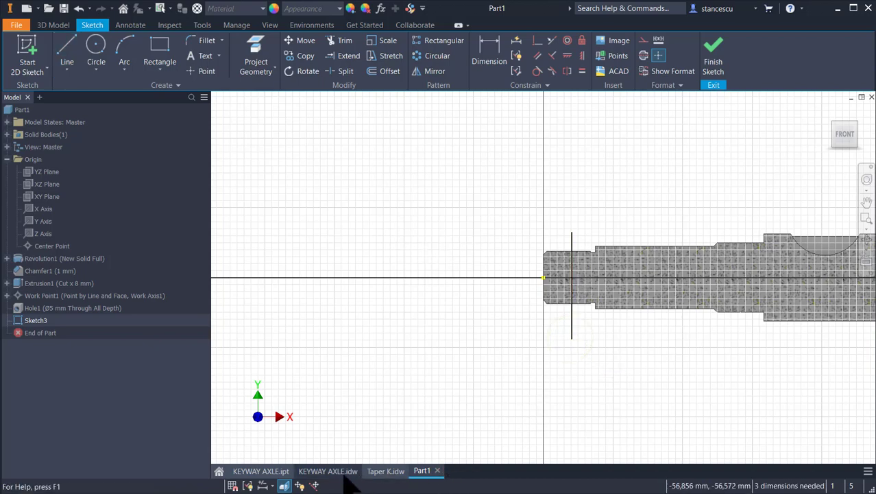
Pan the KEYWAY AXLE drawing to review the 155 dimension, section A and lower shaft view
click(339, 472)
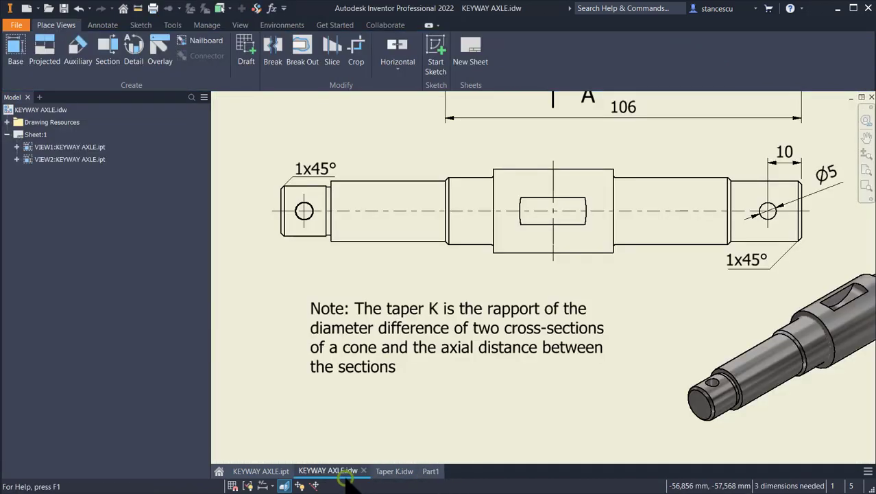
middle_drag(374, 286, 389, 488)
middle_drag(244, 221, 260, 319)
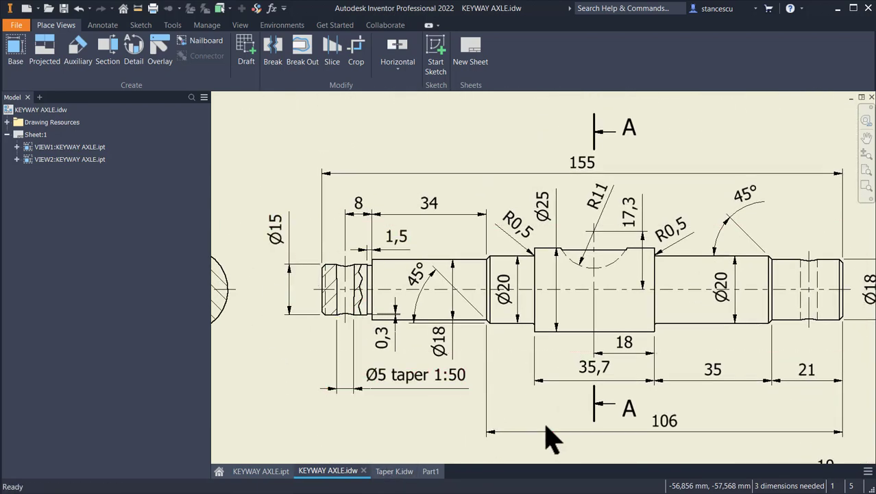
middle_drag(552, 439, 539, 335)
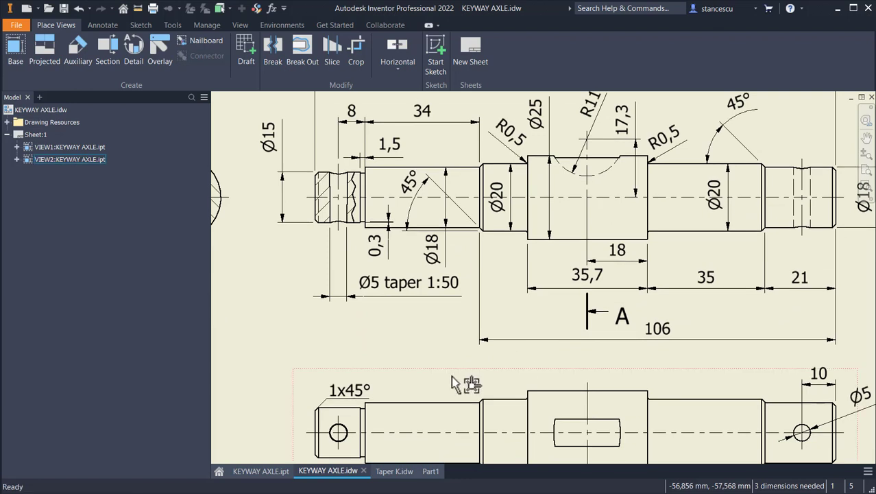
Dimension the new vertical line 8 mm from the shaft's left shoulder
click(430, 471)
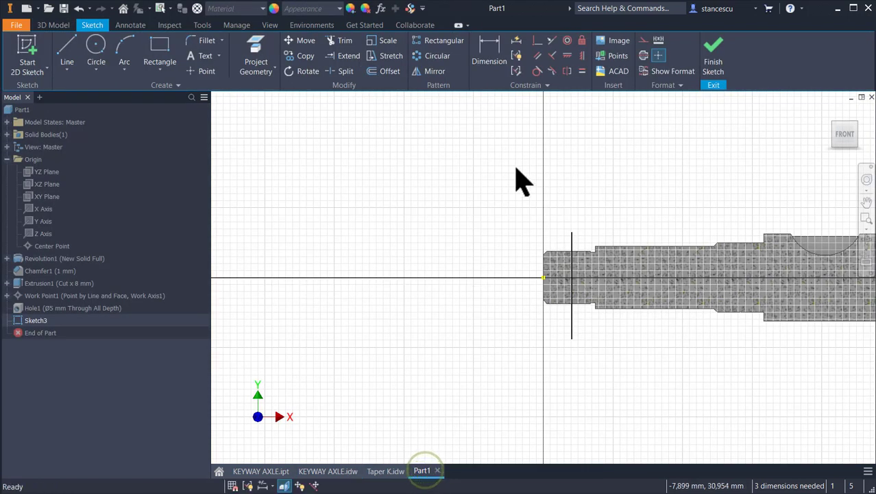
click(497, 63)
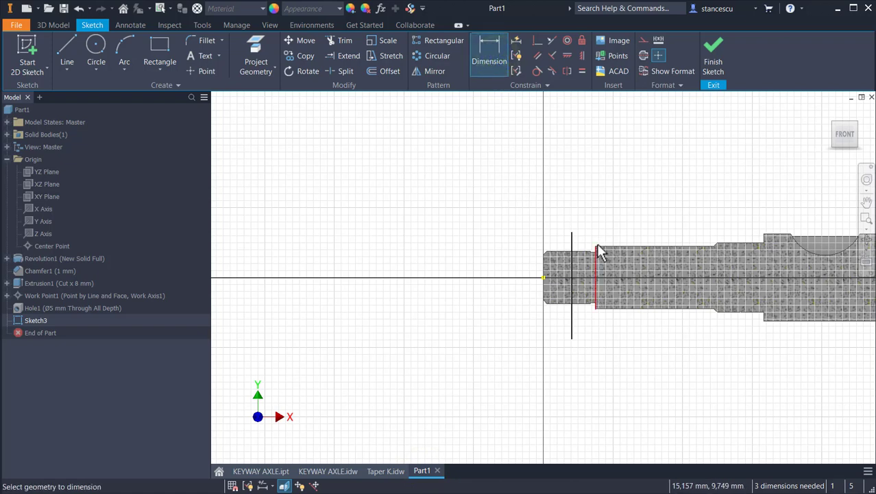
click(596, 250)
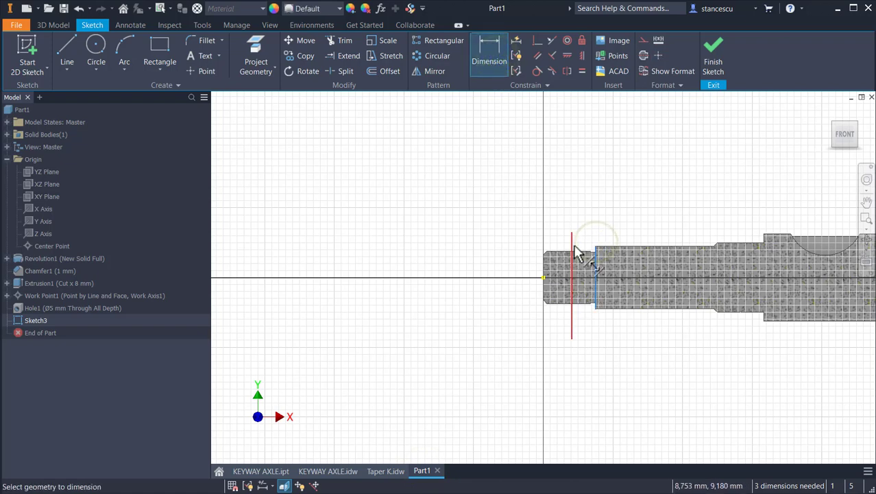
click(573, 248)
click(582, 210)
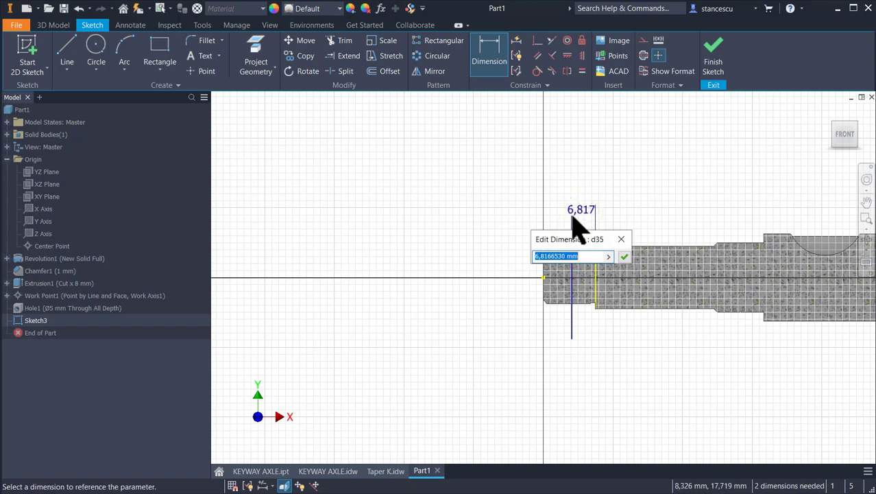
key(Return)
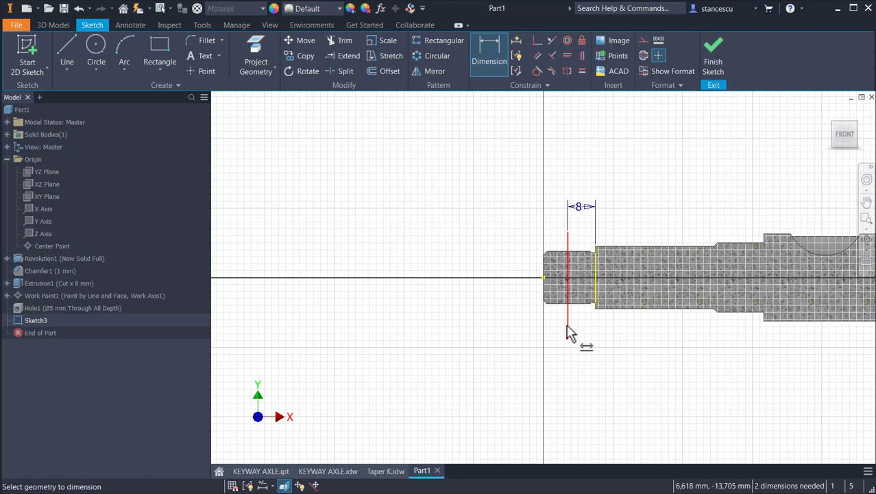
Convert the vertical sketch line into a centerline
key(Escape)
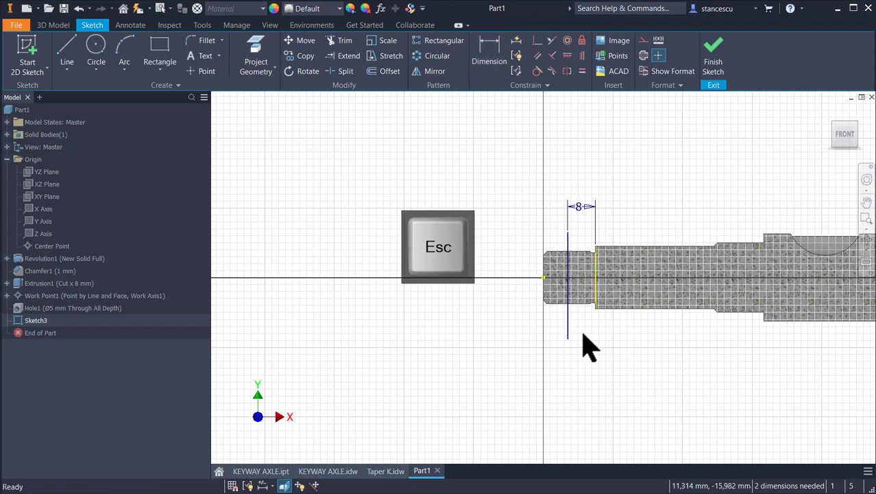
click(568, 334)
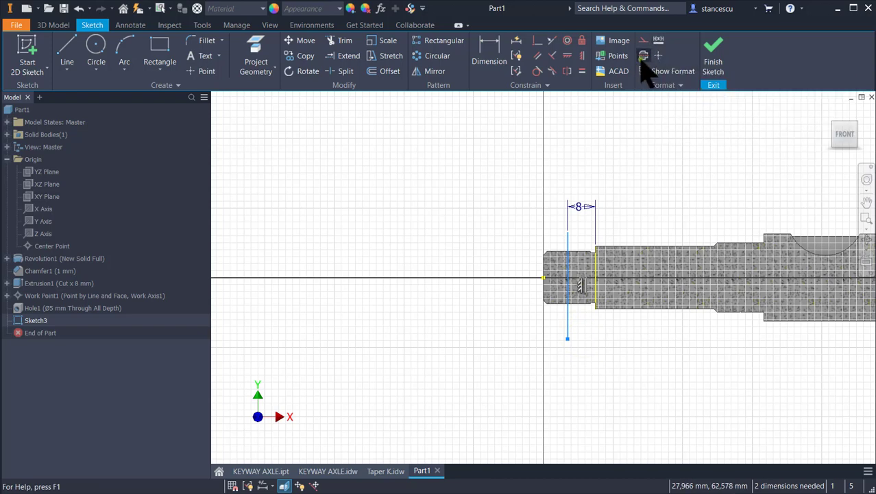
click(643, 56)
Draw a slanted line across the small end, from above its top edge to below its bottom edge
scroll(533, 325, up, 3)
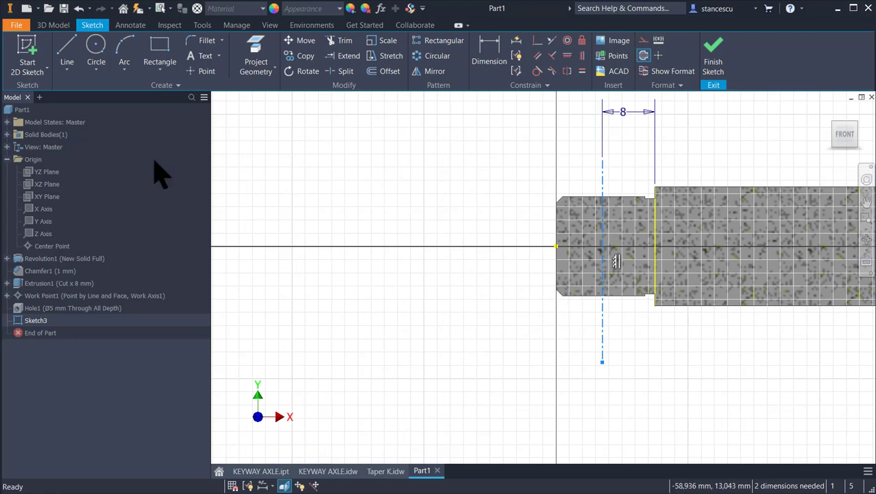
click(67, 53)
click(575, 185)
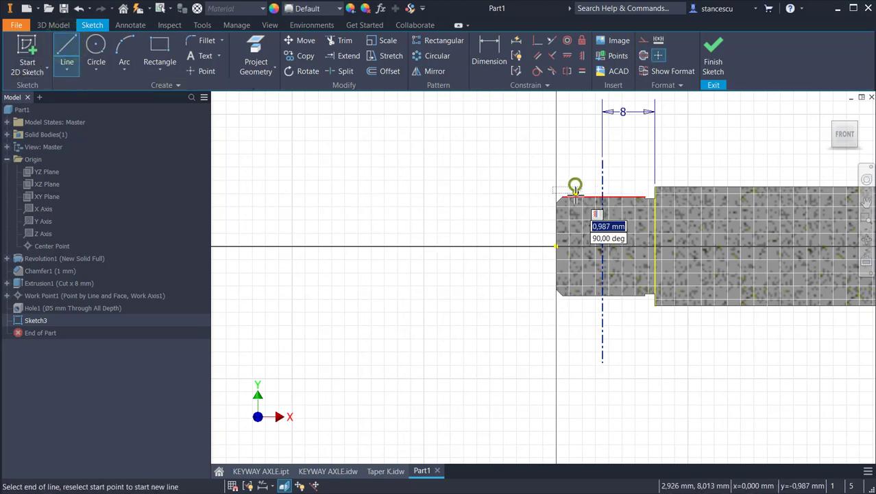
click(587, 307)
key(Escape)
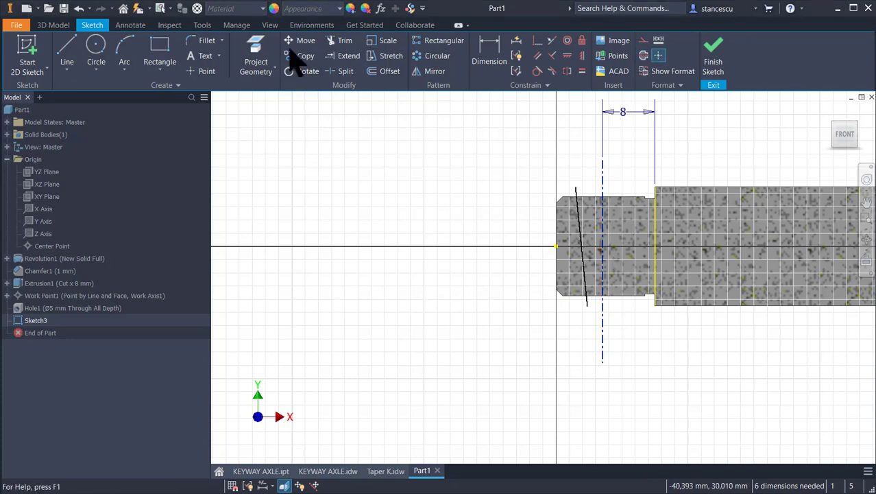
Project the small end's top and bottom edges into the sketch
click(257, 60)
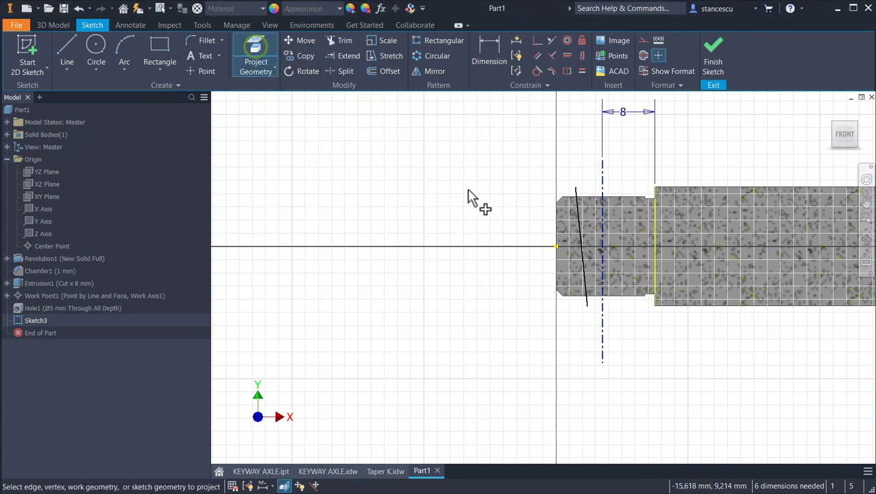
click(590, 196)
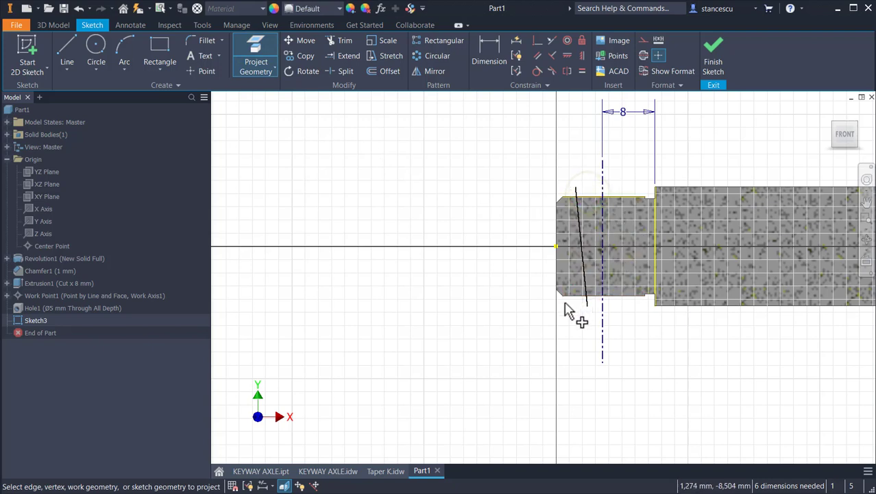
click(576, 297)
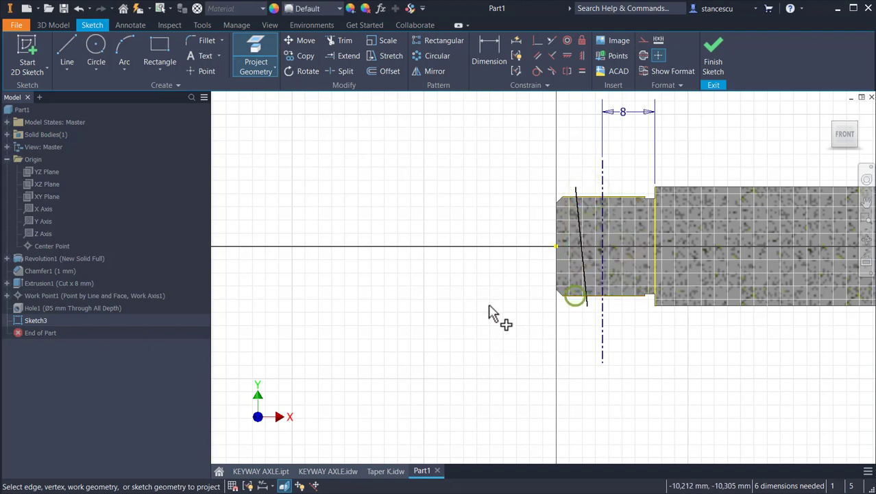
Trim the slanted line and centerline stubs back to the projected top and bottom edges
click(343, 41)
click(605, 187)
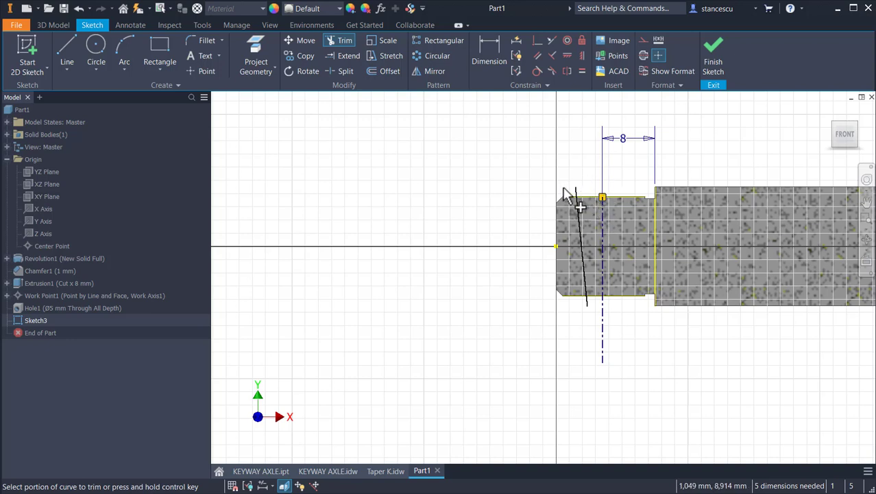
click(576, 192)
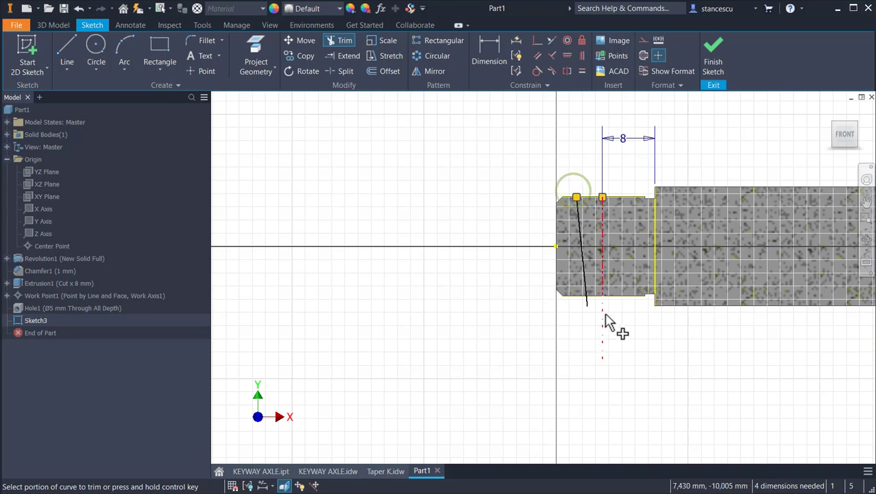
click(588, 303)
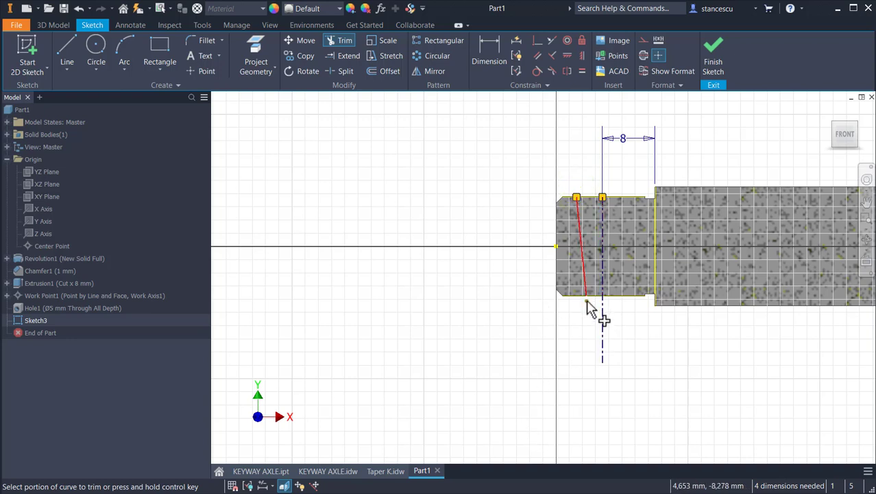
click(587, 303)
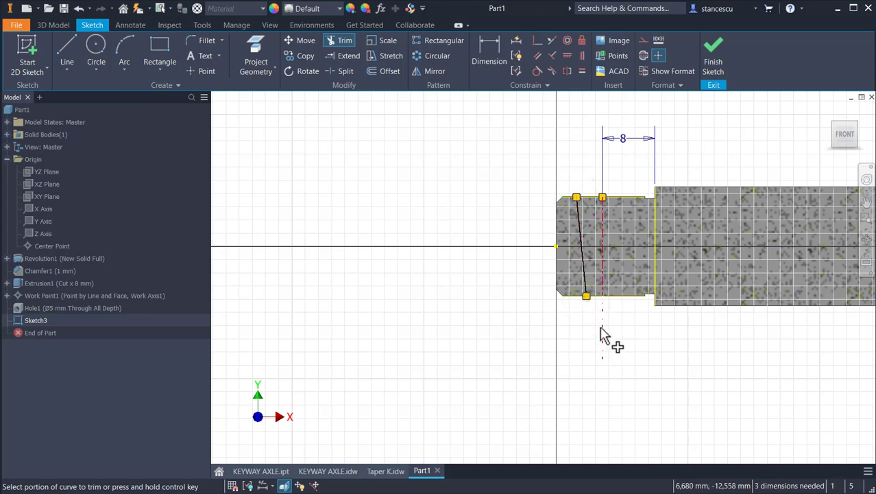
click(602, 331)
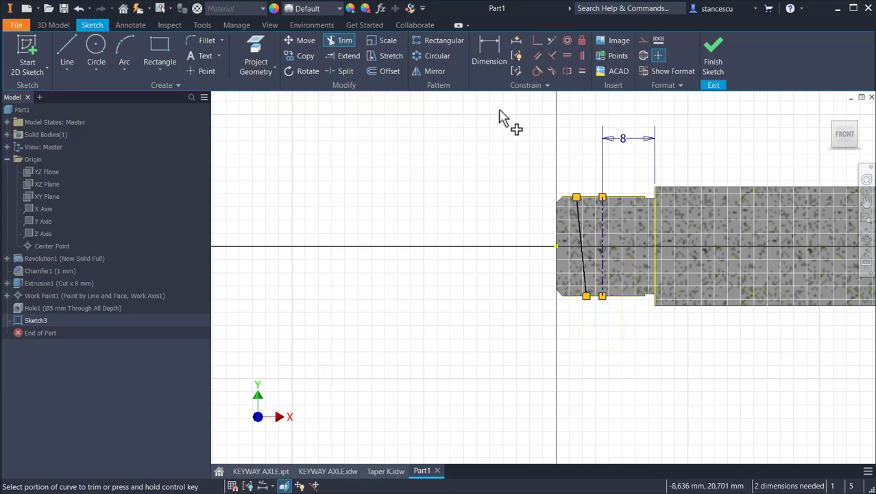
Give the slanted line's lower end a Ø5 diameter about the centerline, then pick its top end
click(495, 60)
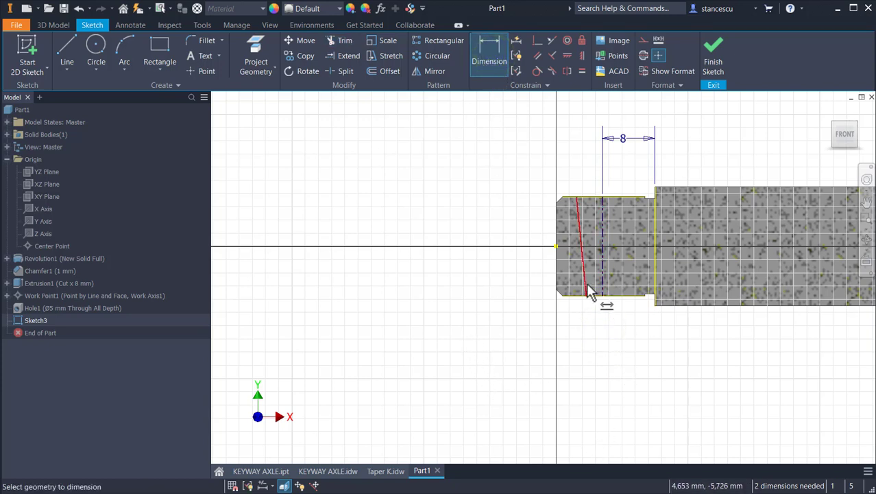
scroll(596, 388, up, 5)
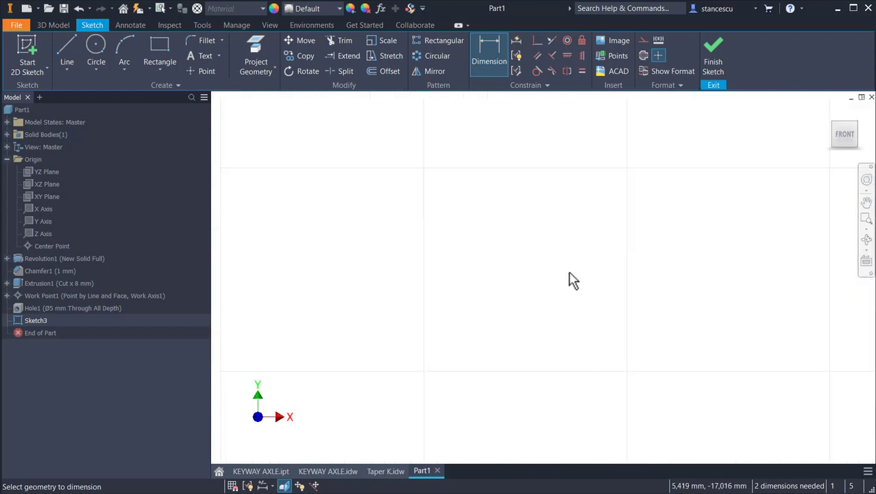
scroll(573, 280, down, 4)
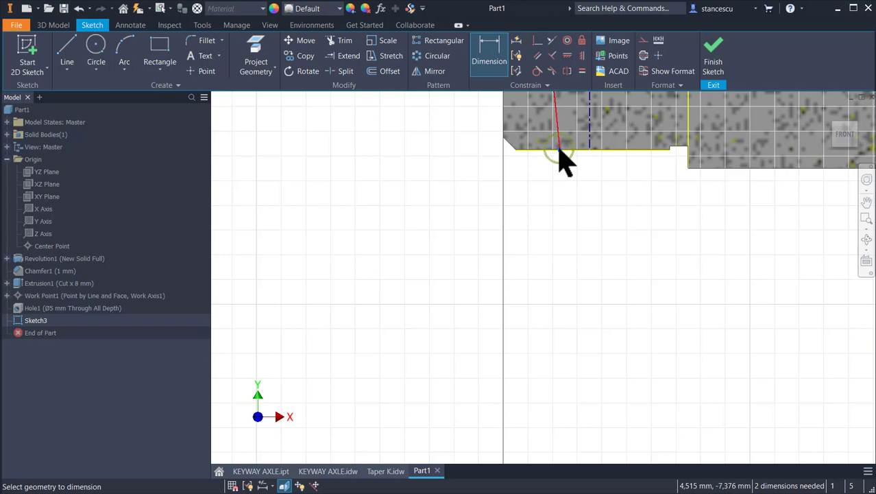
click(591, 136)
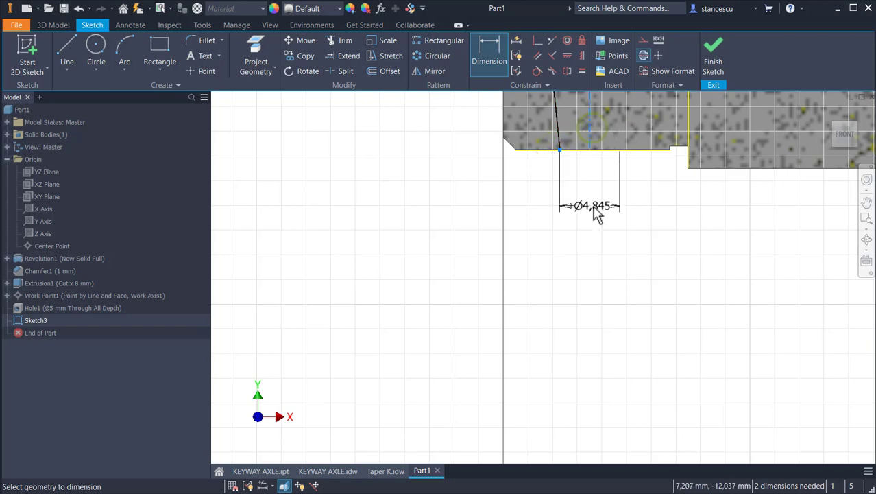
click(595, 212)
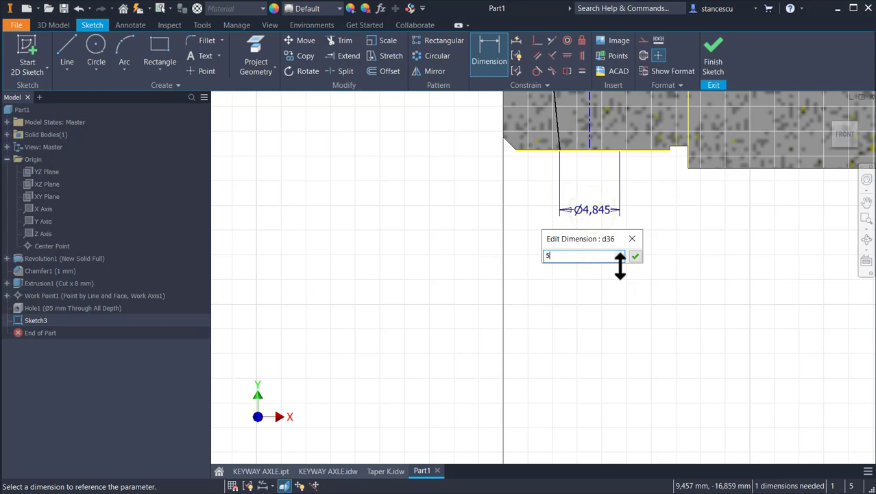
key(Return)
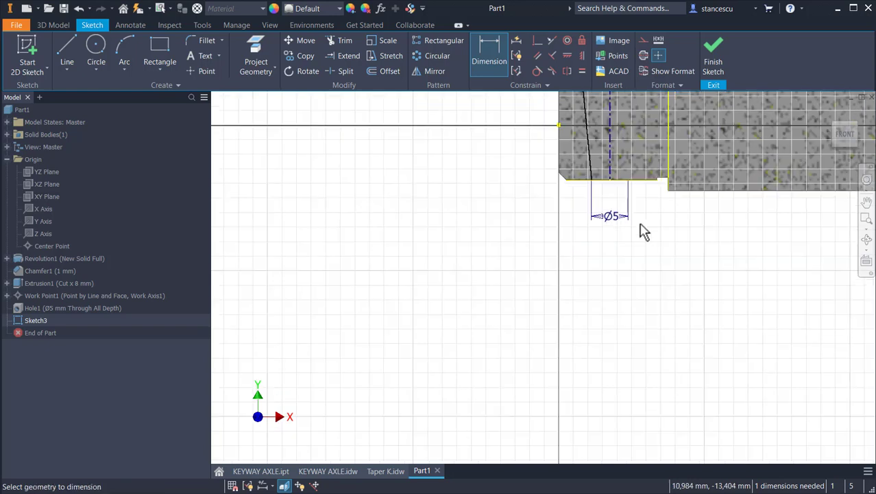
mouse_move(643, 231)
middle_down()
mouse_move(638, 346)
mouse_move(626, 381)
middle_up()
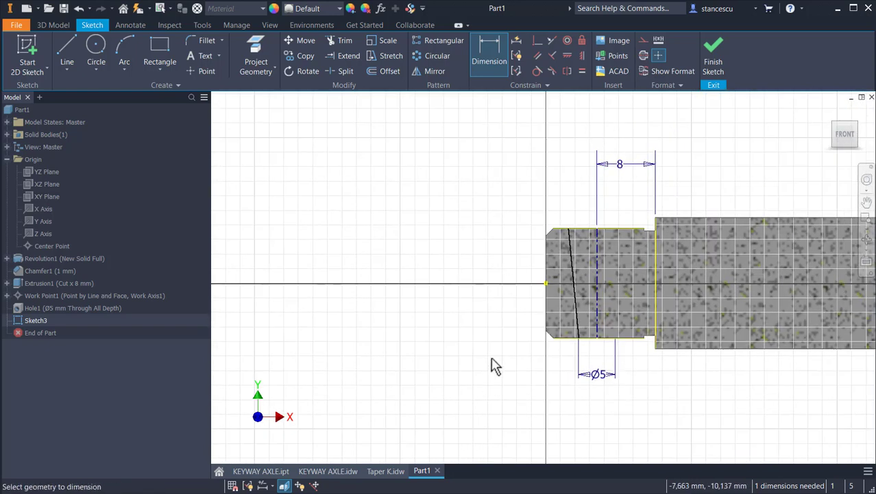
click(570, 226)
Set the slanted line's upper end to Ø7 about the centerline, checking the Taper K drawing
click(598, 236)
click(589, 198)
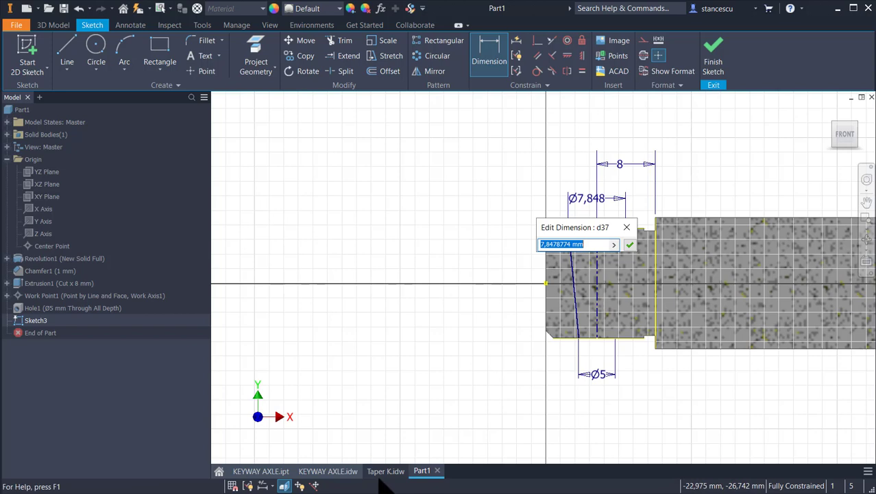
click(385, 472)
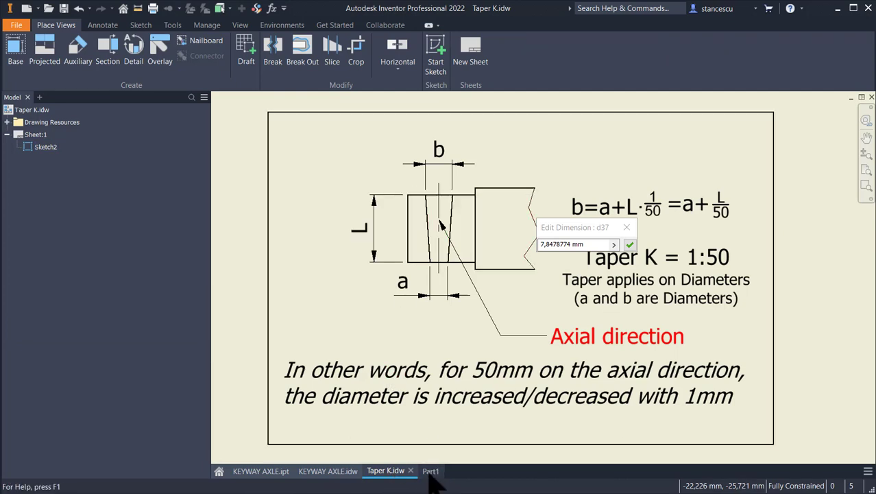
click(432, 472)
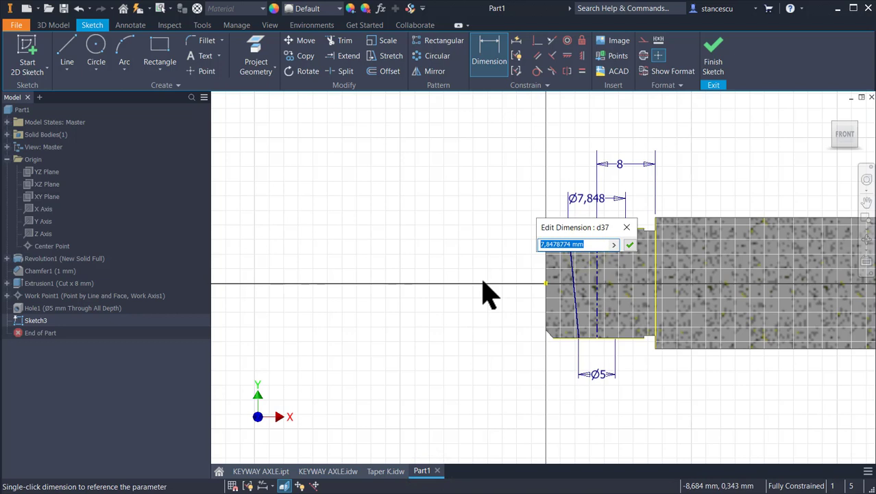
key(Return)
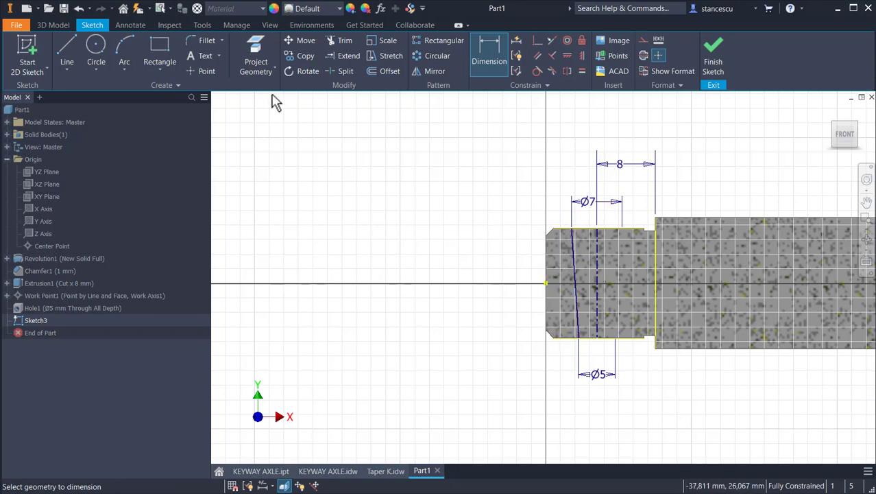
click(381, 9)
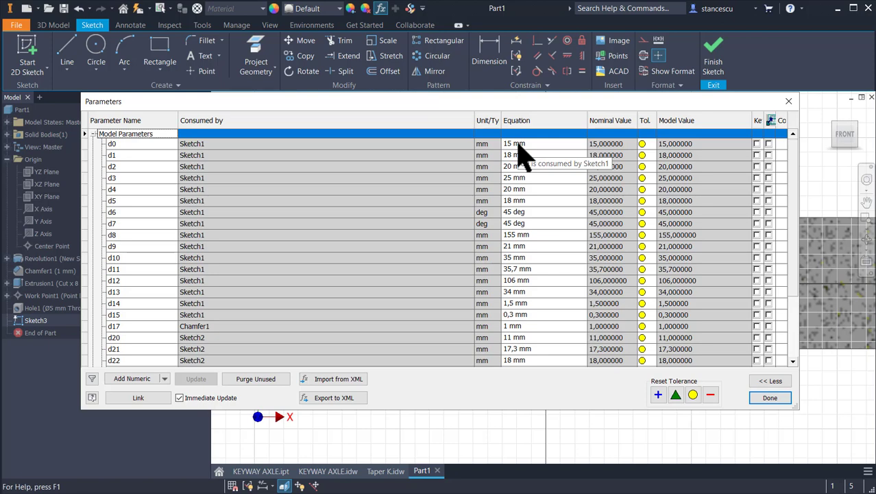
click(518, 144)
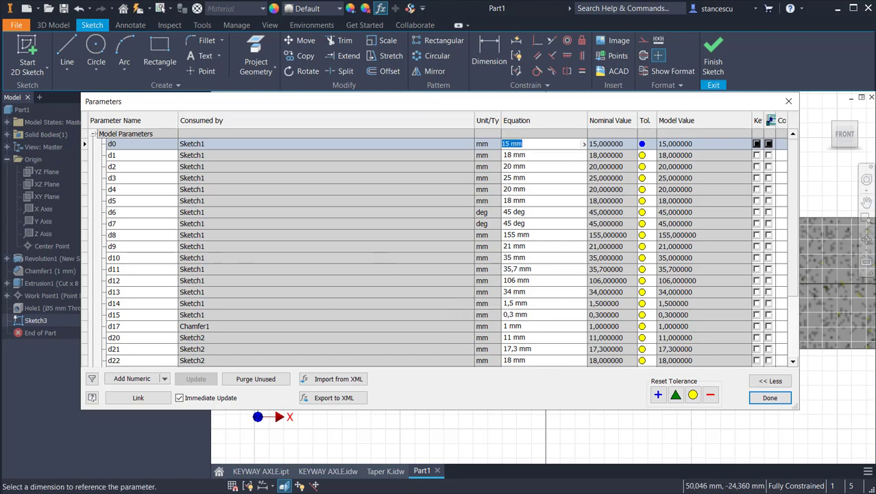
click(770, 398)
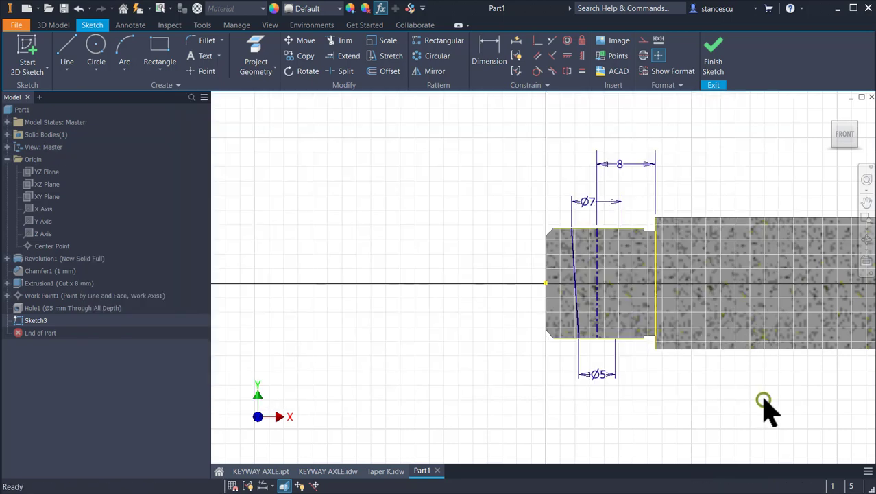
Drive the upper taper diameter with the formula d36+d0/50, so it reads Ø5,3
double_click(585, 199)
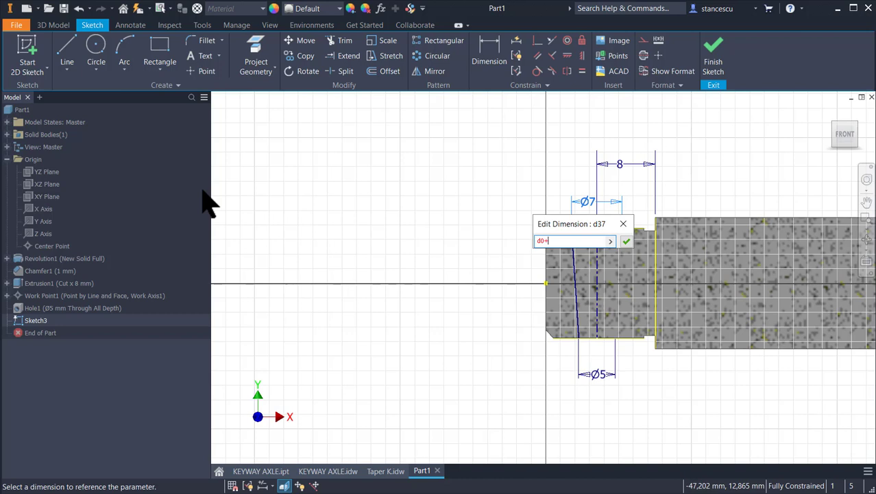
key(BackSpace)
key(BackSpace)
text(0/50)
click(541, 243)
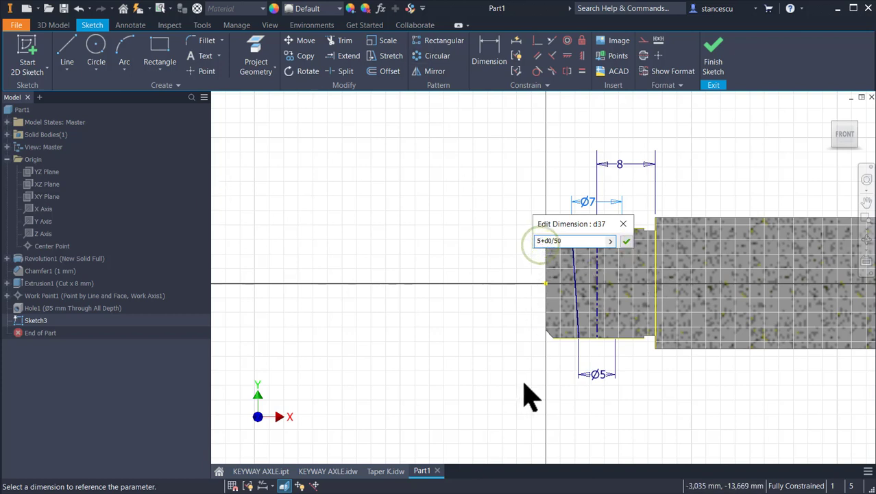
key(BackSpace)
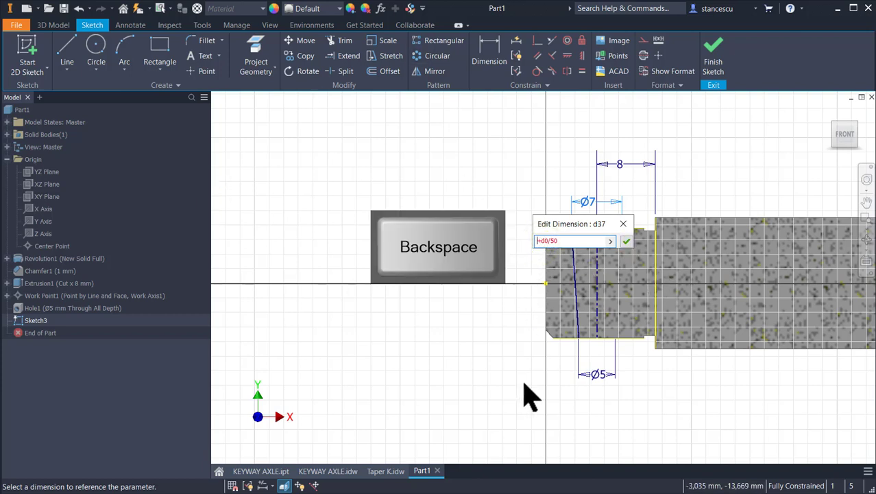
click(594, 376)
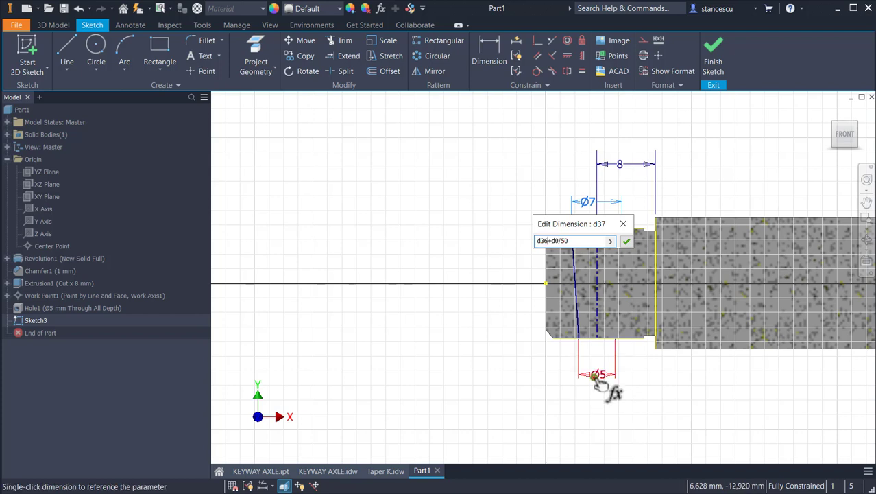
click(626, 242)
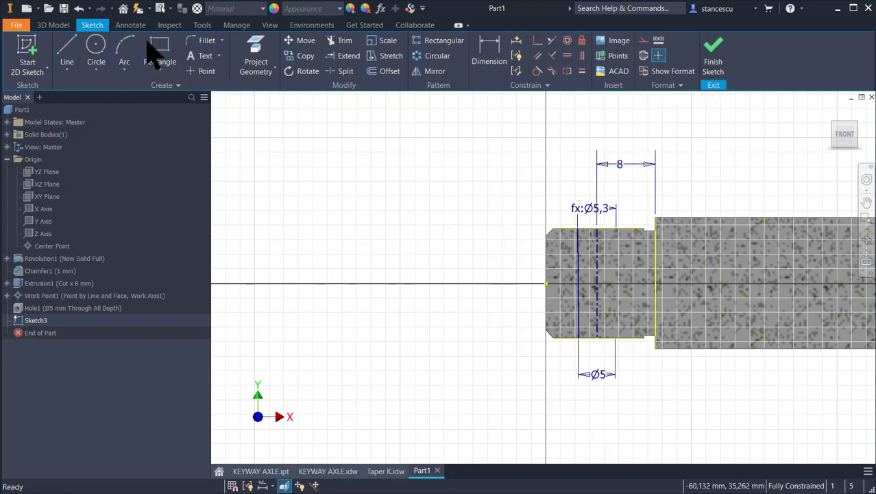
Make the shaft outline lines construction, add lines along the top and bottom edges, and finish Sketch3
mouse_move(689, 180)
mouse_down()
mouse_move(660, 309)
mouse_move(620, 388)
mouse_move(647, 402)
mouse_move(638, 376)
mouse_move(644, 389)
mouse_up()
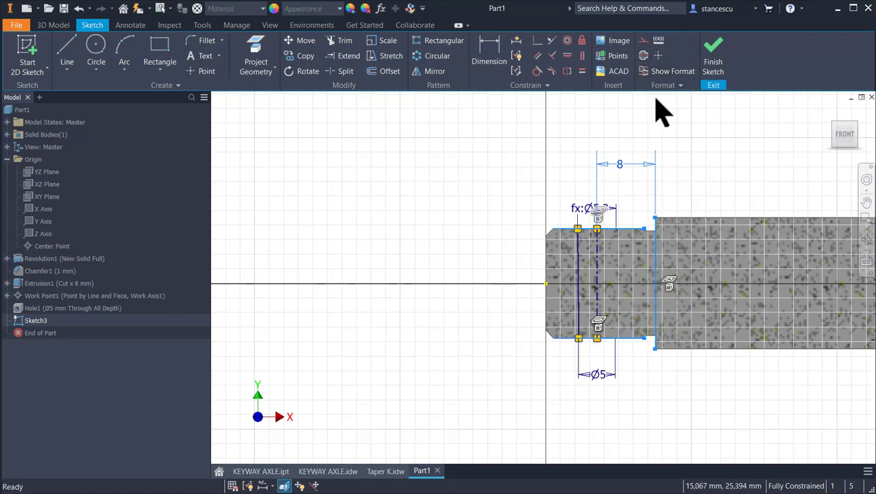
click(644, 43)
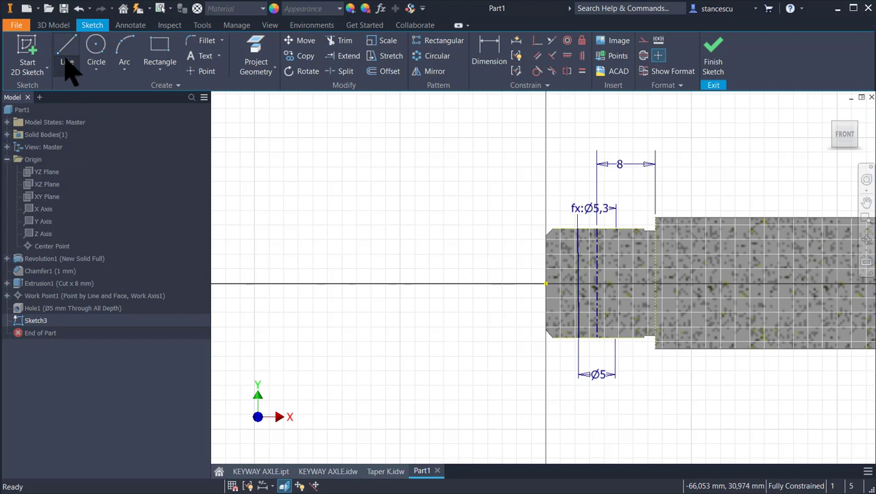
click(67, 61)
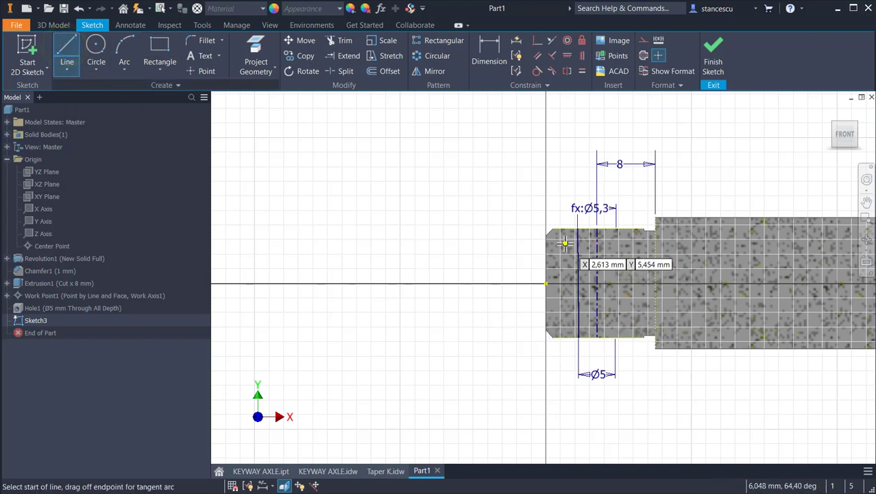
click(591, 228)
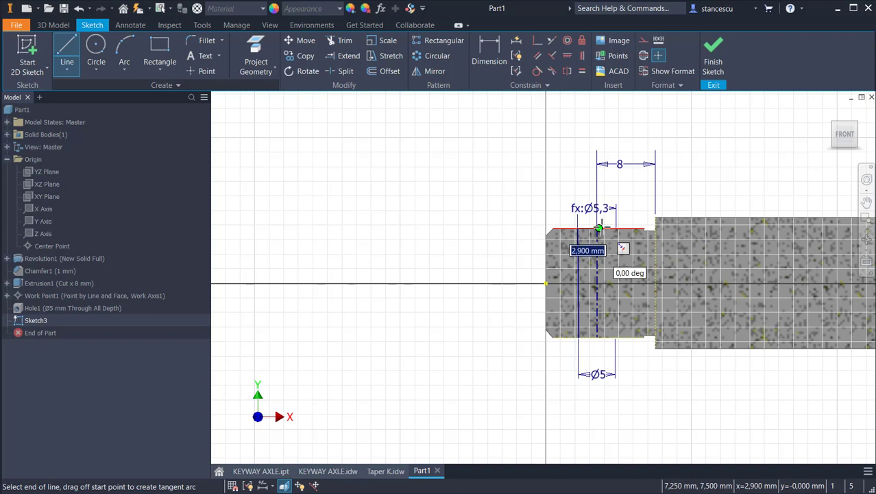
double_click(600, 228)
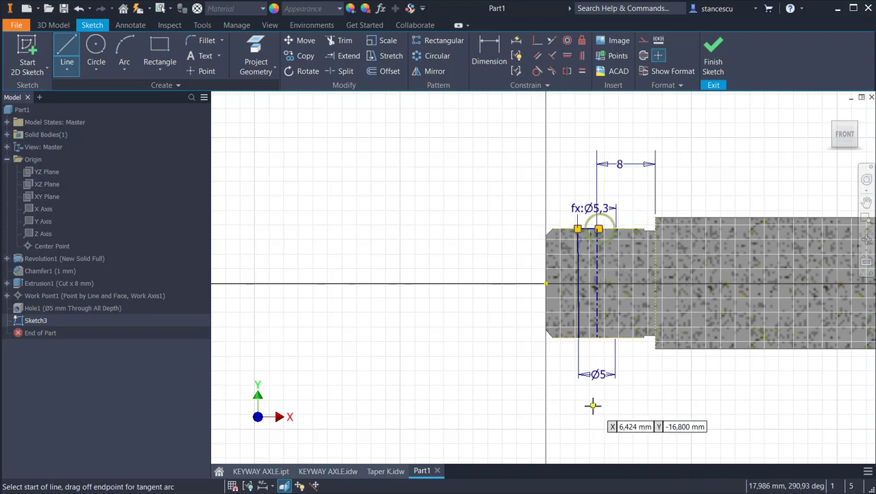
click(578, 337)
double_click(597, 338)
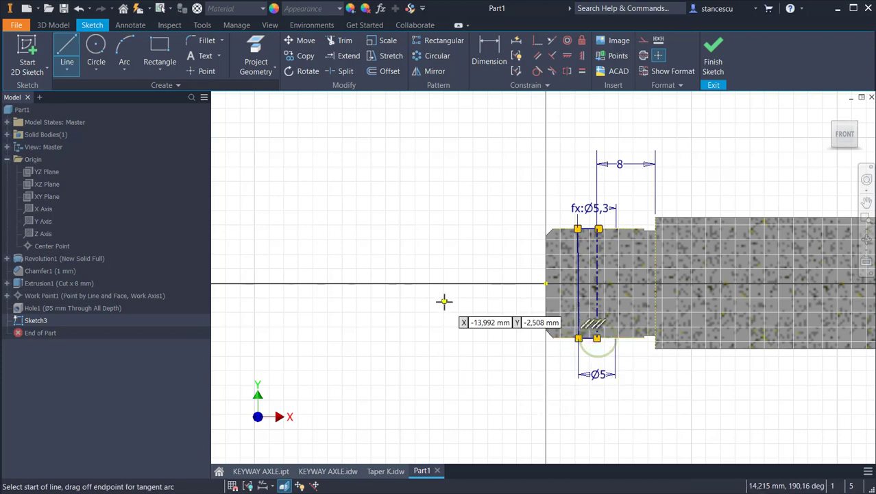
click(723, 61)
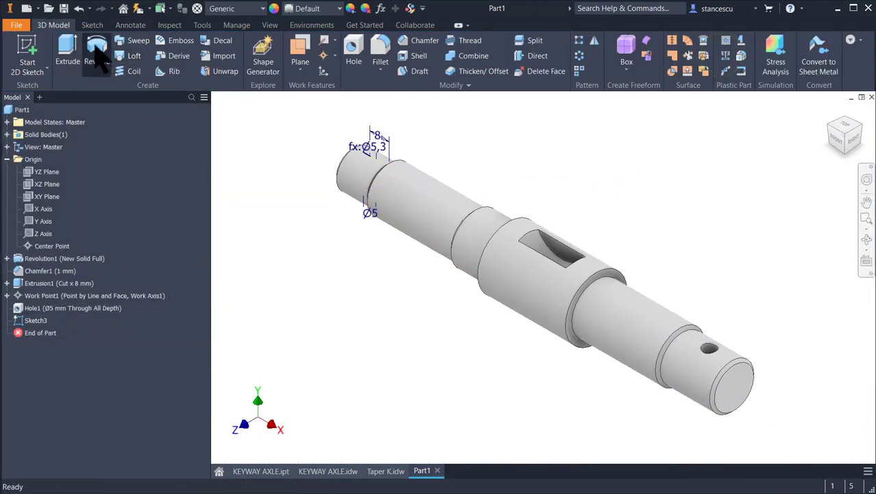
Revolve Sketch3's taper profile with Boolean set to Cut, creating Revolution2
click(97, 56)
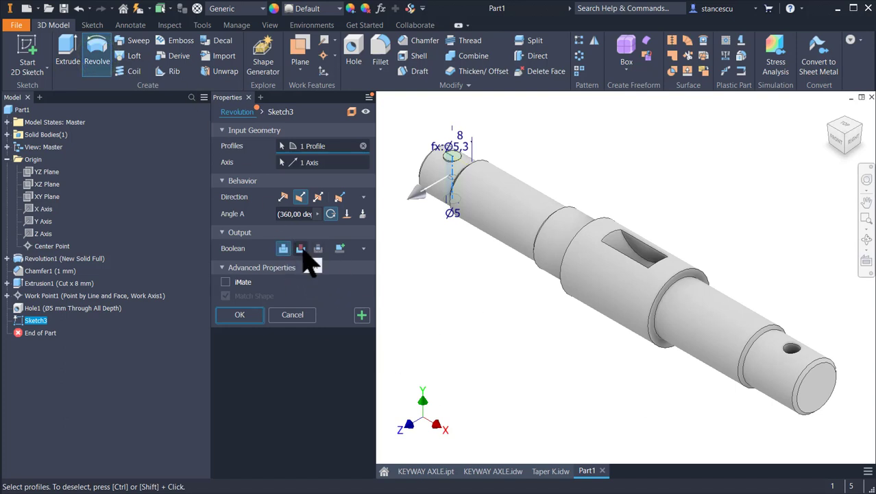
click(300, 247)
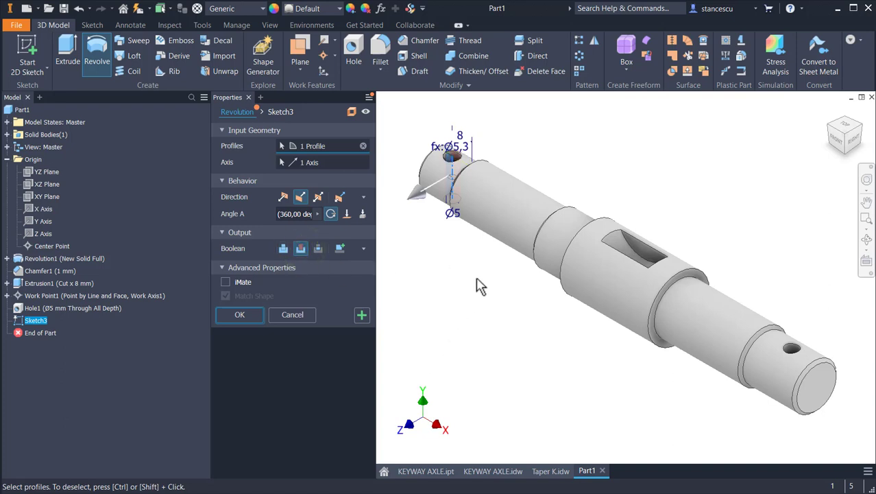
shift+middle_drag(476, 281, 492, 331)
key(F5)
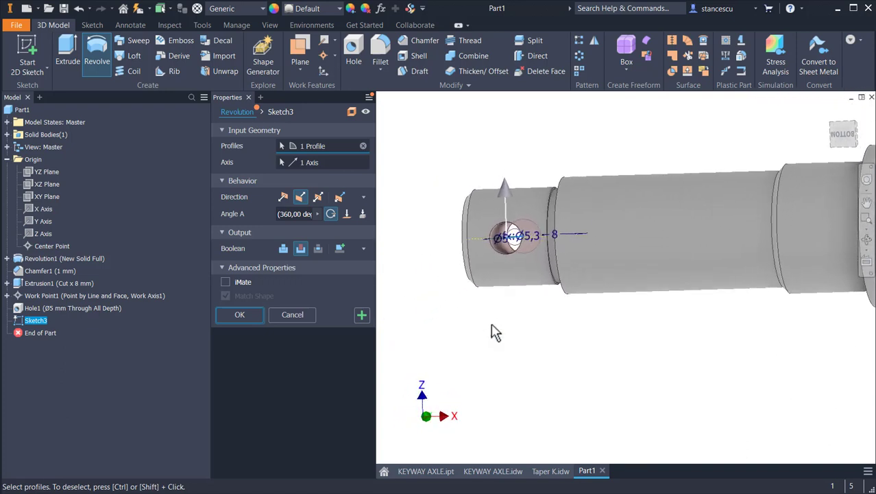
key(F5)
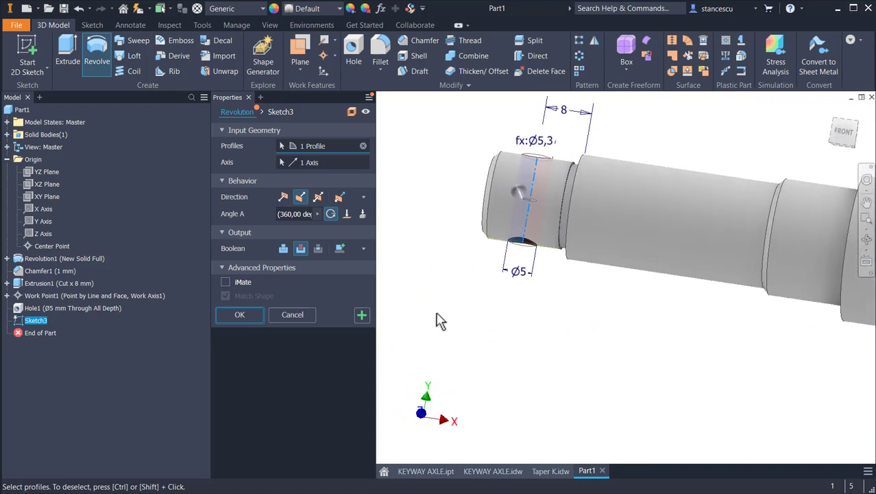
click(239, 314)
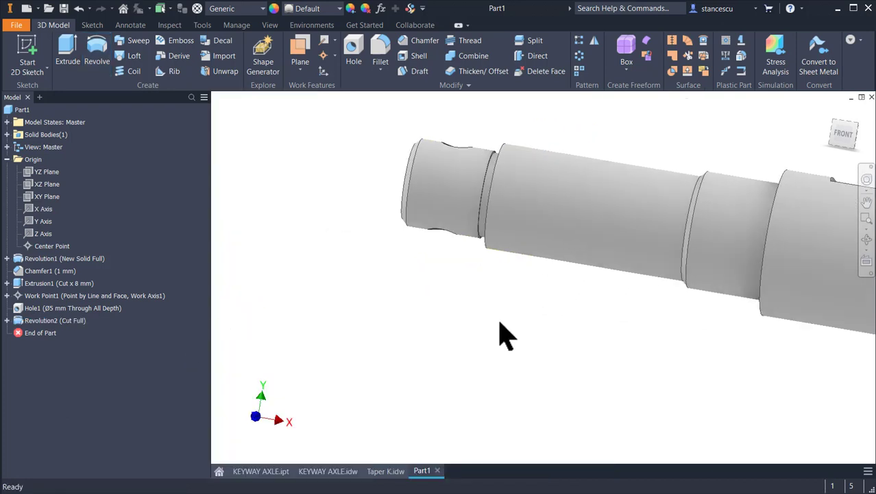
key(F6)
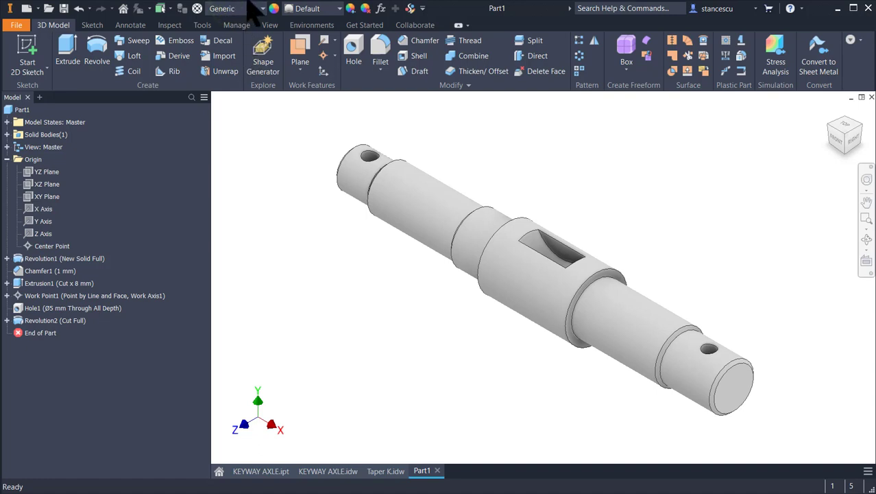
Set the part material to Steel, Carbon
click(247, 8)
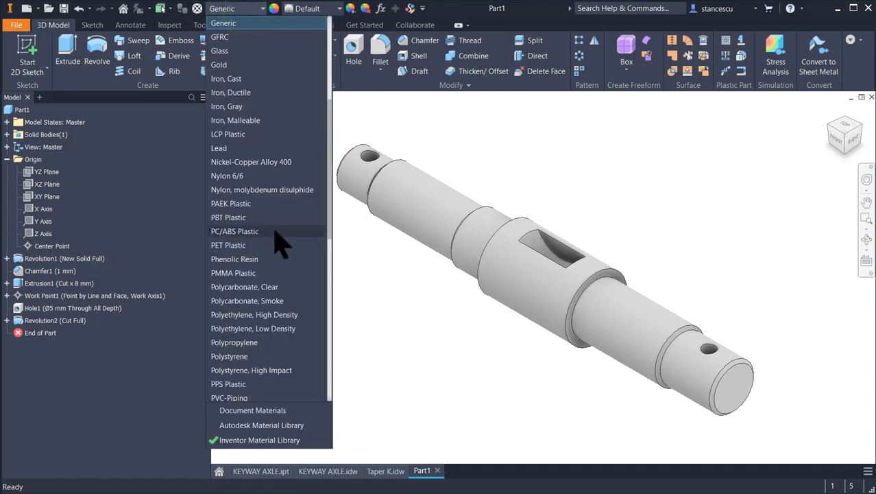
scroll(281, 243, down, 7)
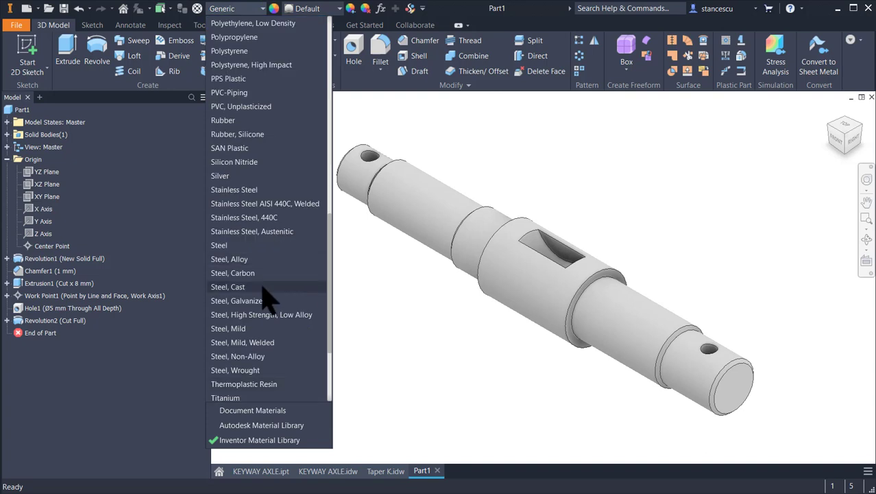
click(267, 276)
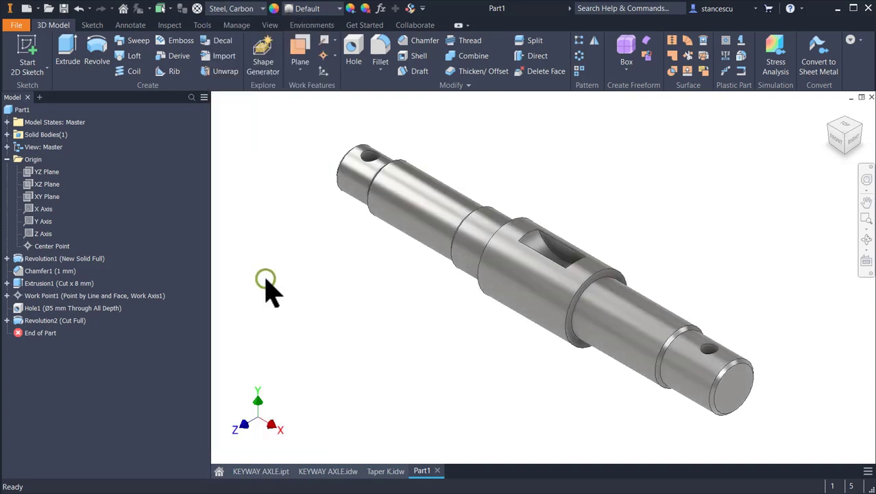
Apply the Steel - Polished appearance to the shaft
click(327, 10)
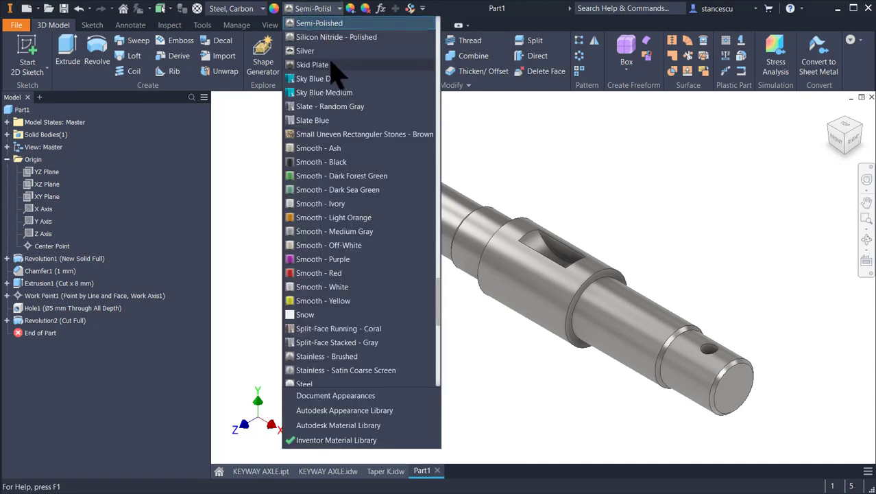
scroll(334, 323, down, 2)
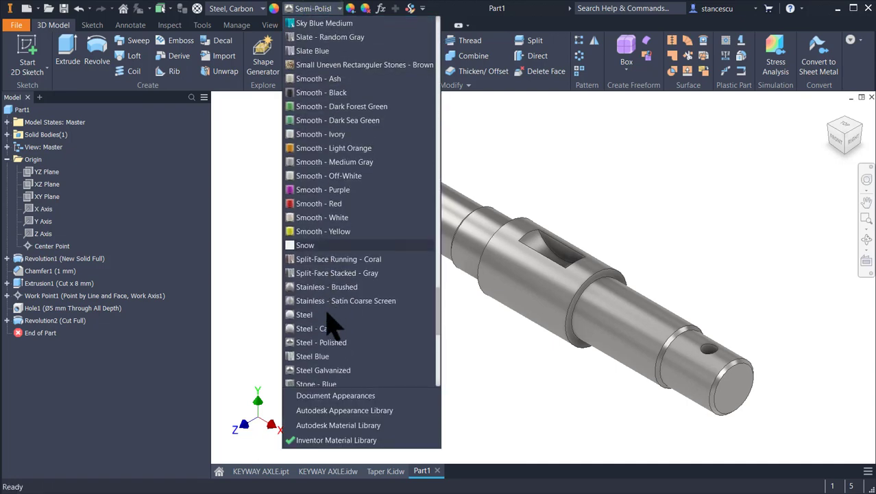
click(333, 343)
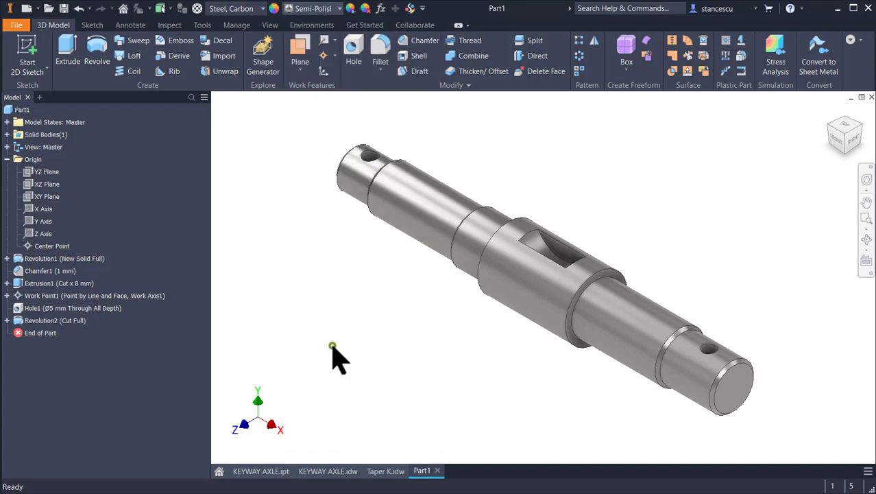
scroll(763, 212, up, 3)
shift+middle_drag(756, 212, 744, 215)
key(F6)
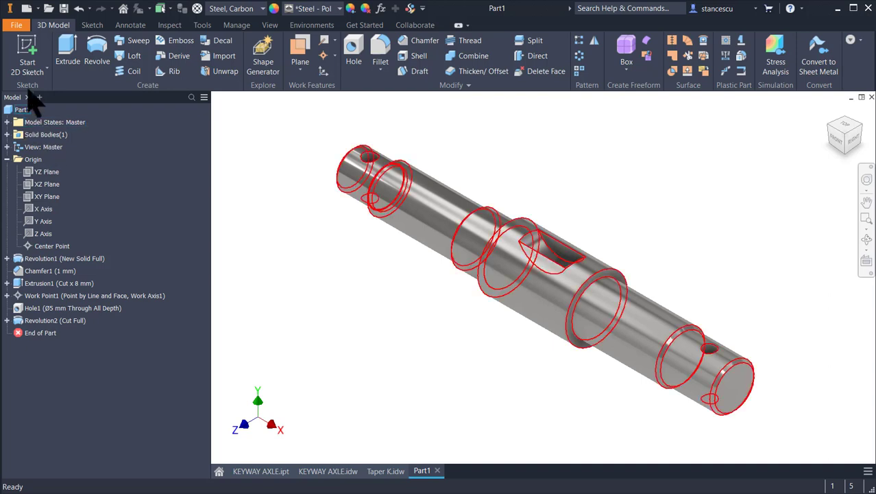
Update Part1's Physical iProperties to show mass 0,378 kg and volume 48199,762 mm^3, then close them
right_click(21, 112)
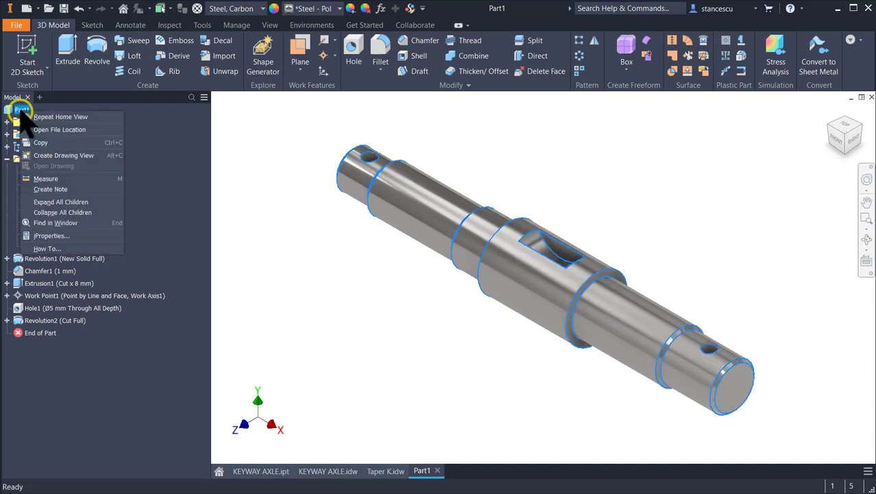
click(53, 236)
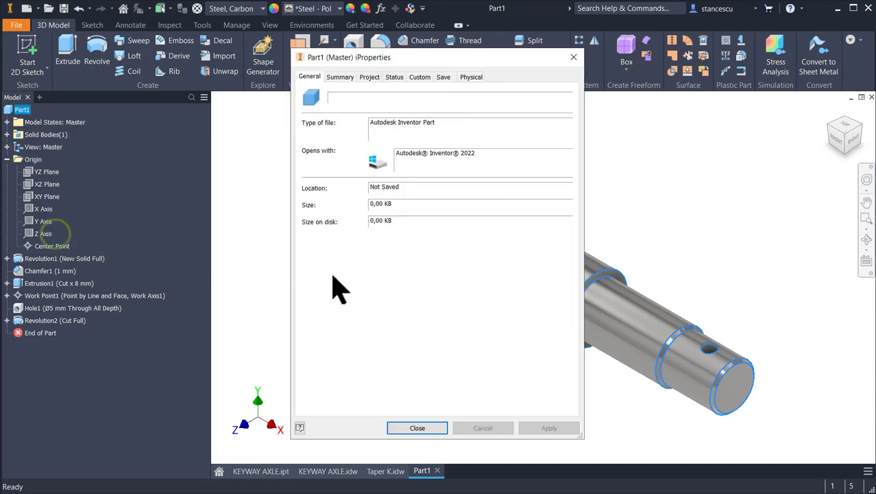
click(471, 76)
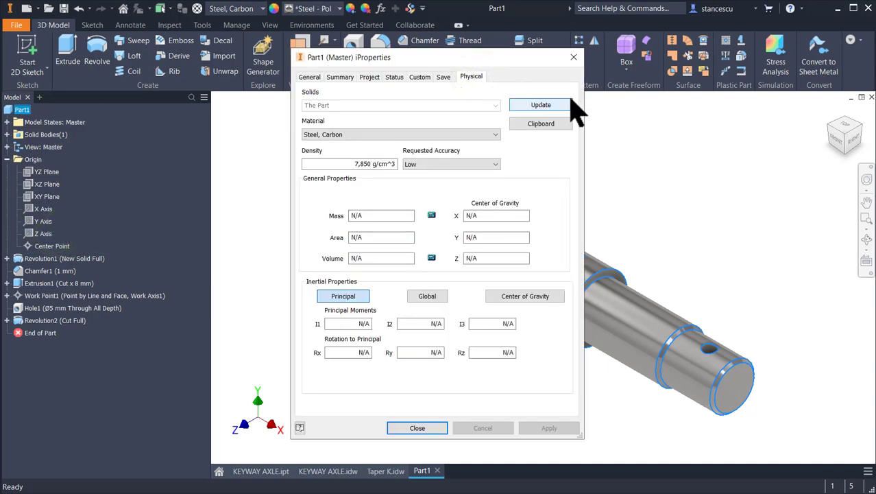
click(536, 105)
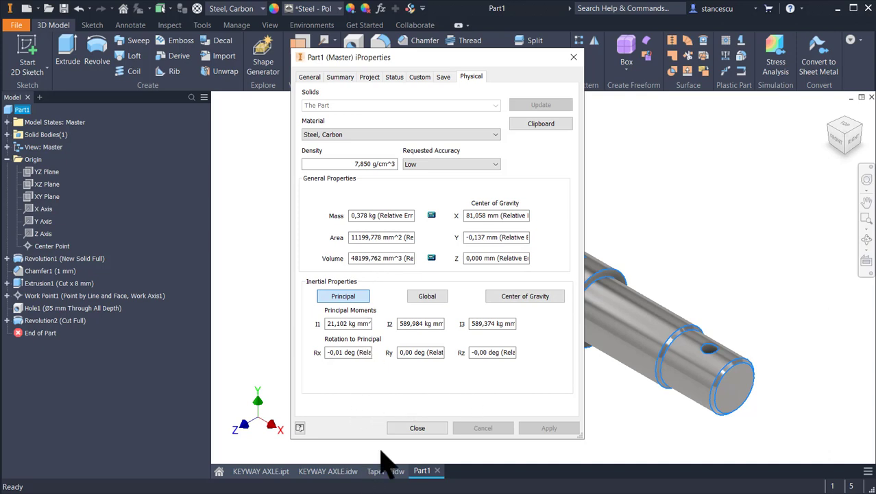
click(415, 428)
click(701, 154)
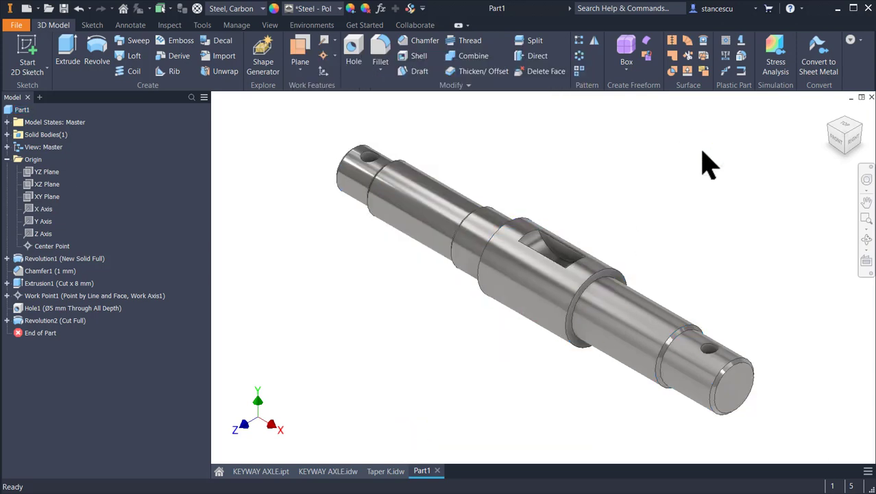